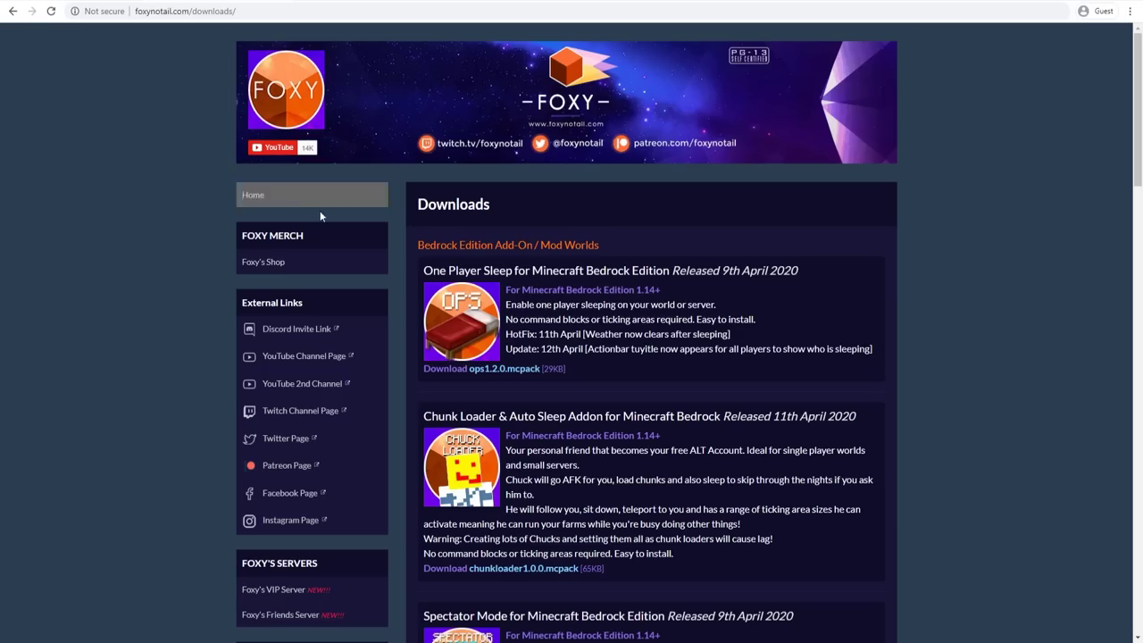
Look through the FoxyNoTail add-on downloads and the Add-Ons page
{"action": "scroll", "coordinate": [551, 342], "scroll_direction": "down", "scroll_amount": 4}
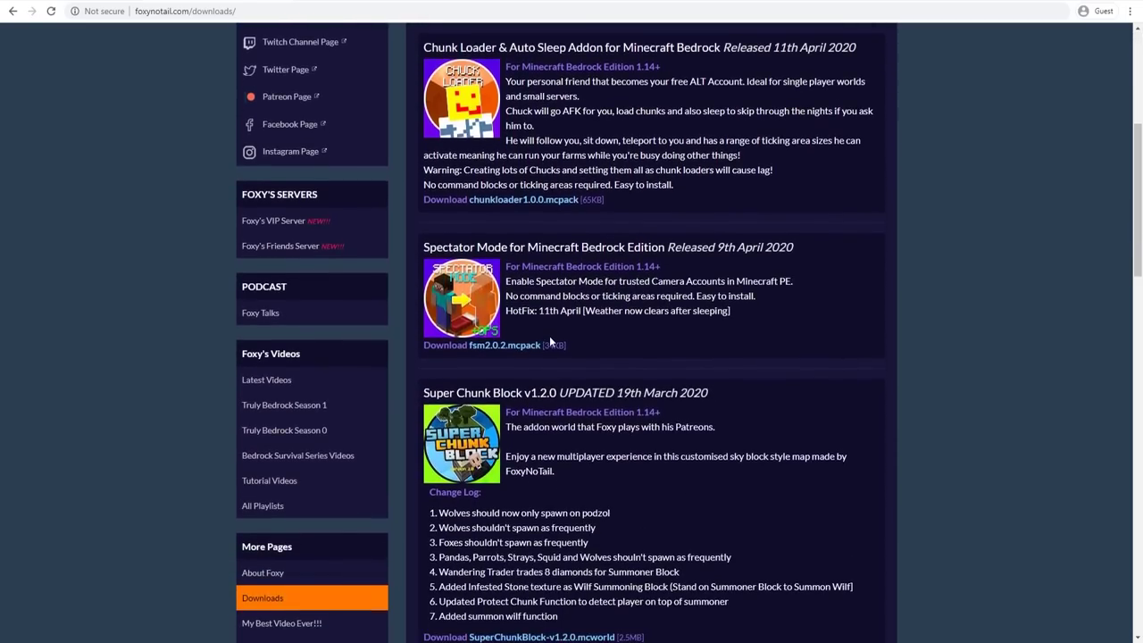
{"action": "scroll", "coordinate": [550, 342], "scroll_direction": "up", "scroll_amount": 1}
{"action": "scroll", "coordinate": [547, 346], "scroll_direction": "down", "scroll_amount": 3}
{"action": "scroll", "coordinate": [554, 368], "scroll_direction": "up", "scroll_amount": 2}
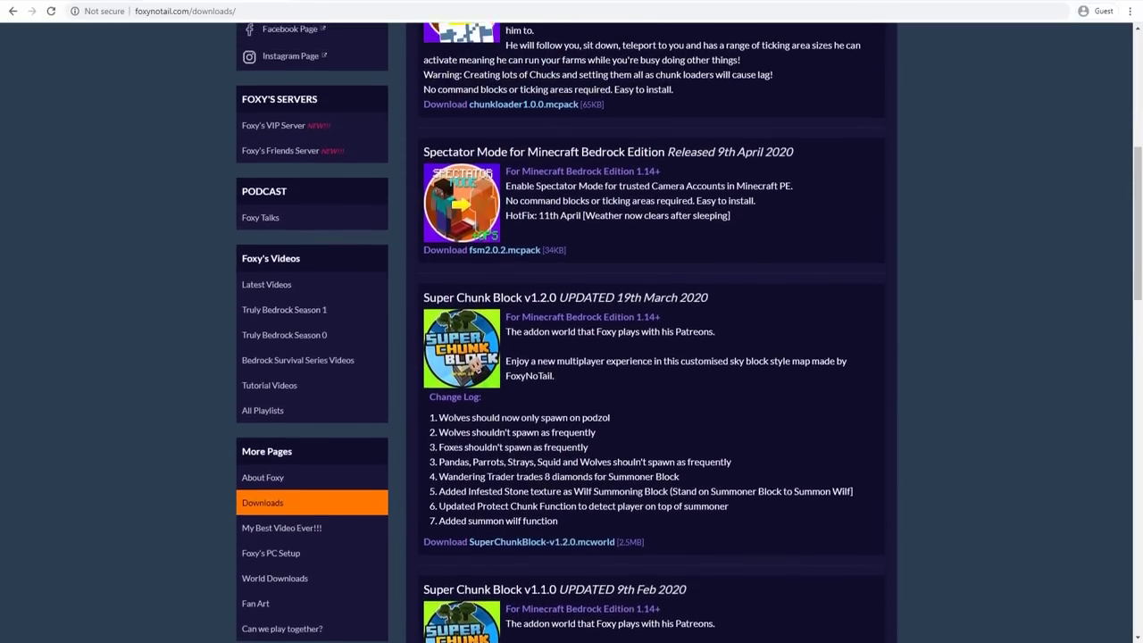
{"action": "scroll", "coordinate": [737, 398], "scroll_direction": "up", "scroll_amount": 4}
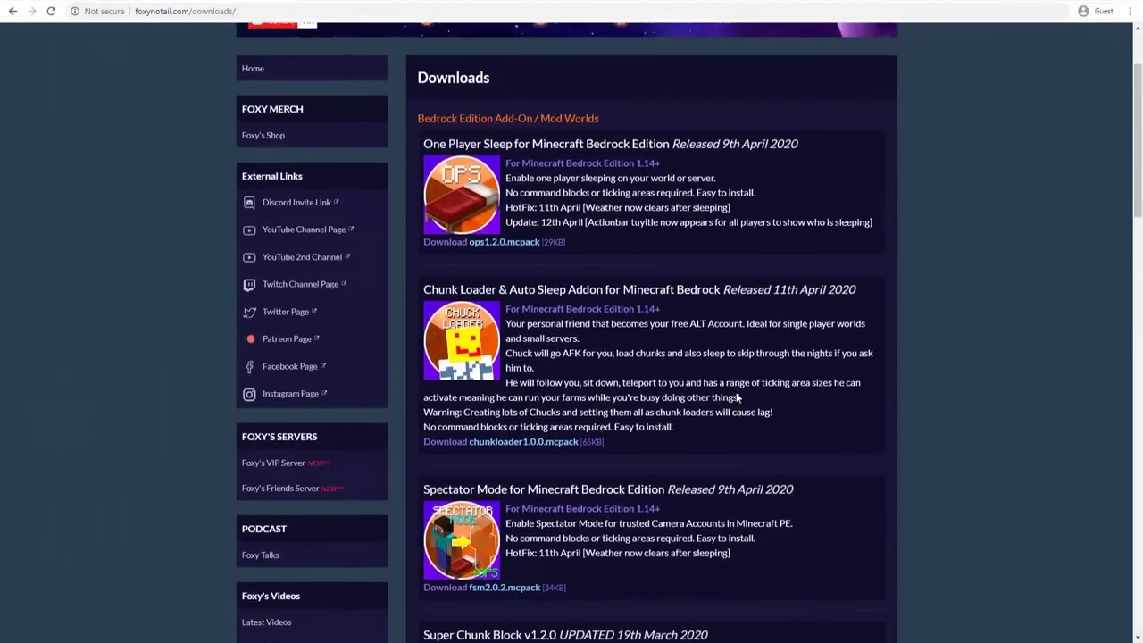
{"action": "scroll", "coordinate": [792, 425], "scroll_direction": "down", "scroll_amount": 2}
{"action": "scroll", "coordinate": [795, 429], "scroll_direction": "up", "scroll_amount": 3}
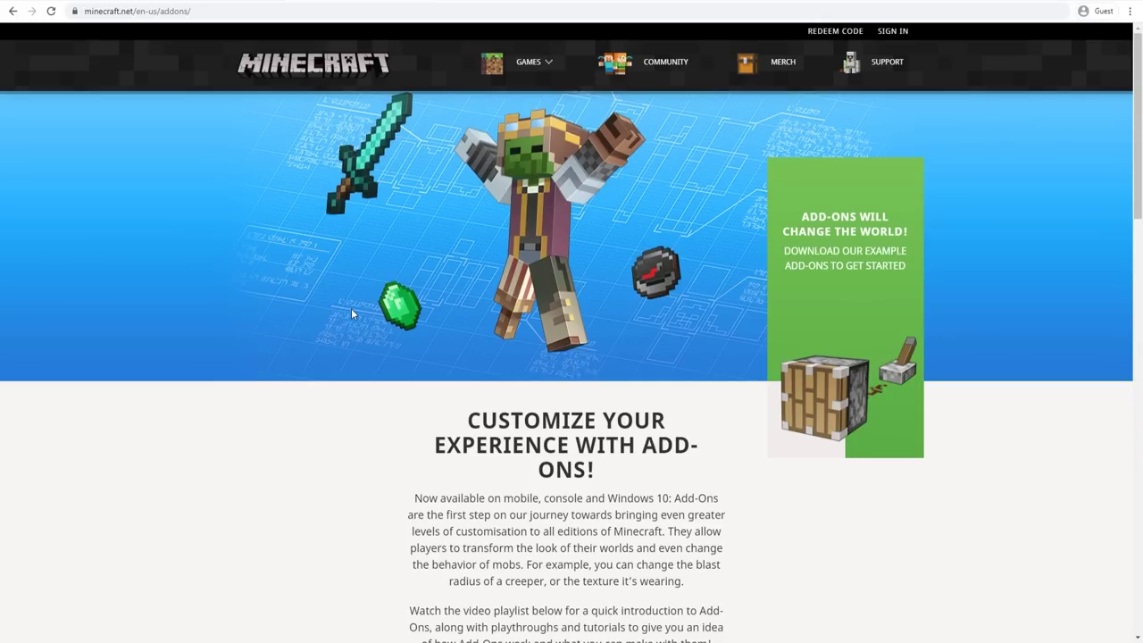
{"action": "scroll", "coordinate": [351, 313], "scroll_direction": "down", "scroll_amount": 9}
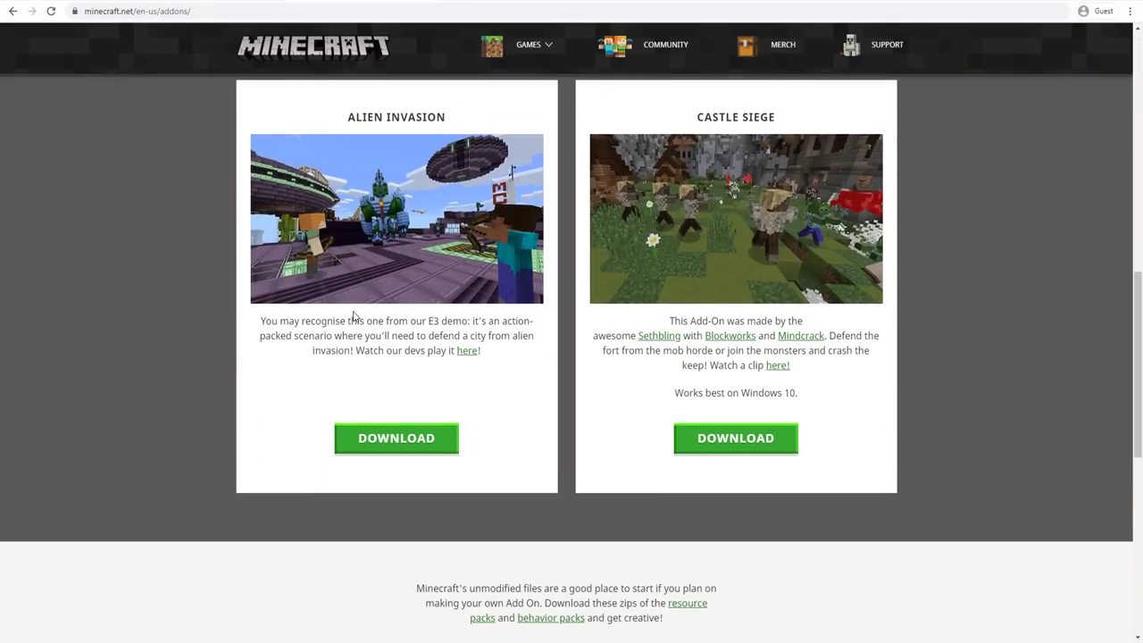
{"action": "scroll", "coordinate": [352, 315], "scroll_direction": "down", "scroll_amount": 5}
Show the Windows 10 add-on installation steps, after briefly viewing the Amazon ones
{"action": "left_click", "coordinate": [576, 366]}
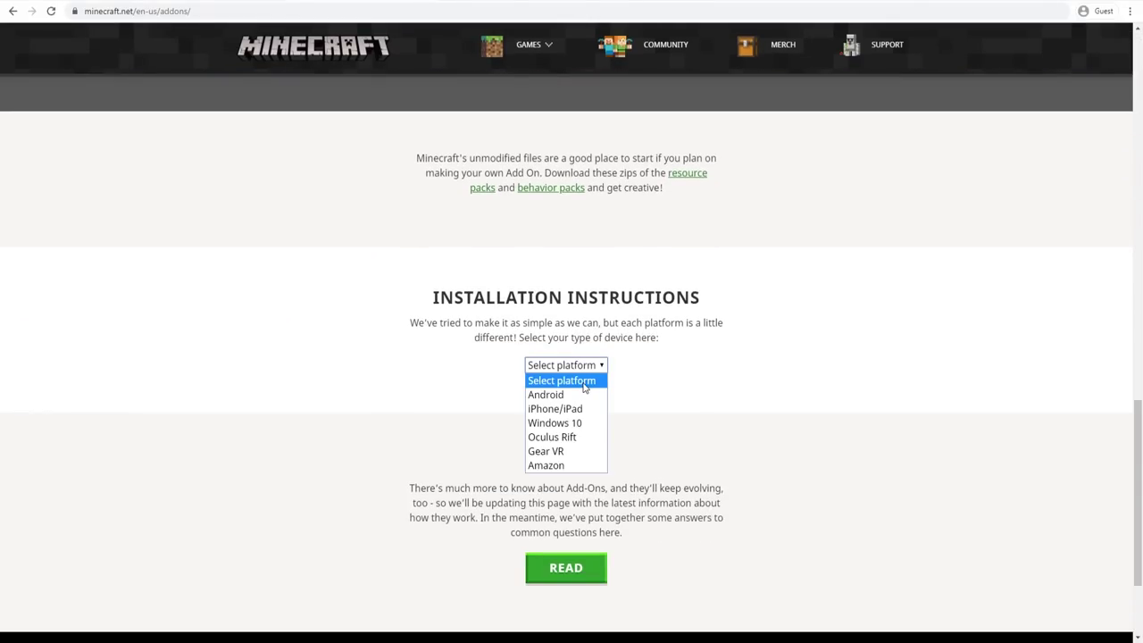
{"action": "left_click", "coordinate": [579, 466]}
{"action": "scroll", "coordinate": [632, 408], "scroll_direction": "down", "scroll_amount": 3}
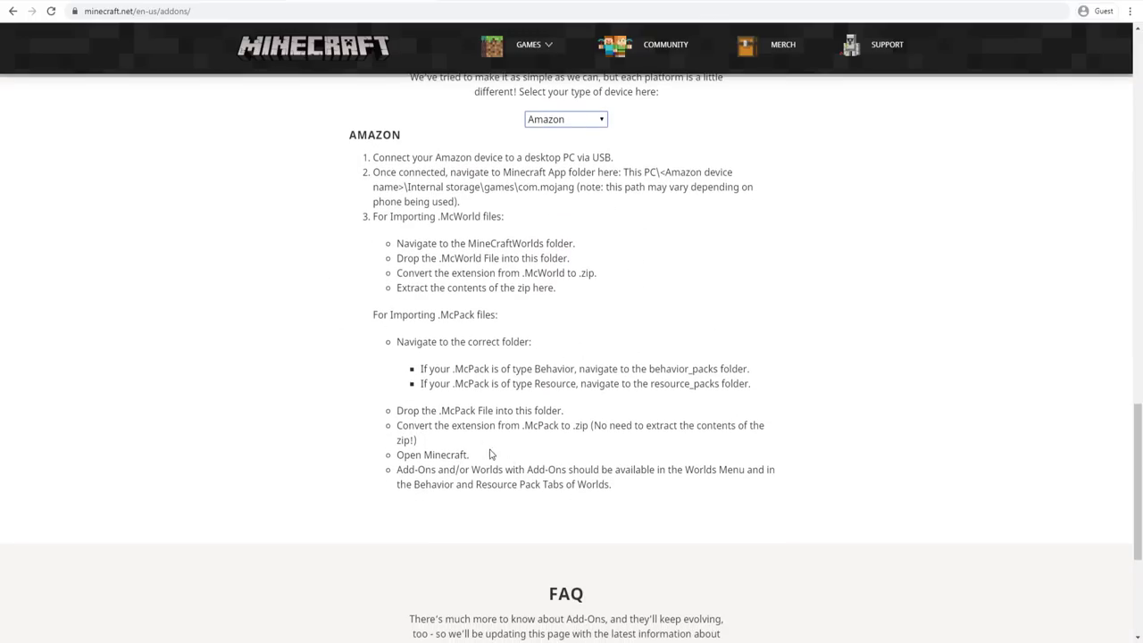
{"action": "left_click", "coordinate": [575, 121]}
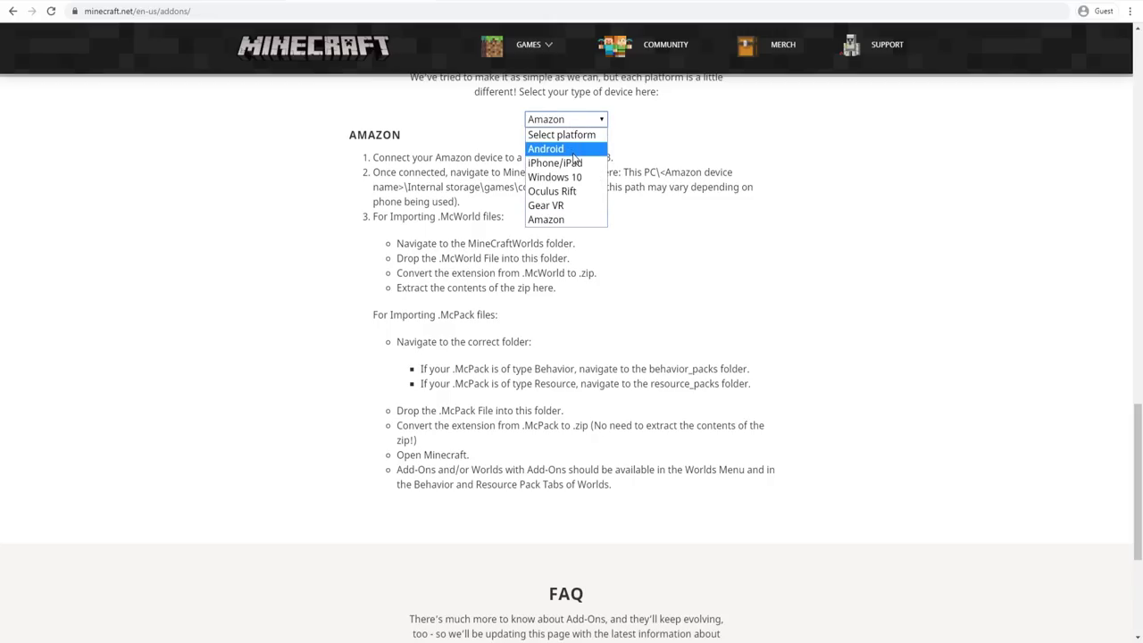
{"action": "left_click", "coordinate": [568, 179]}
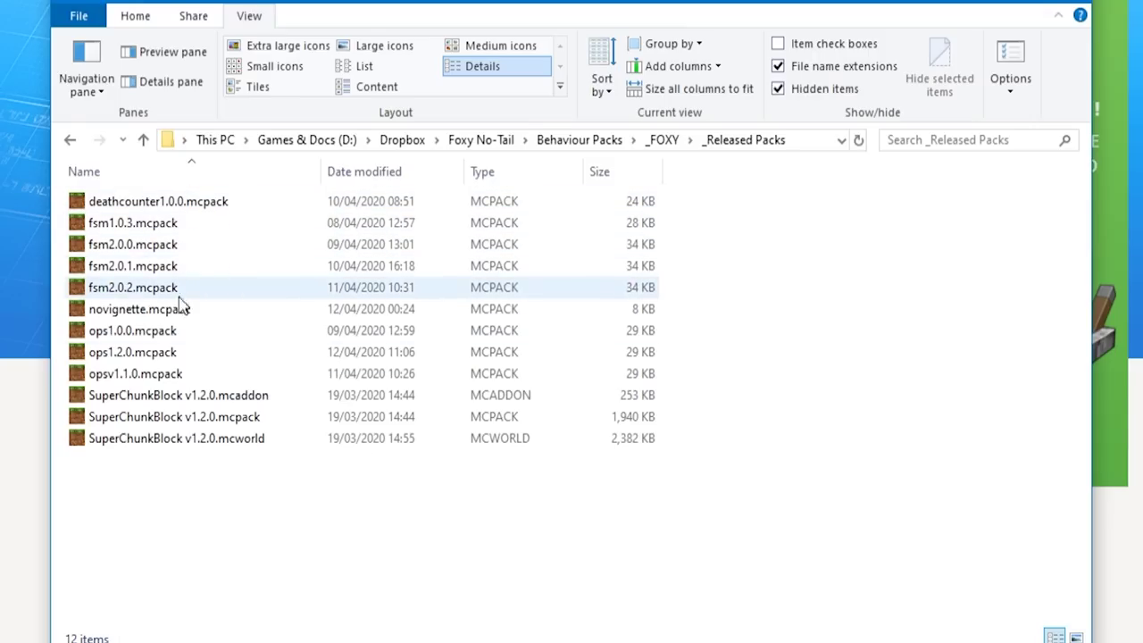
Try renaming deathcounter1.0.0.mcpack to .mcaddon, then cancel to keep the .mcpack extension
{"action": "left_click", "coordinate": [199, 207]}
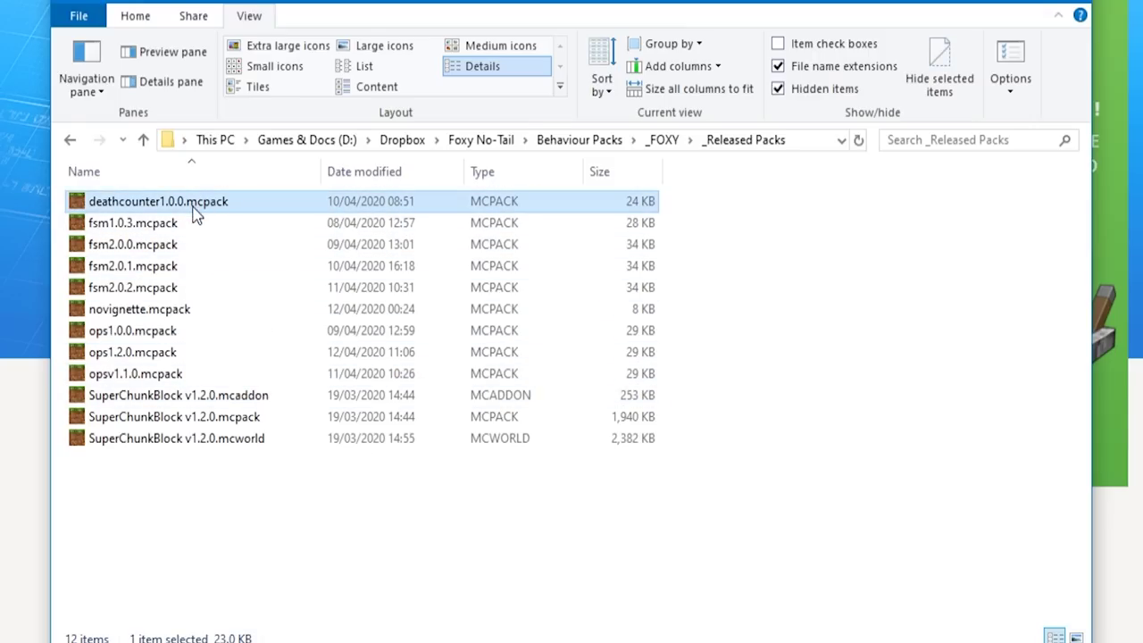
{"action": "left_click", "coordinate": [197, 213]}
{"action": "left_click", "coordinate": [204, 201]}
{"action": "left_click_drag", "start_coordinate": [204, 201], "coordinate": [266, 204]}
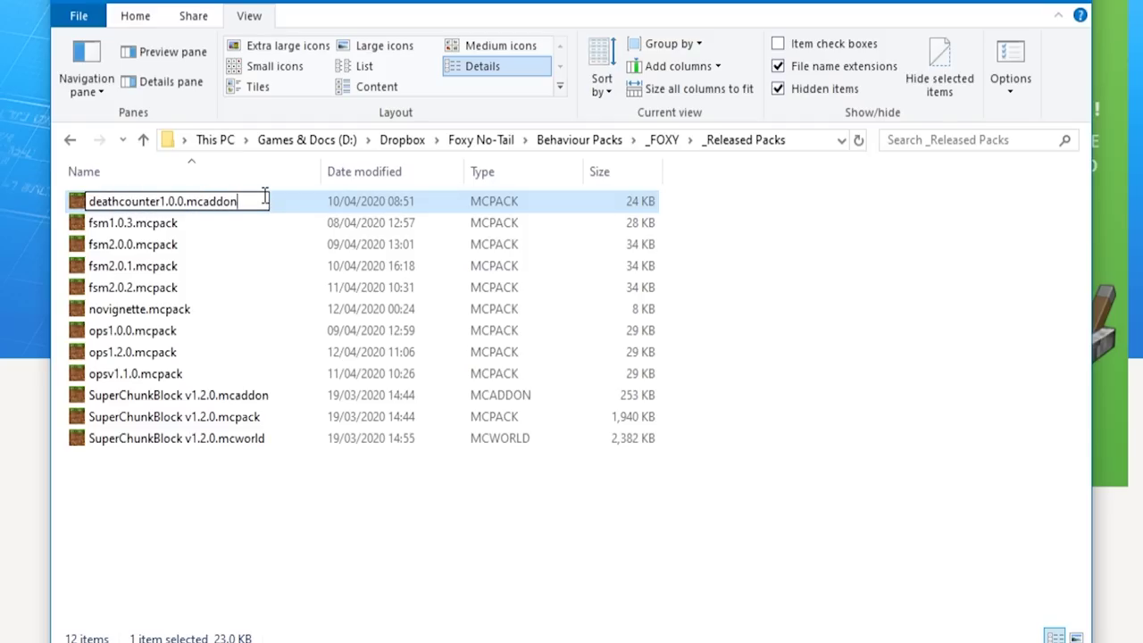
{"action": "type", "text": "addon"}
{"action": "key", "text": "Return"}
{"action": "left_click", "coordinate": [705, 260]}
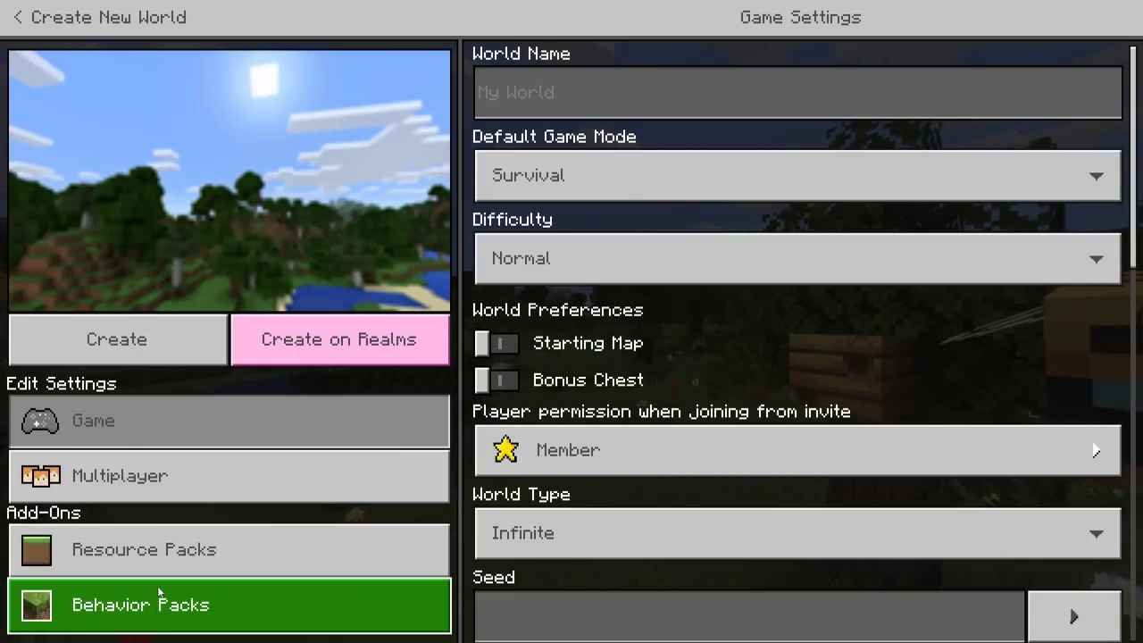
View the new world's resource packs, then back out to the main menu
{"action": "left_click", "coordinate": [168, 561]}
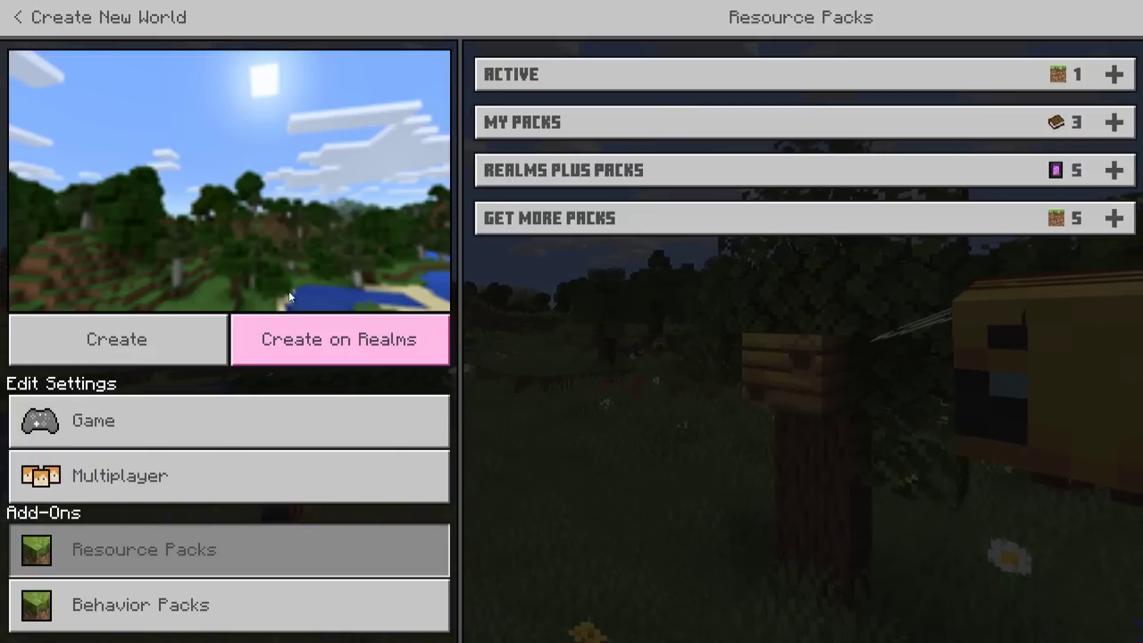
{"action": "left_click", "coordinate": [25, 20]}
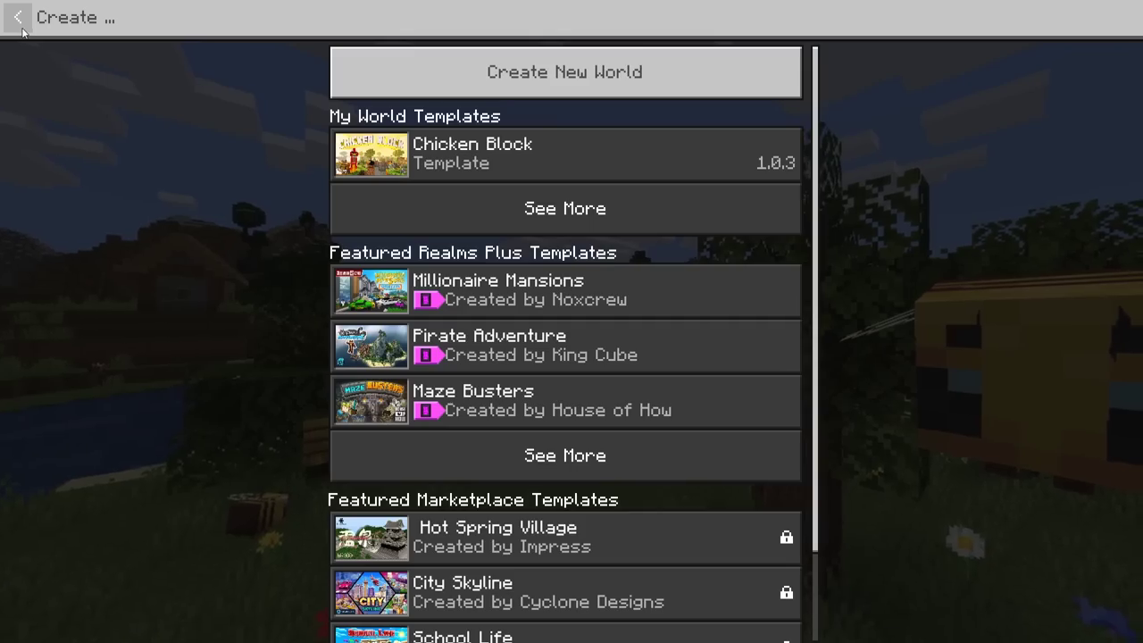
{"action": "left_click", "coordinate": [29, 27]}
{"action": "key", "text": "Escape"}
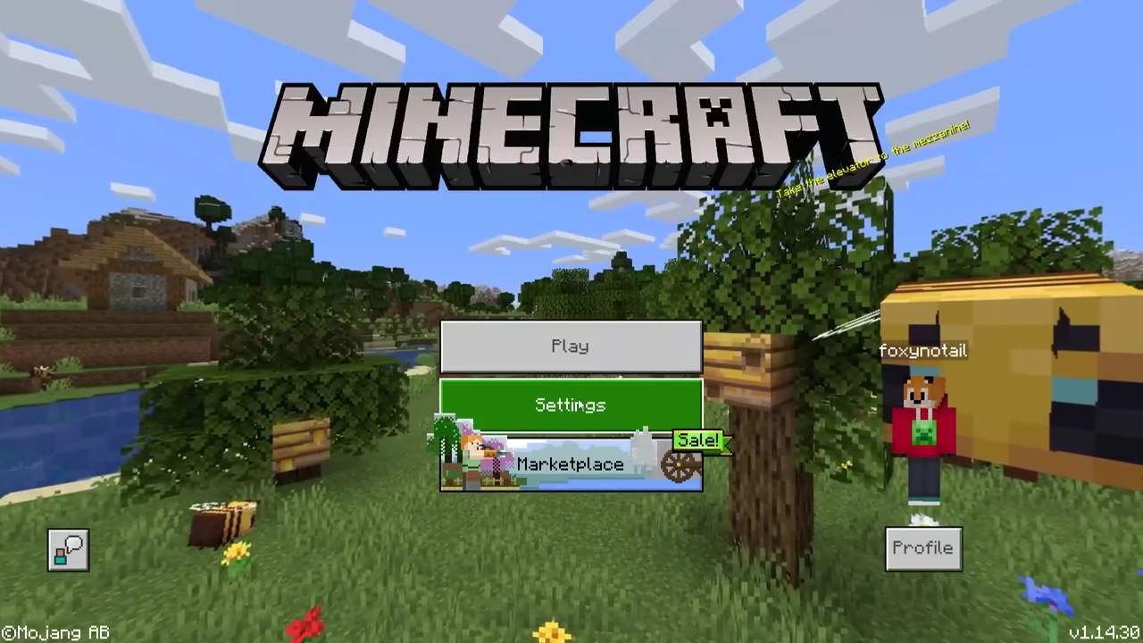
Review the Active and My Packs lists under Settings > Global Resources, then leave settings
{"action": "left_click", "coordinate": [571, 403]}
{"action": "scroll", "coordinate": [133, 392], "scroll_direction": "down", "scroll_amount": 2}
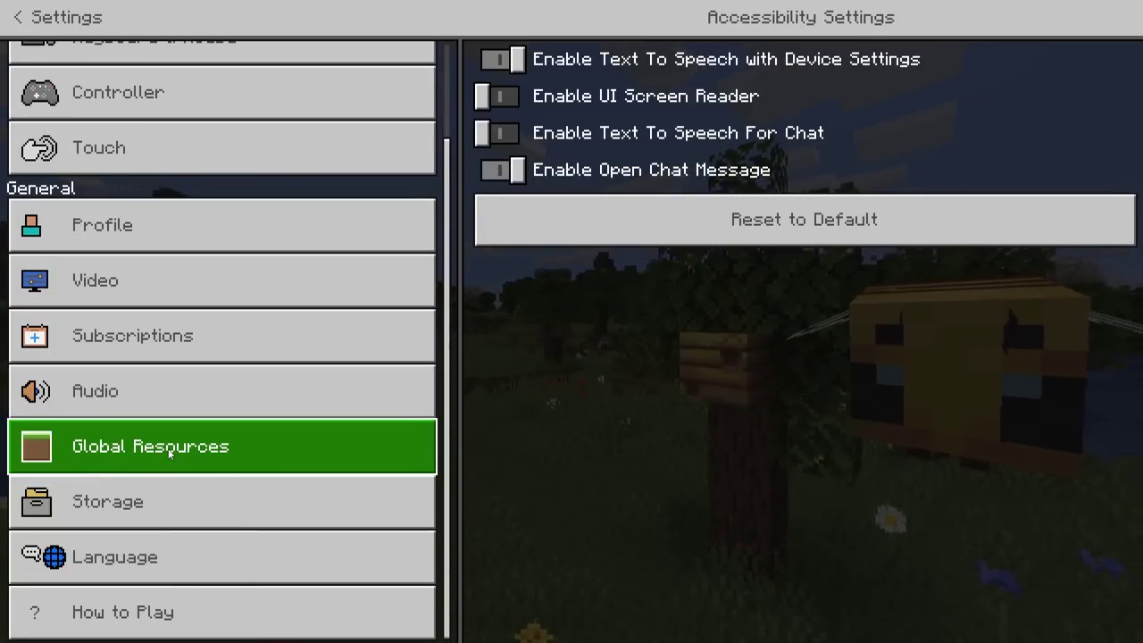
{"action": "left_click", "coordinate": [234, 446]}
{"action": "left_click", "coordinate": [617, 71]}
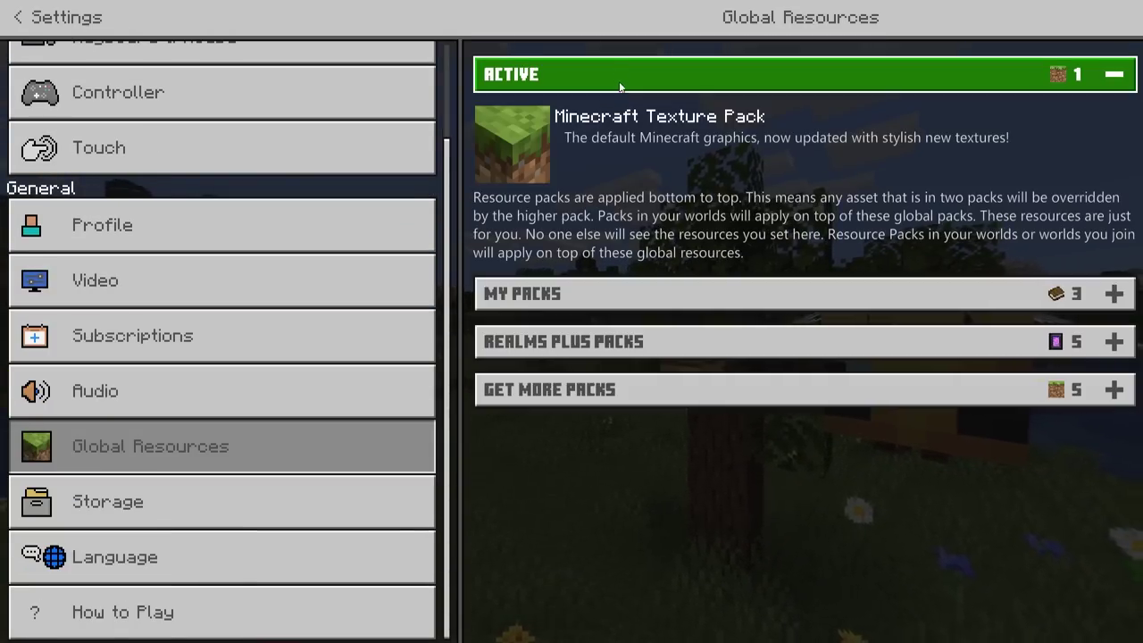
{"action": "left_click", "coordinate": [649, 291]}
{"action": "scroll", "coordinate": [679, 309], "scroll_direction": "down", "scroll_amount": 1}
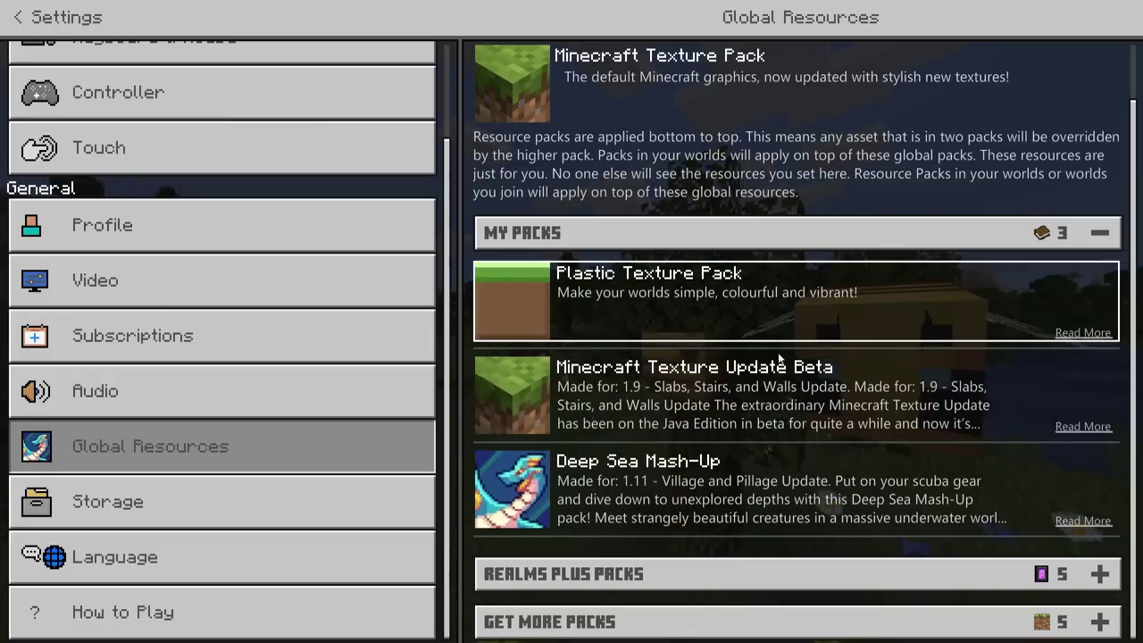
{"action": "scroll", "coordinate": [672, 59], "scroll_direction": "up", "scroll_amount": 1}
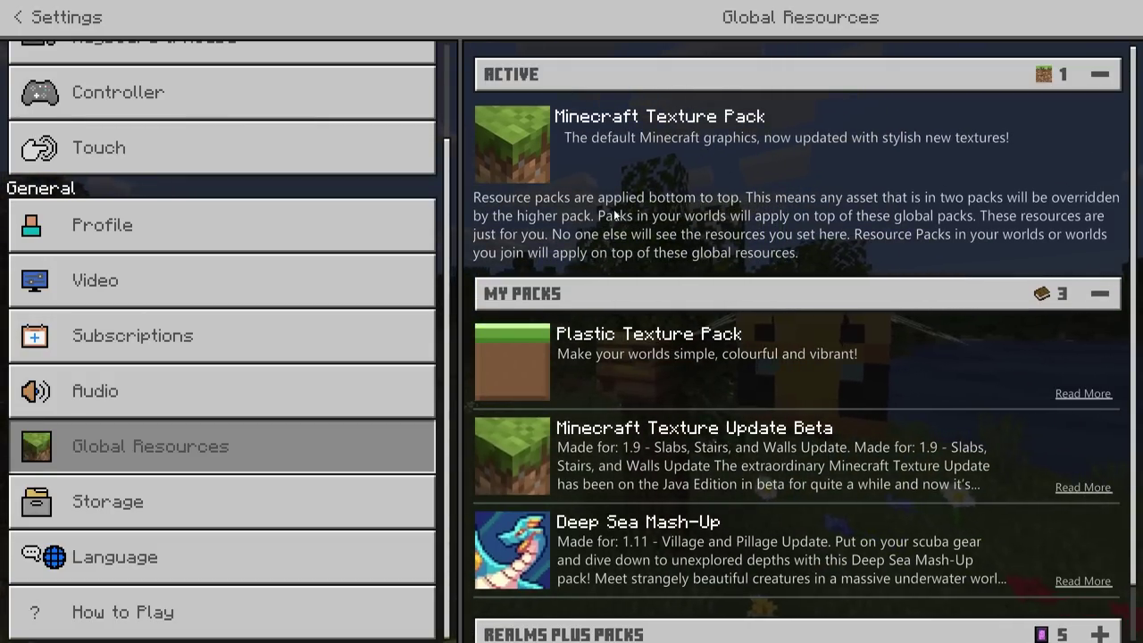
{"action": "scroll", "coordinate": [223, 250], "scroll_direction": "up", "scroll_amount": 1}
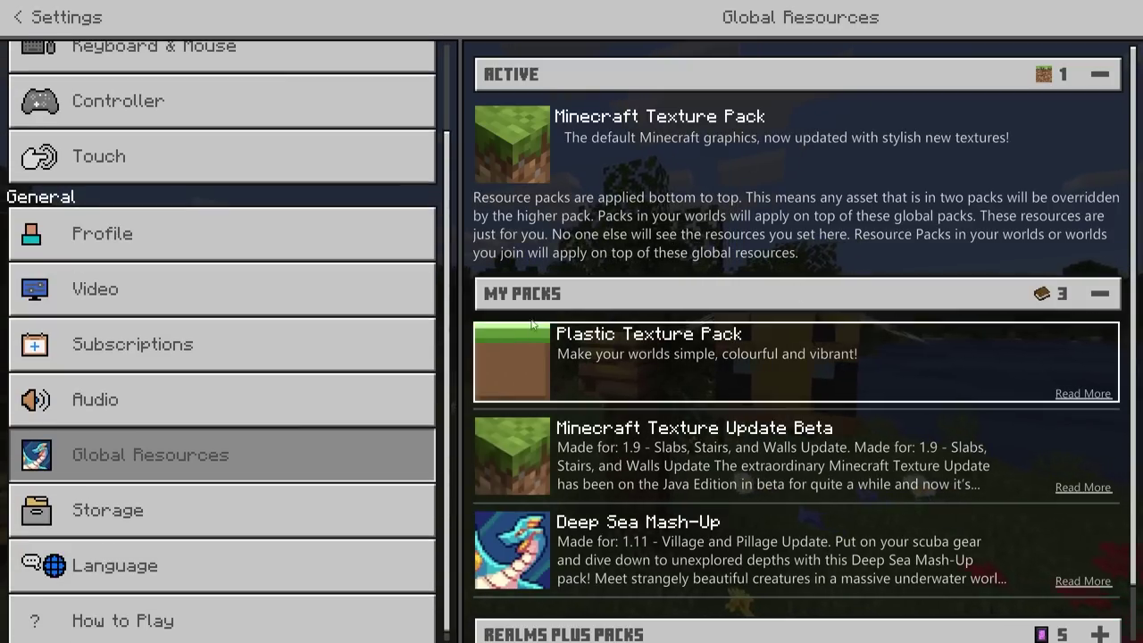
{"action": "left_click", "coordinate": [67, 18]}
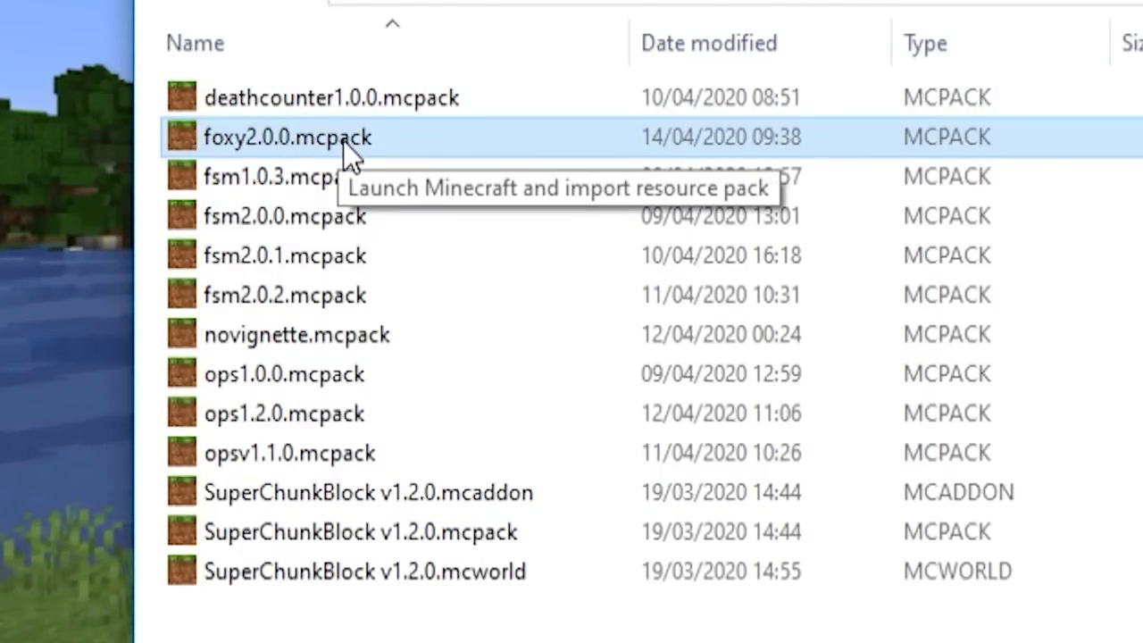
Import foxy2.0.0.mcpack and activate Foxy's Resource Pack v2.0 under Global Resources
{"action": "double_click", "coordinate": [246, 136]}
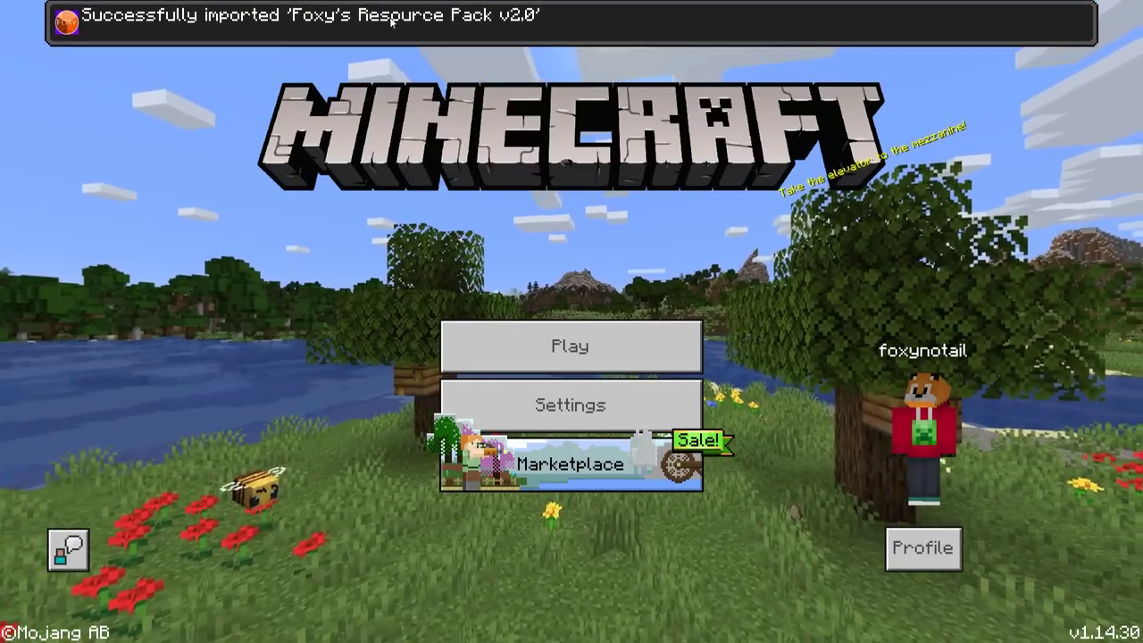
{"action": "left_click", "coordinate": [477, 389]}
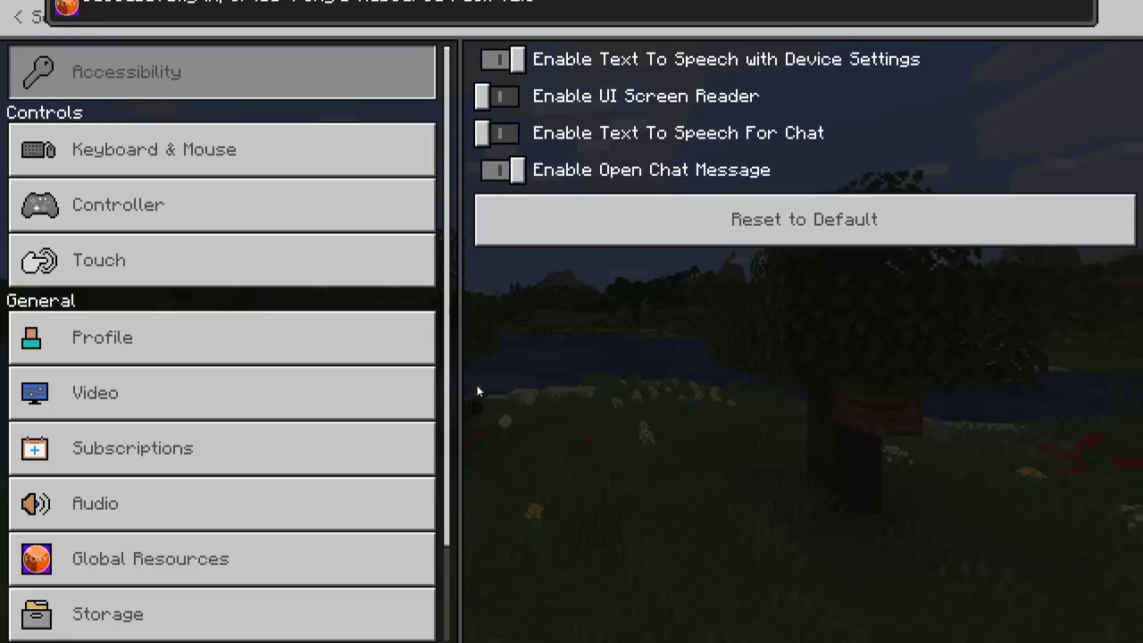
{"action": "left_click", "coordinate": [223, 557]}
{"action": "left_click", "coordinate": [612, 119]}
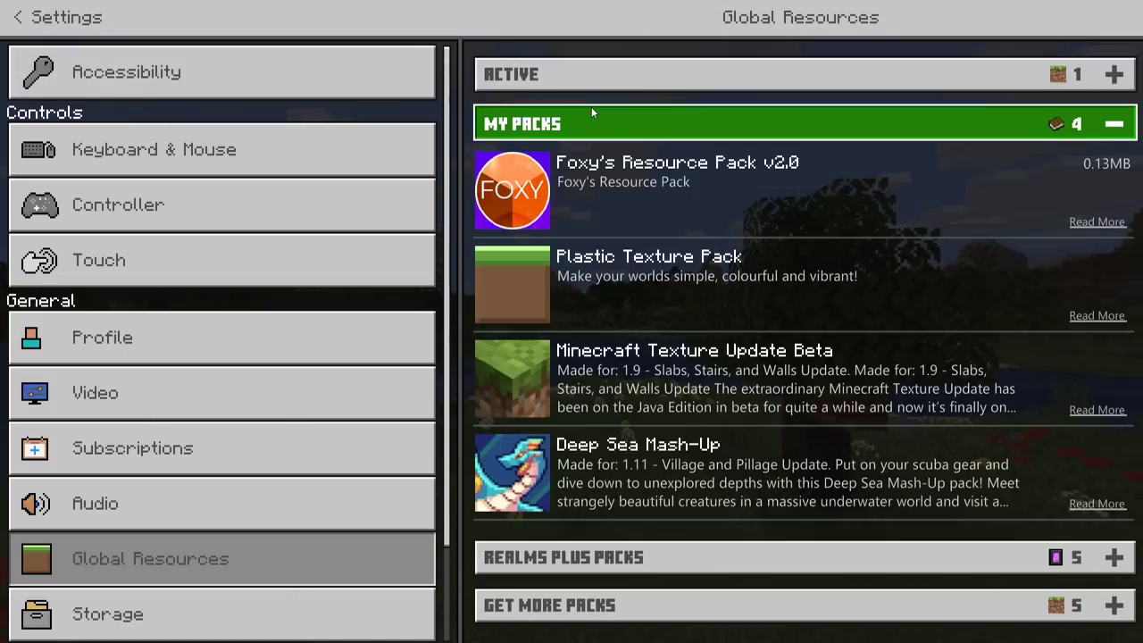
{"action": "left_click", "coordinate": [474, 353]}
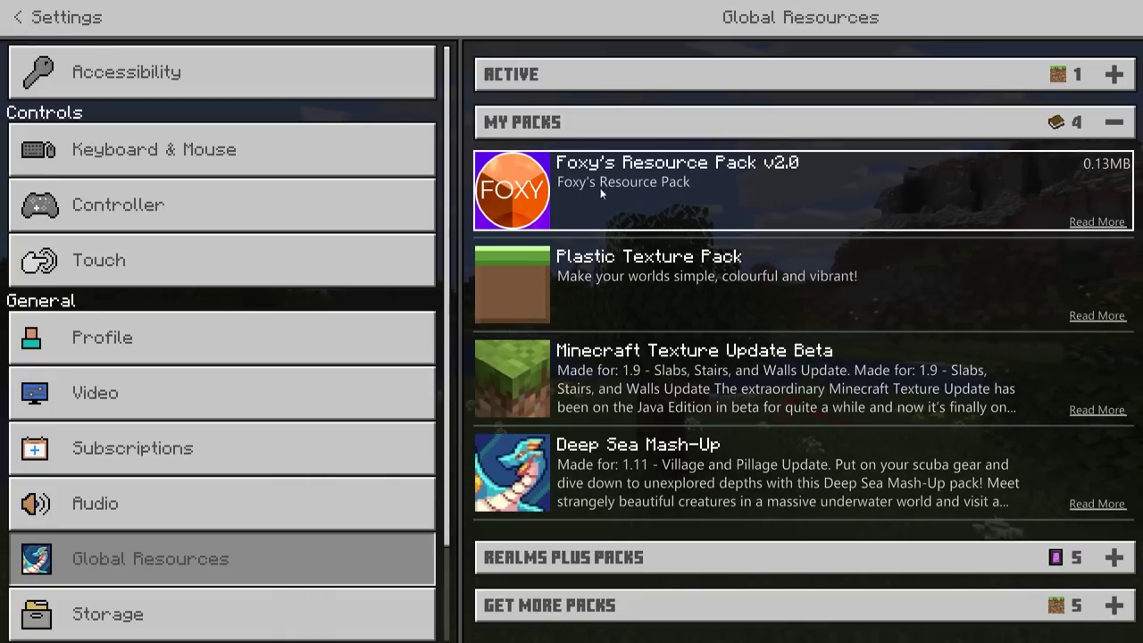
{"action": "left_click", "coordinate": [659, 216]}
{"action": "left_click", "coordinate": [678, 257]}
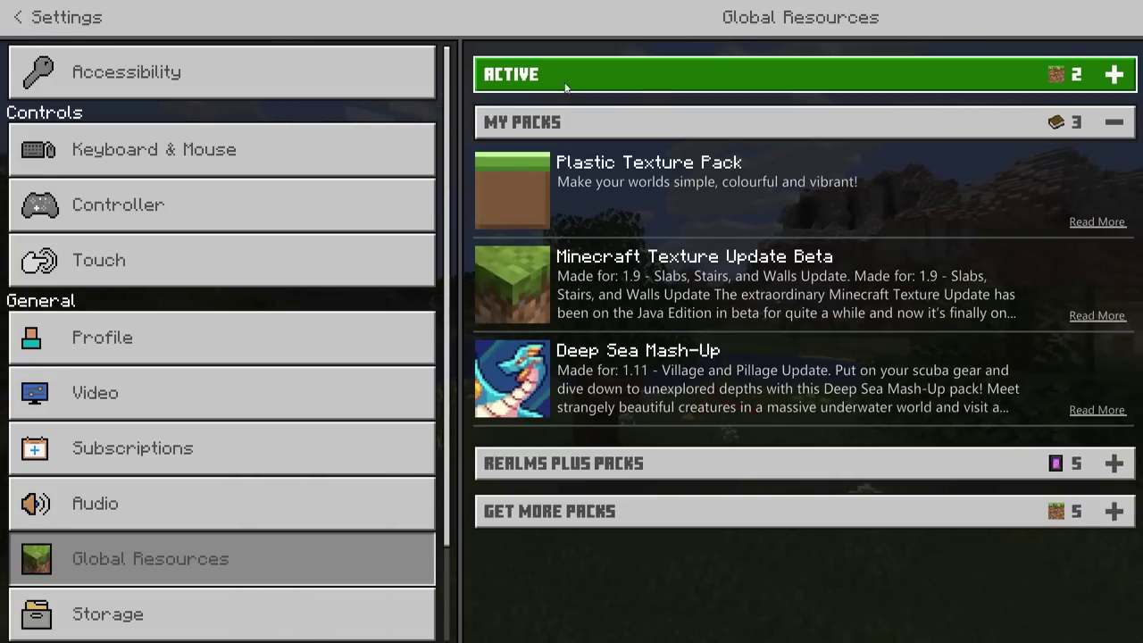
{"action": "left_click", "coordinate": [626, 74]}
{"action": "left_click", "coordinate": [7, 21]}
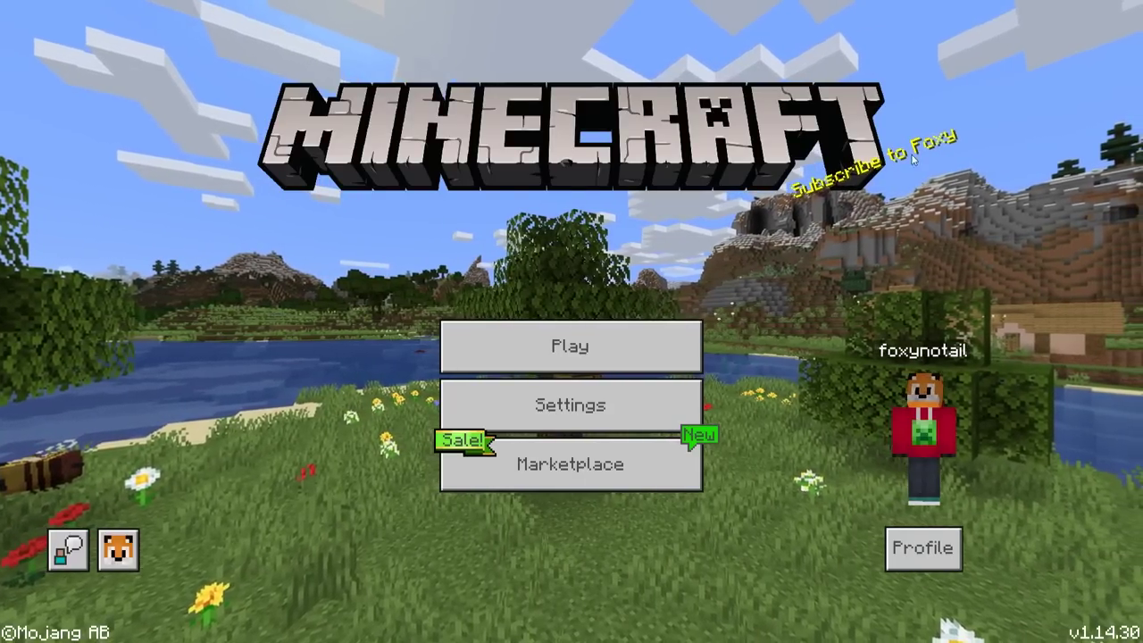
Load the FSM_VIDEO world, put a shield in hotbar slot 6 and raise it
{"action": "left_click", "coordinate": [539, 349]}
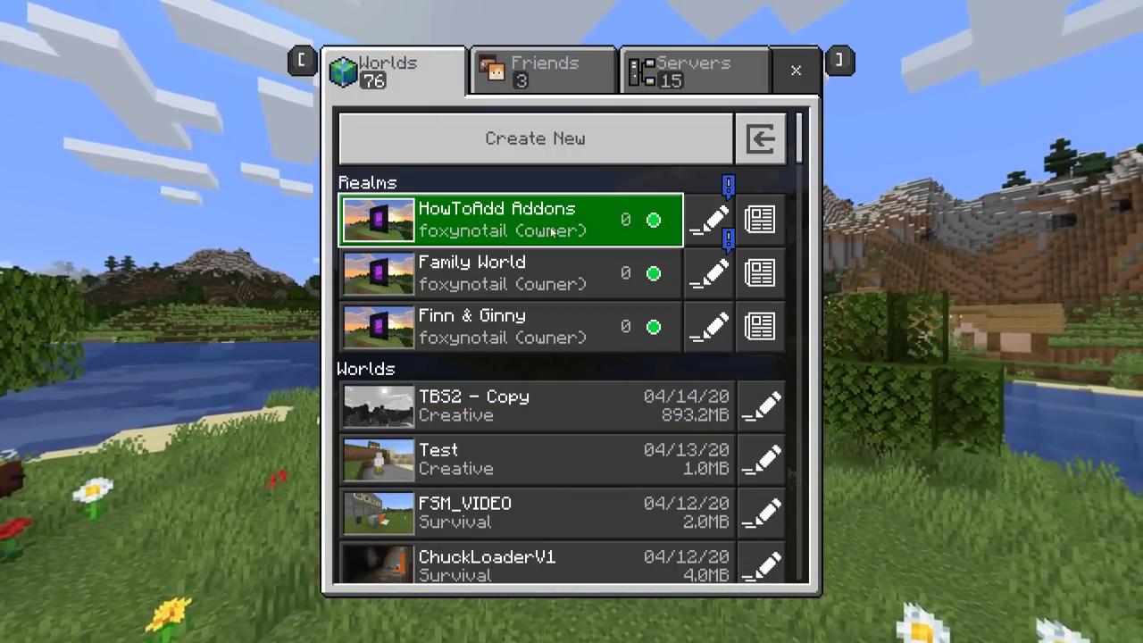
{"action": "scroll", "coordinate": [590, 386], "scroll_direction": "down", "scroll_amount": 3}
{"action": "left_click", "coordinate": [561, 348]}
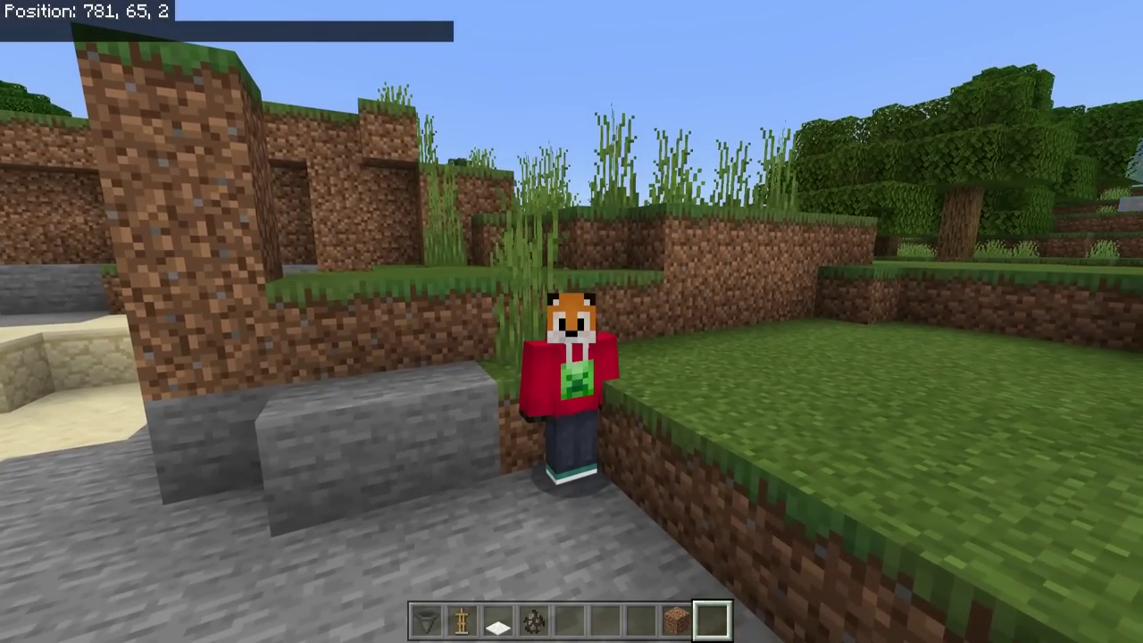
{"action": "key", "text": "e"}
{"action": "left_click", "coordinate": [625, 271]}
{"action": "key", "text": "e"}
{"action": "key", "text": "6"}
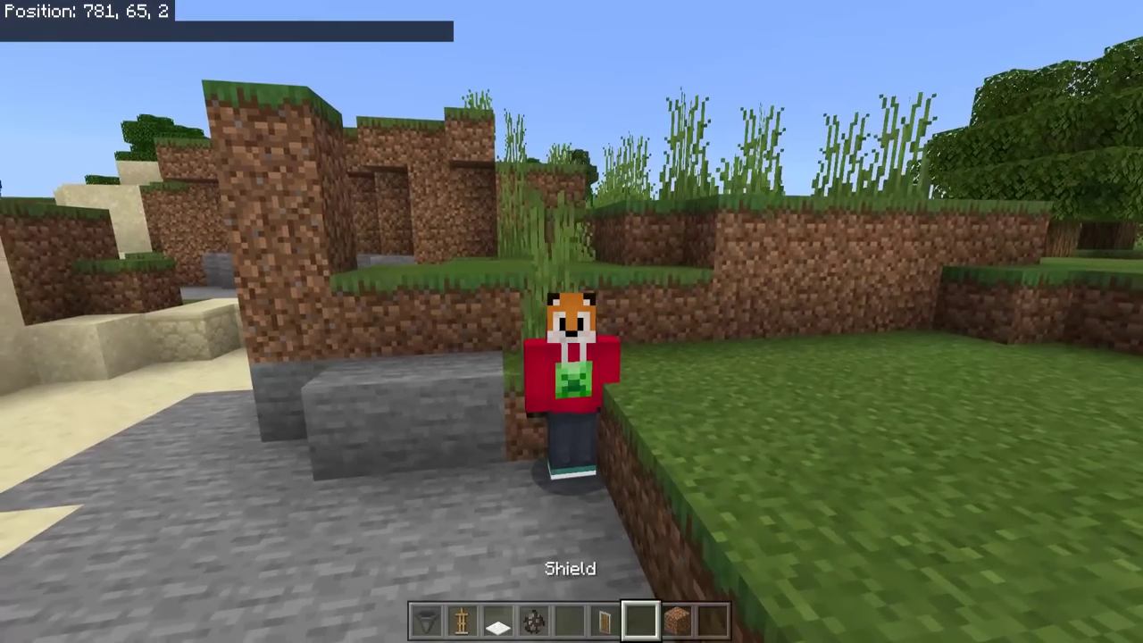
{"action": "key", "text": "shift"}
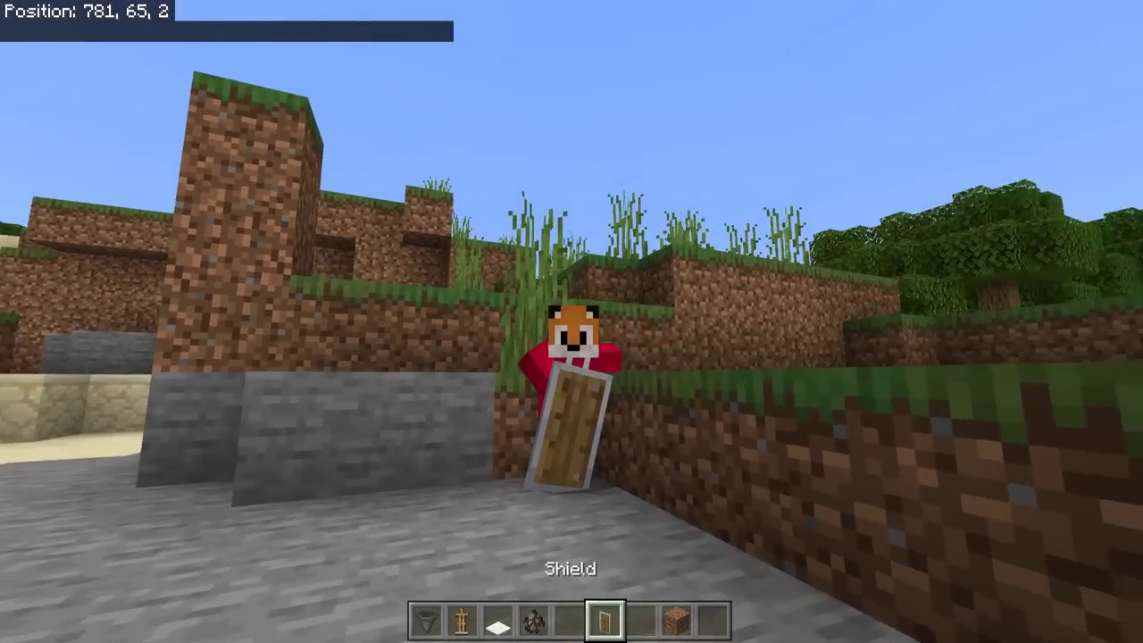
{"action": "key", "text": "F5"}
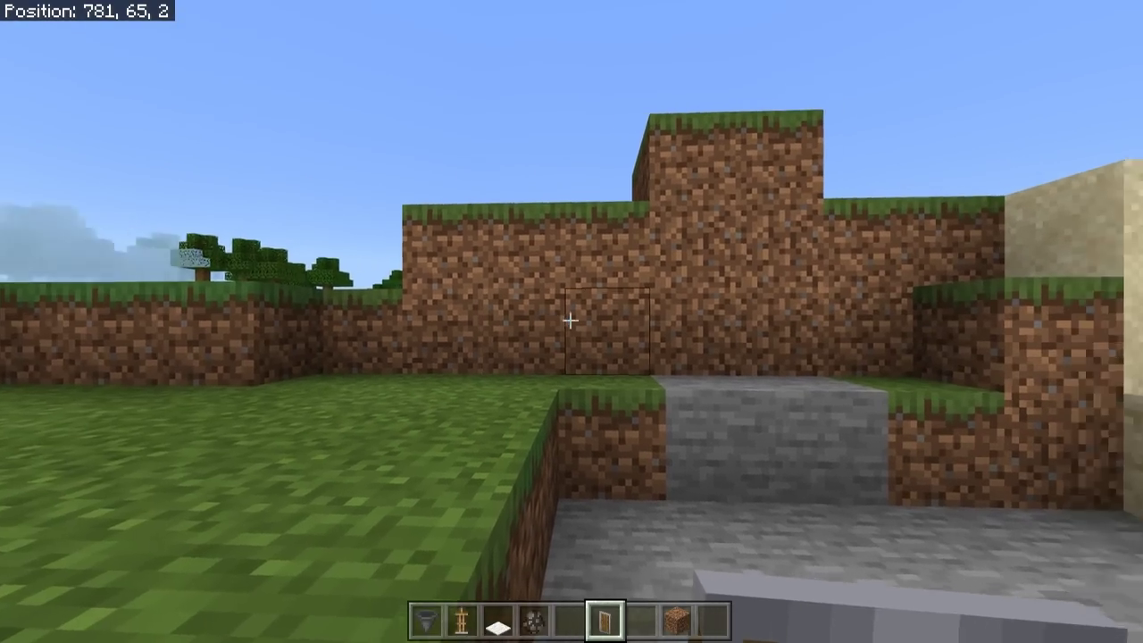
Add a second shield to the offhand slot and walk around blocking, viewed from the front
{"action": "key", "text": "e"}
{"action": "left_click", "coordinate": [722, 149]}
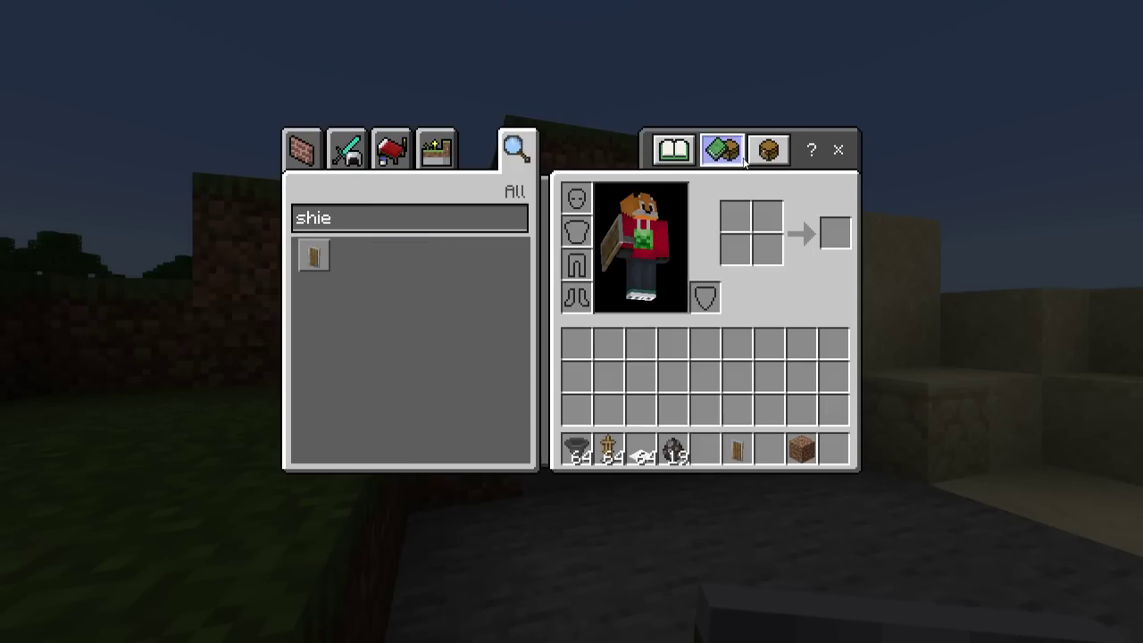
{"action": "left_click", "coordinate": [305, 259]}
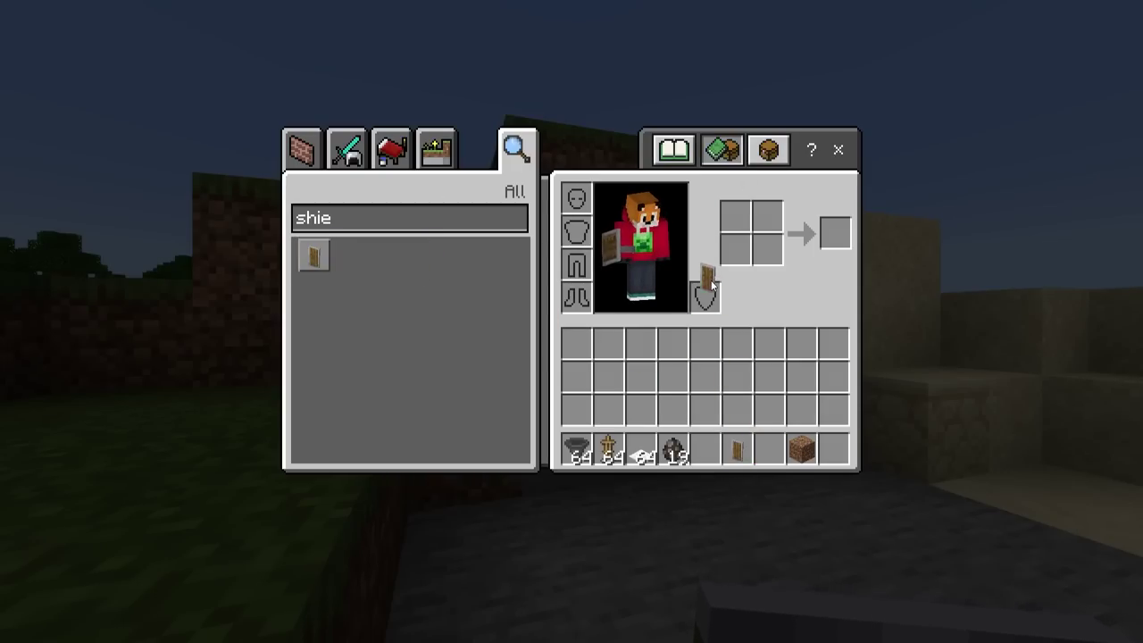
{"action": "key", "text": "e"}
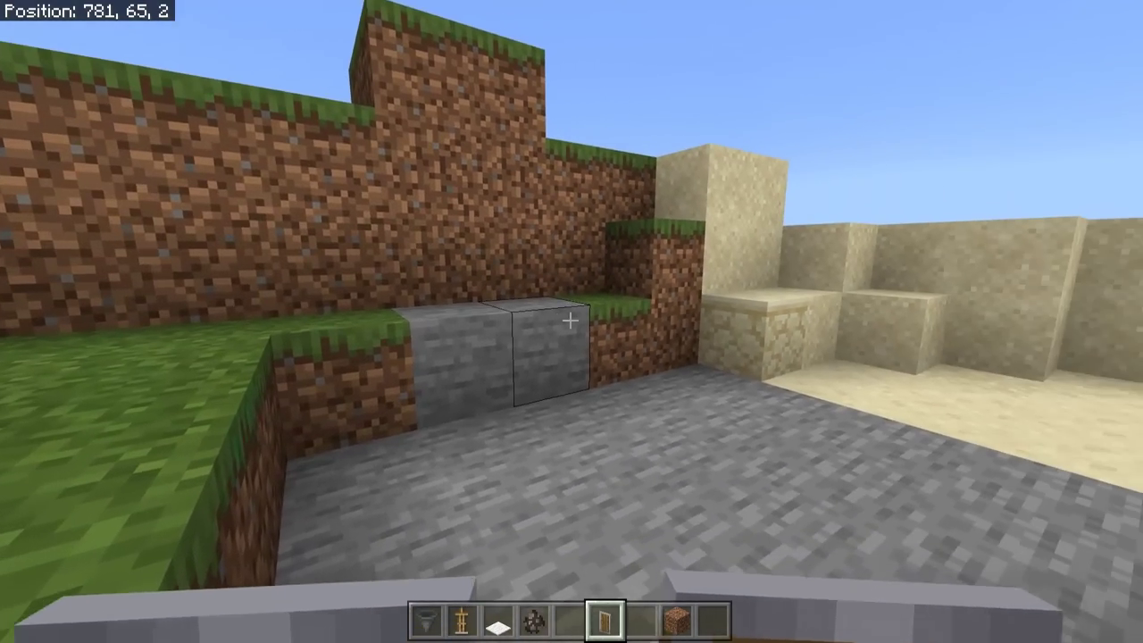
{"action": "key", "text": "F5"}
{"action": "key", "text": "F5"}
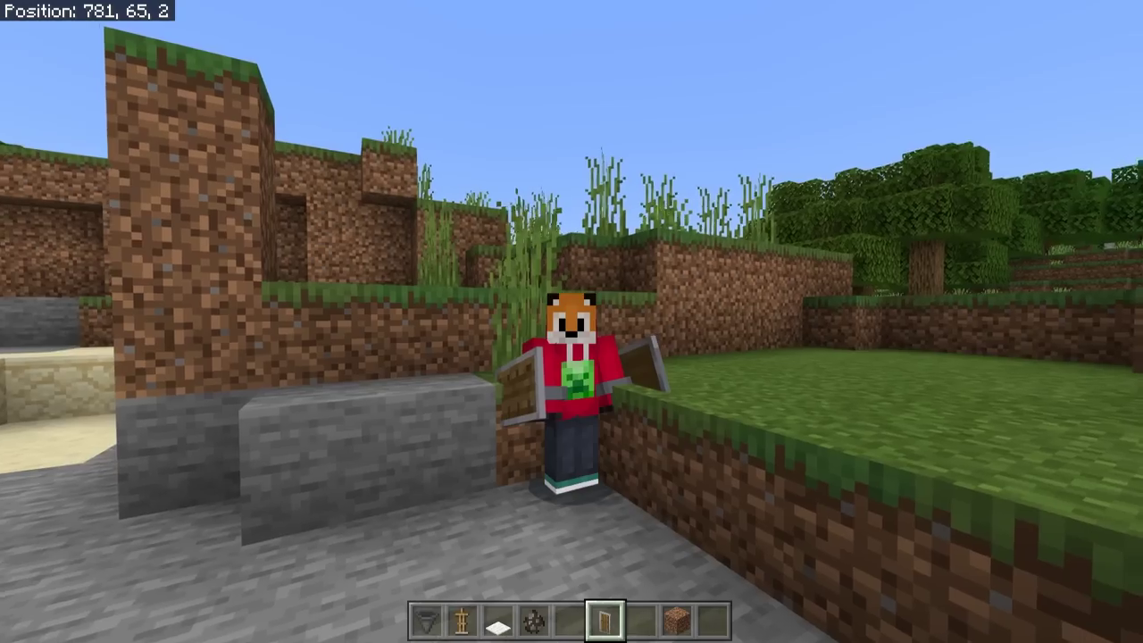
{"action": "key", "text": "w"}
{"action": "key", "text": "shift"}
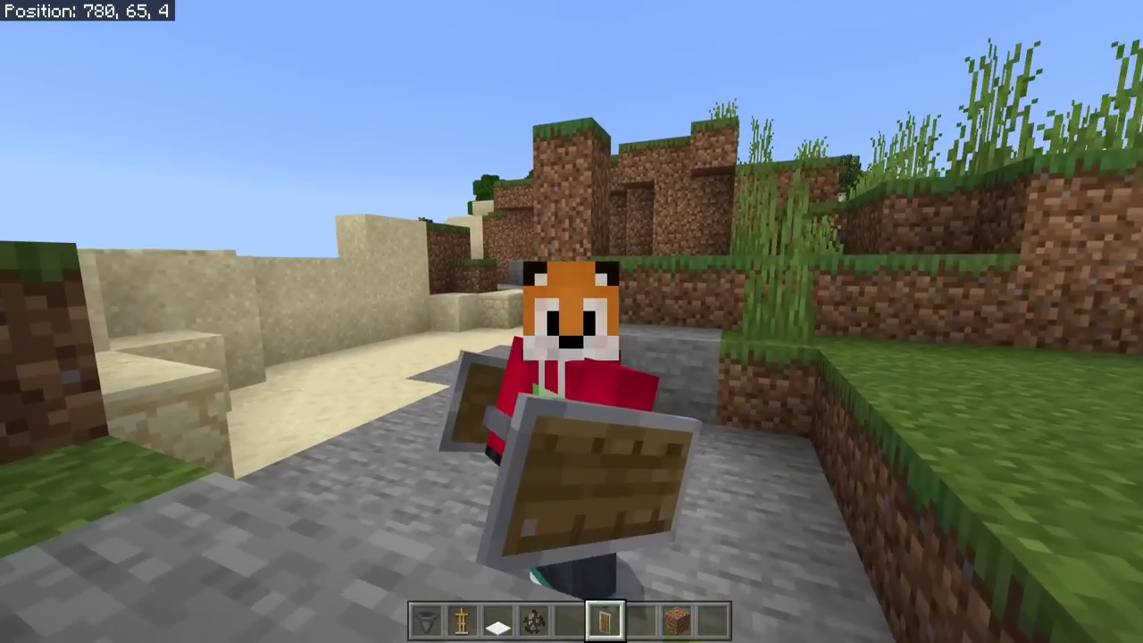
{"action": "key", "text": "w"}
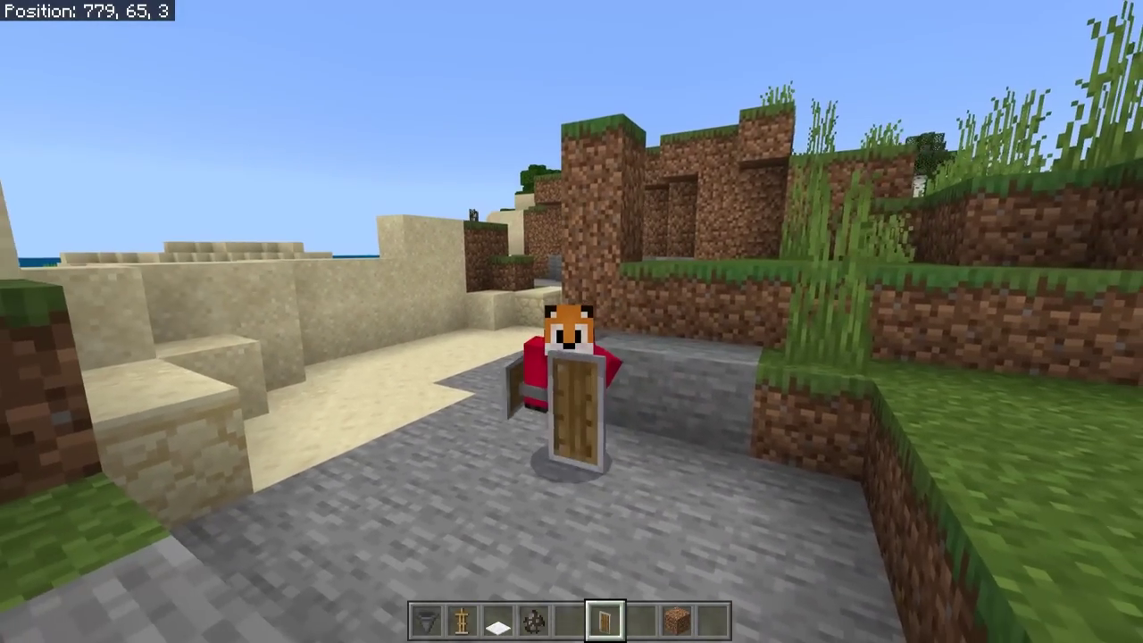
{"action": "key", "text": "shift"}
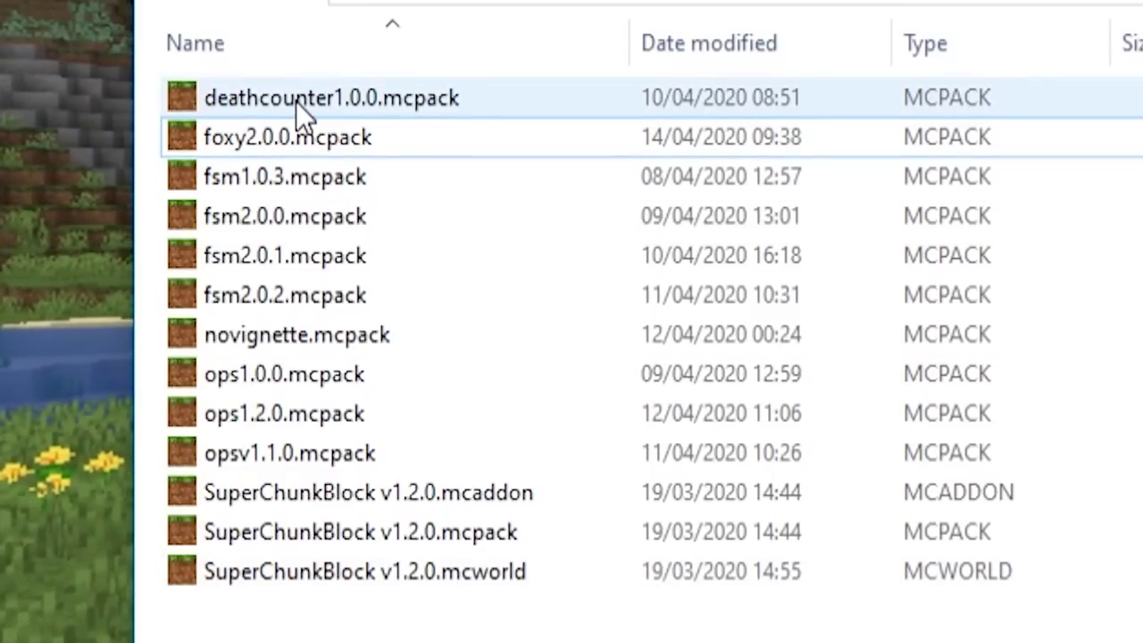
Import deathcounter1.0.0.mcpack into Minecraft and return to the main menu
{"action": "left_click", "coordinate": [298, 103]}
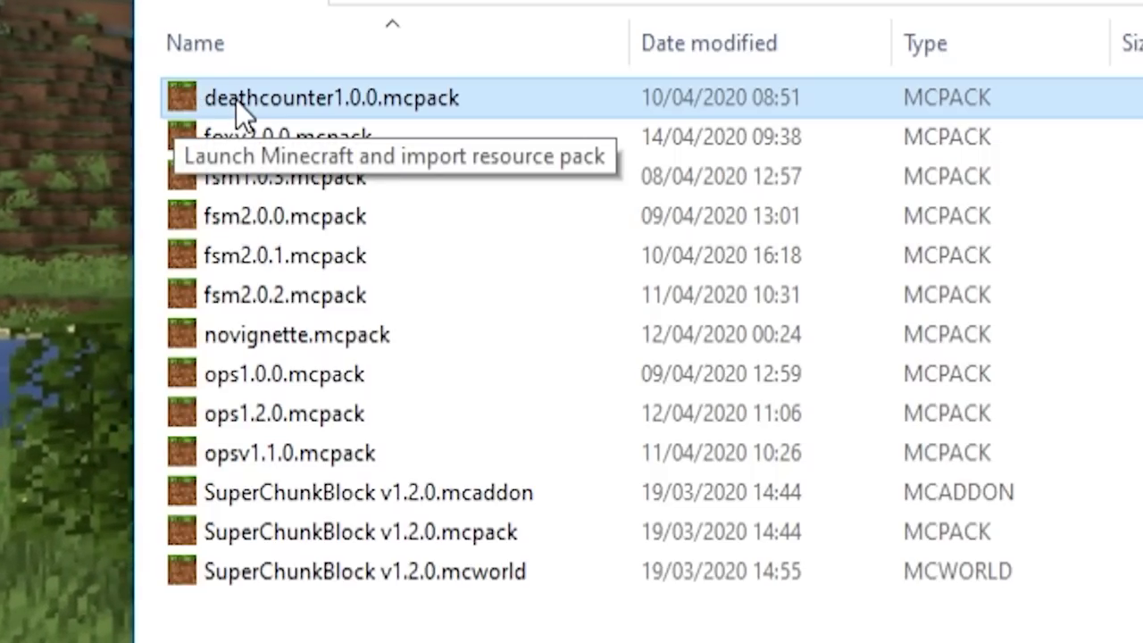
{"action": "double_click", "coordinate": [203, 99]}
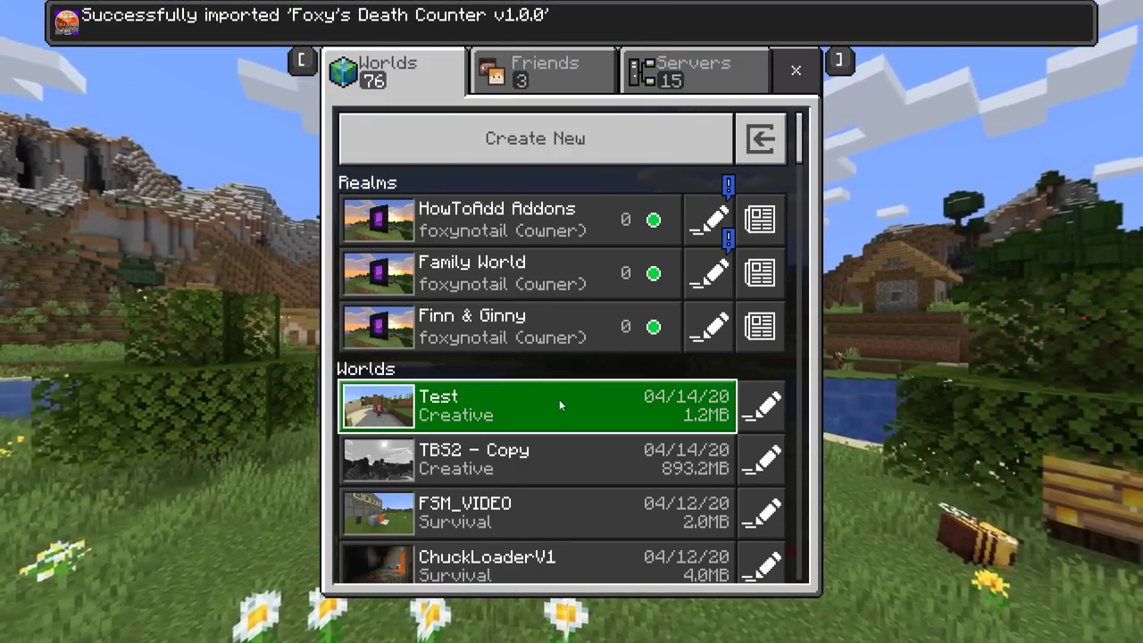
{"action": "key", "text": "Escape"}
Check My Packs and the active packs under Settings > Global Resources, then leave settings
{"action": "left_click", "coordinate": [636, 422]}
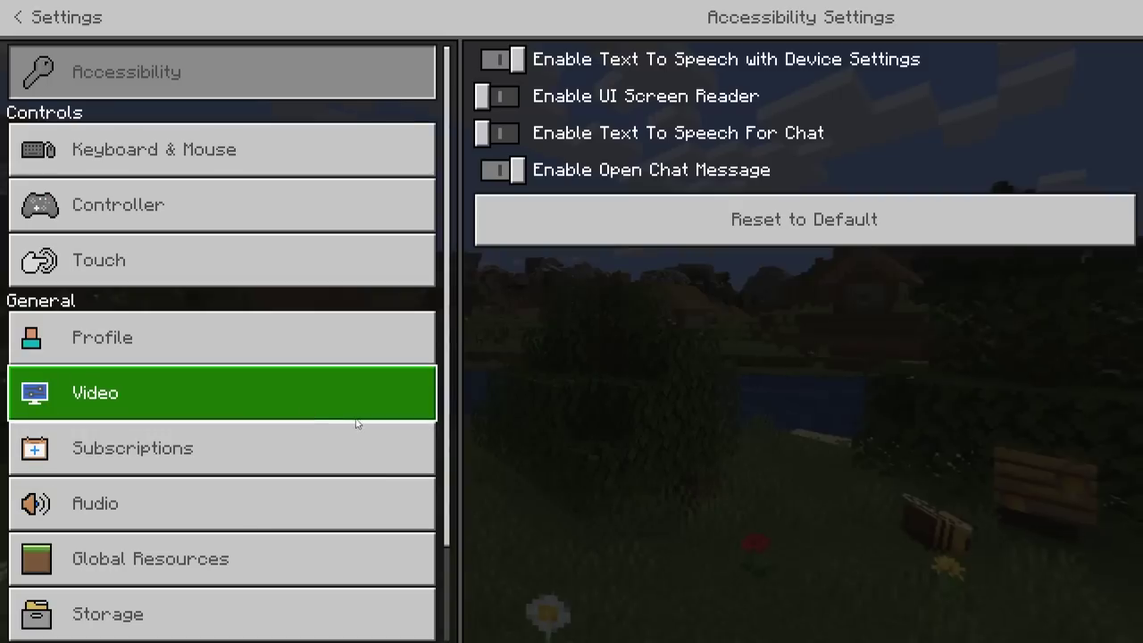
{"action": "left_click", "coordinate": [196, 557]}
{"action": "left_click", "coordinate": [579, 134]}
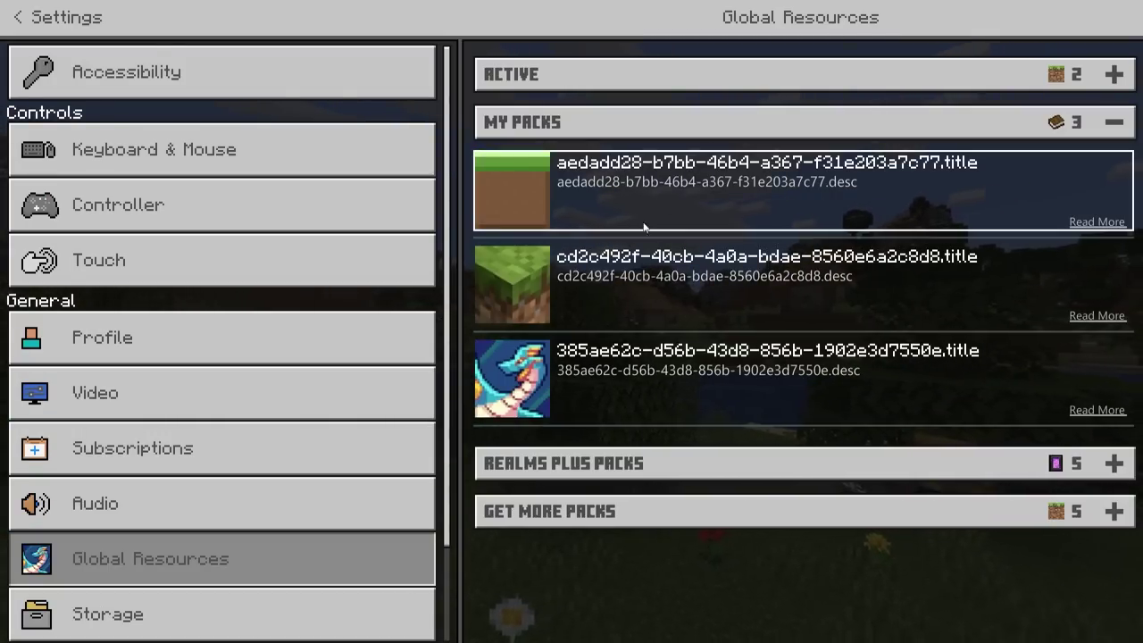
{"action": "left_click", "coordinate": [624, 74]}
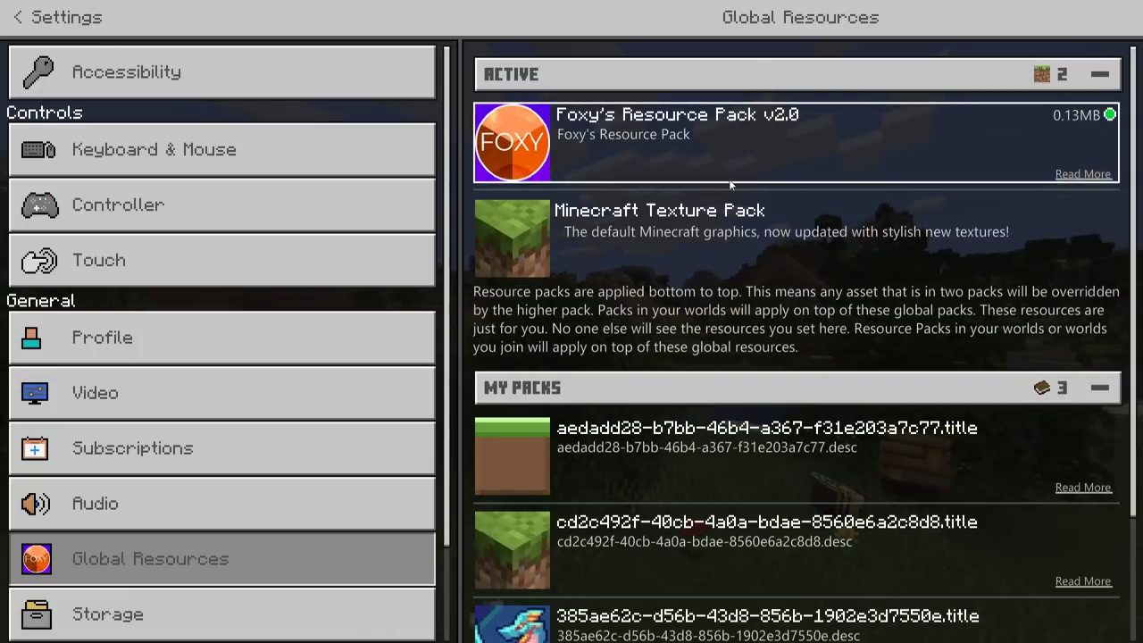
{"action": "scroll", "coordinate": [731, 451], "scroll_direction": "down", "scroll_amount": 3}
{"action": "scroll", "coordinate": [731, 438], "scroll_direction": "up", "scroll_amount": 2}
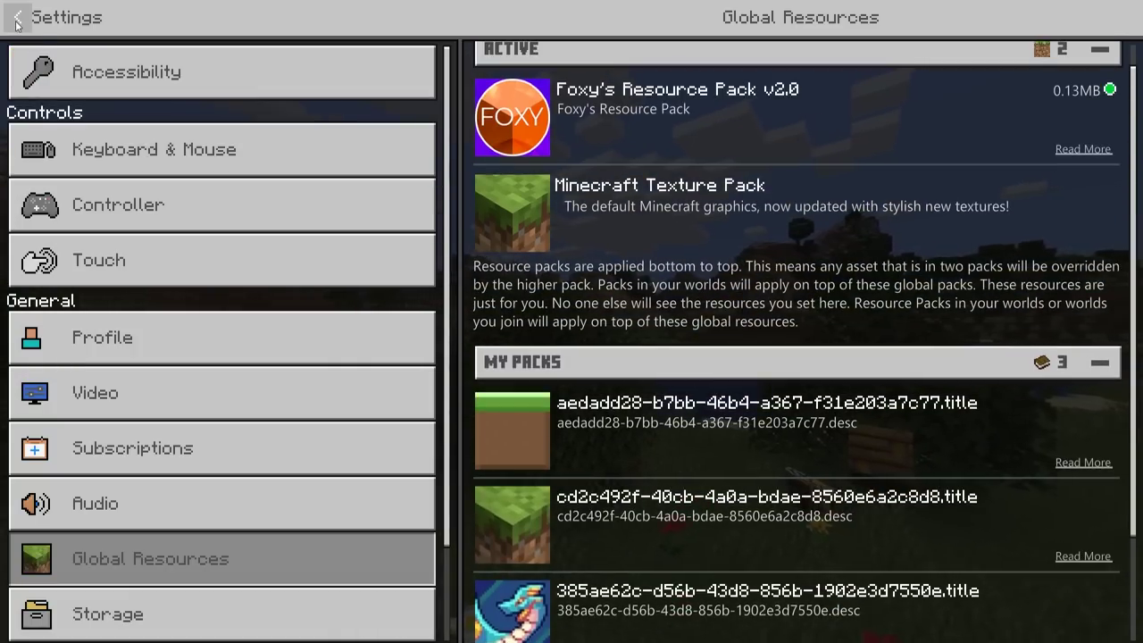
{"action": "left_click", "coordinate": [16, 22]}
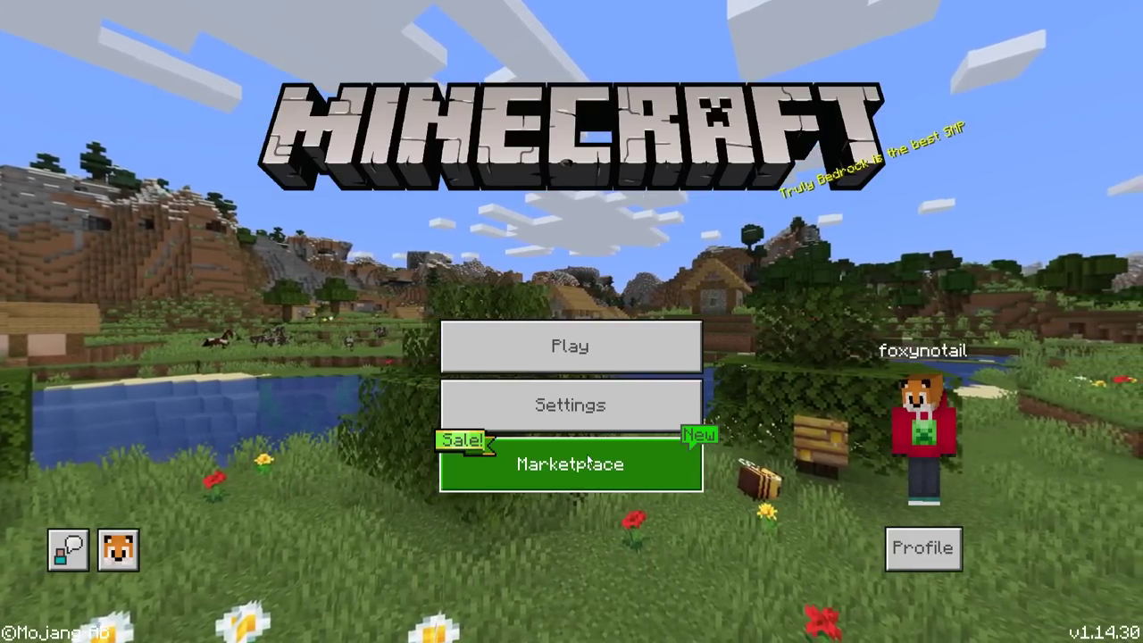
Start a new world and review its behaviour and resource pack lists
{"action": "left_click", "coordinate": [462, 340]}
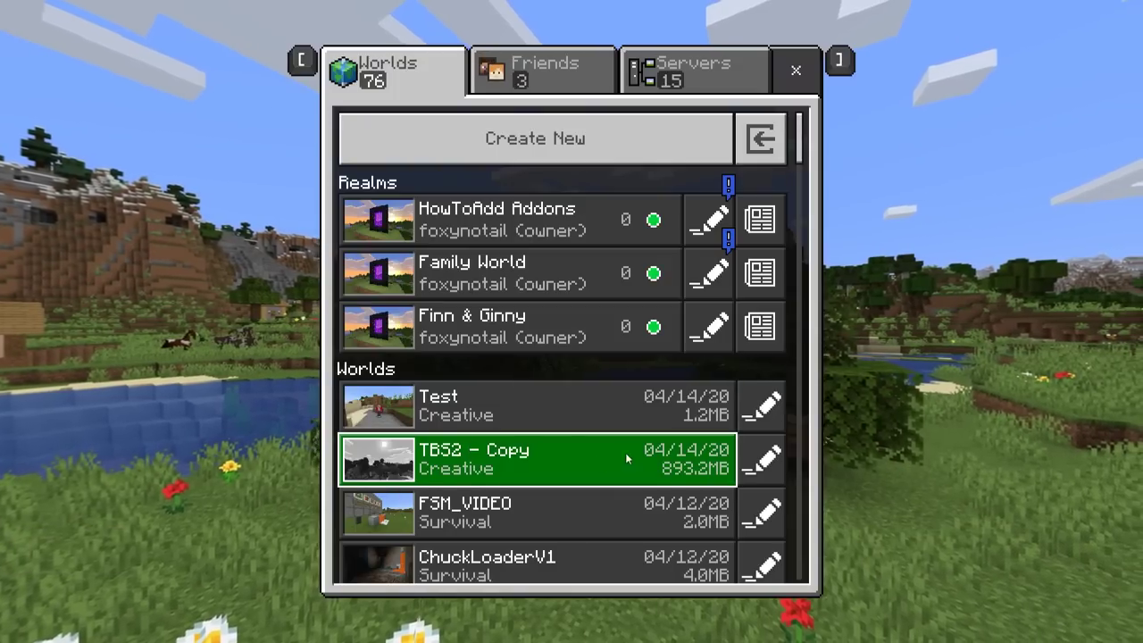
{"action": "scroll", "coordinate": [580, 406], "scroll_direction": "down", "scroll_amount": 2}
{"action": "scroll", "coordinate": [581, 406], "scroll_direction": "up", "scroll_amount": 2}
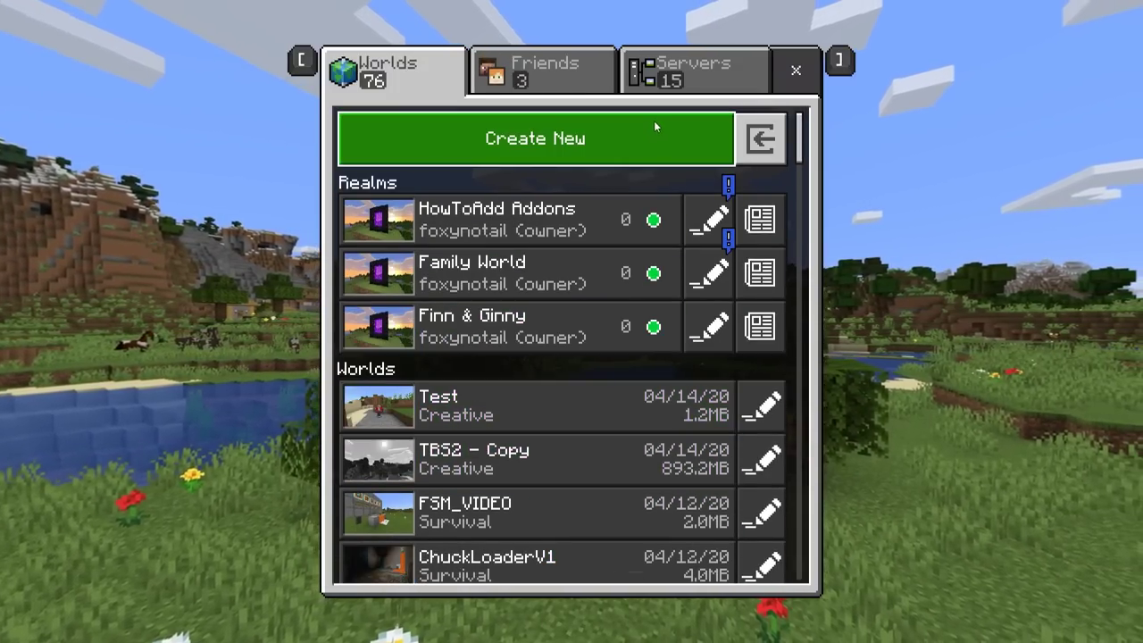
{"action": "left_click", "coordinate": [654, 127]}
{"action": "left_click", "coordinate": [353, 85]}
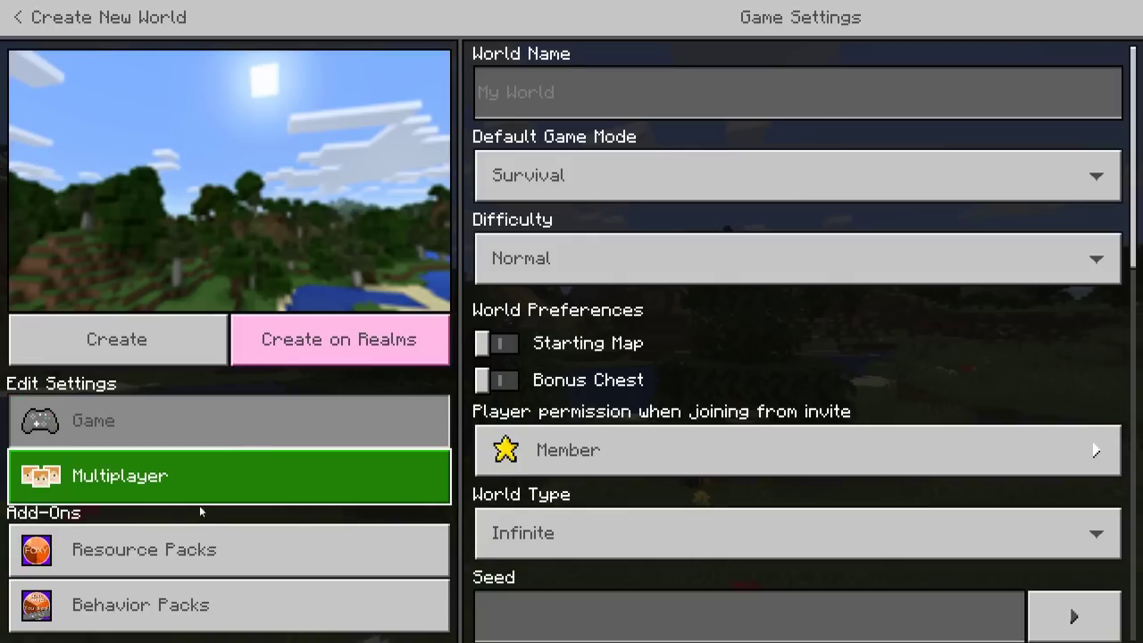
{"action": "left_click", "coordinate": [186, 612]}
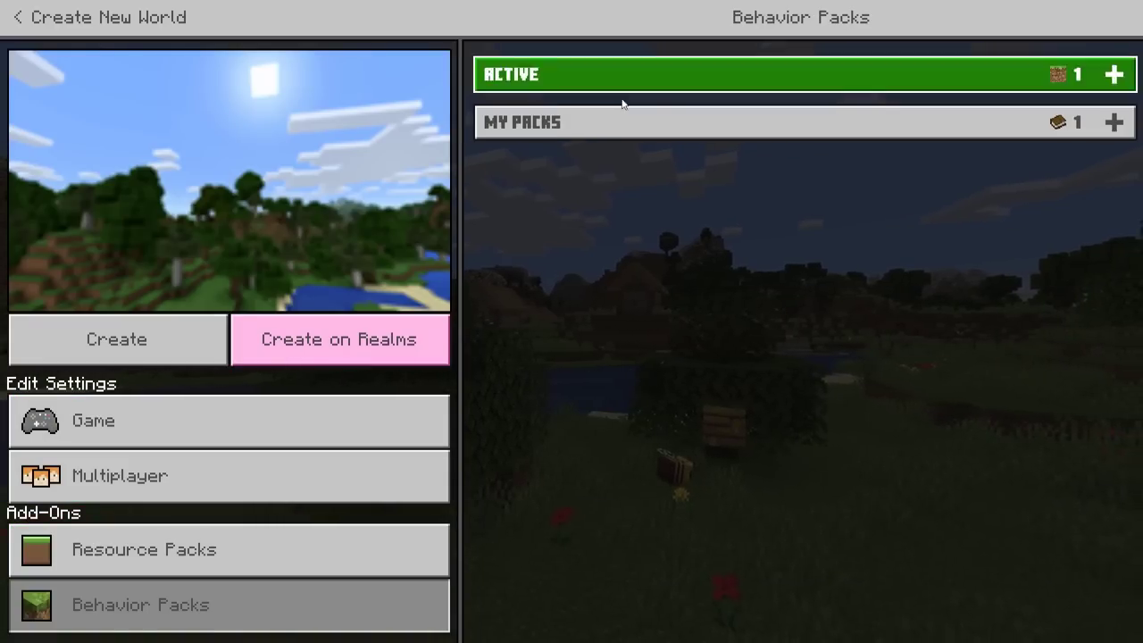
{"action": "left_click", "coordinate": [616, 127]}
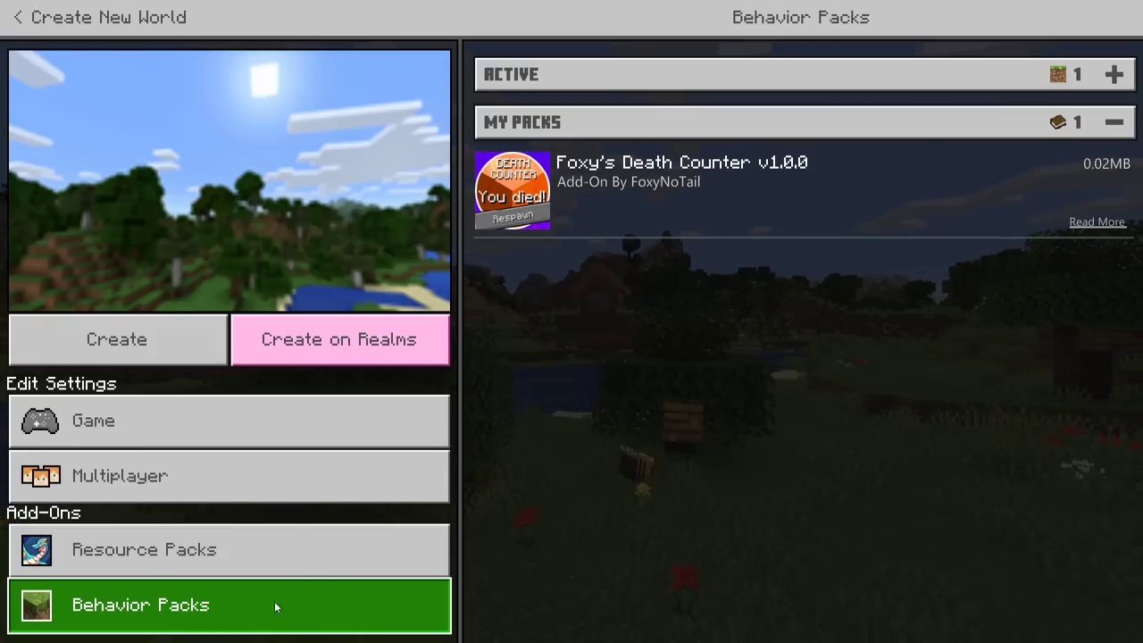
{"action": "left_click", "coordinate": [261, 554]}
{"action": "left_click", "coordinate": [663, 134]}
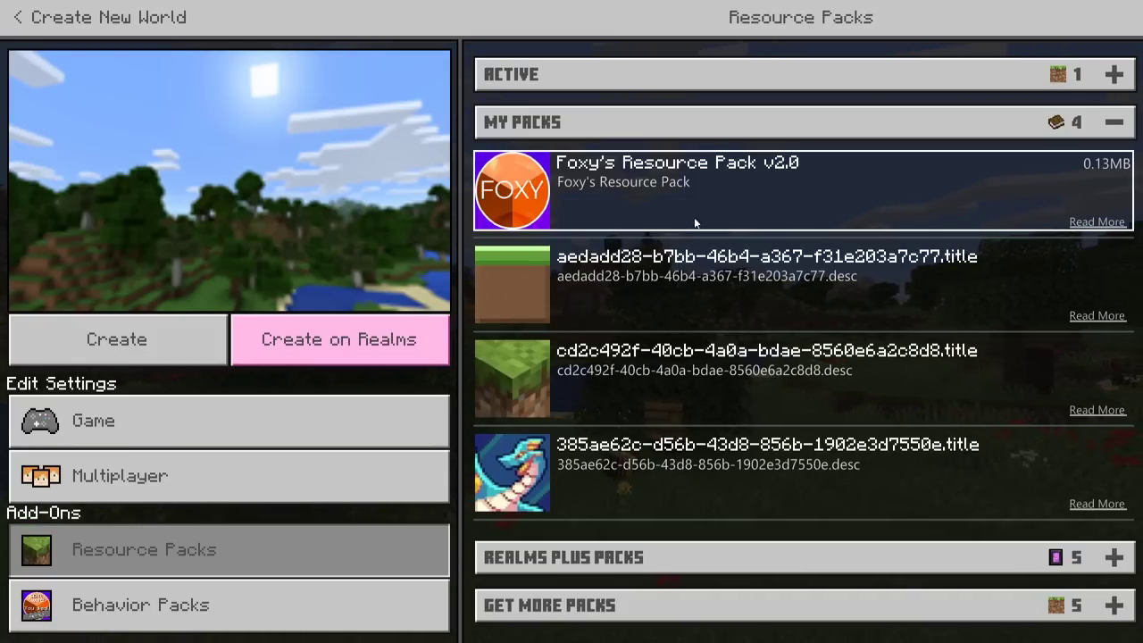
{"action": "left_click", "coordinate": [643, 86]}
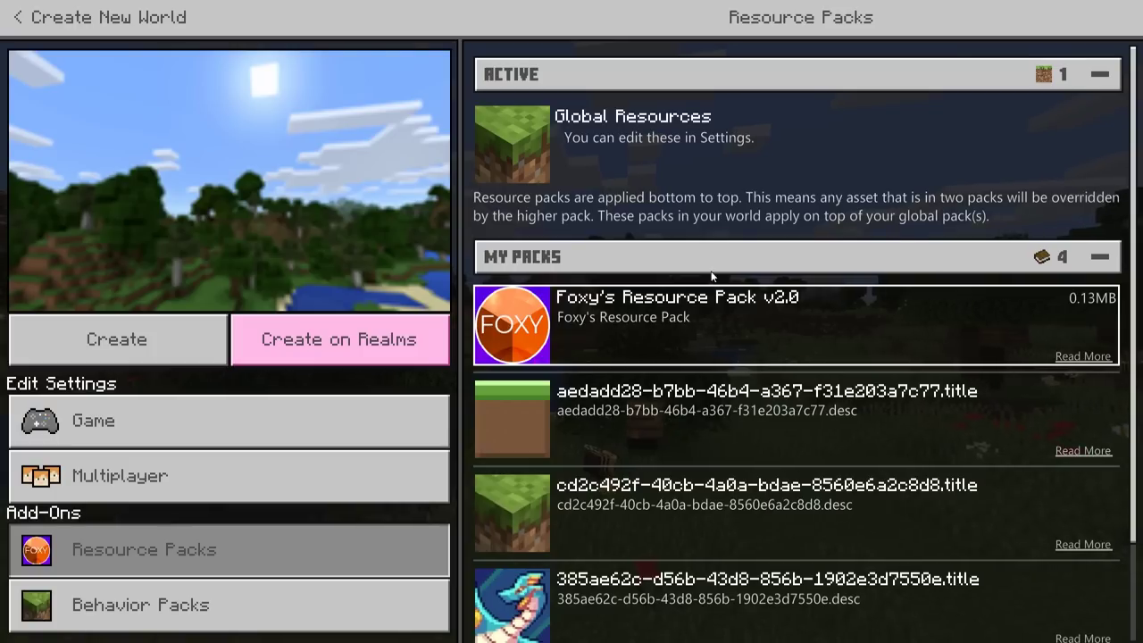
Activate the Foxy's Death Counter behaviour pack, accept achievements off, and create the world
{"action": "left_click", "coordinate": [143, 605]}
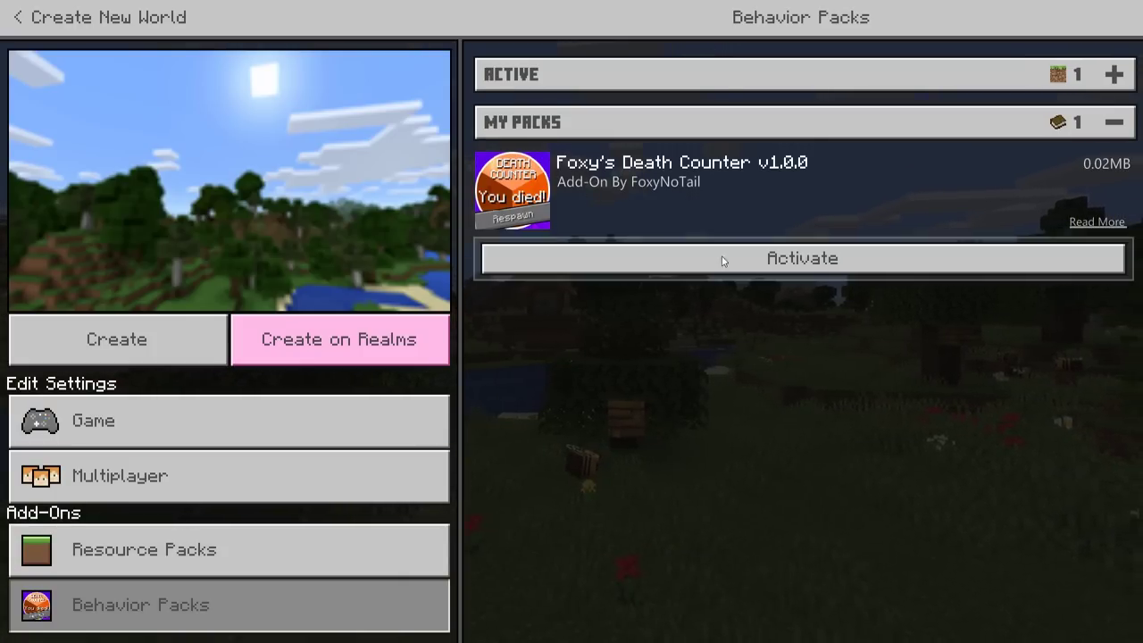
{"action": "left_click", "coordinate": [724, 259]}
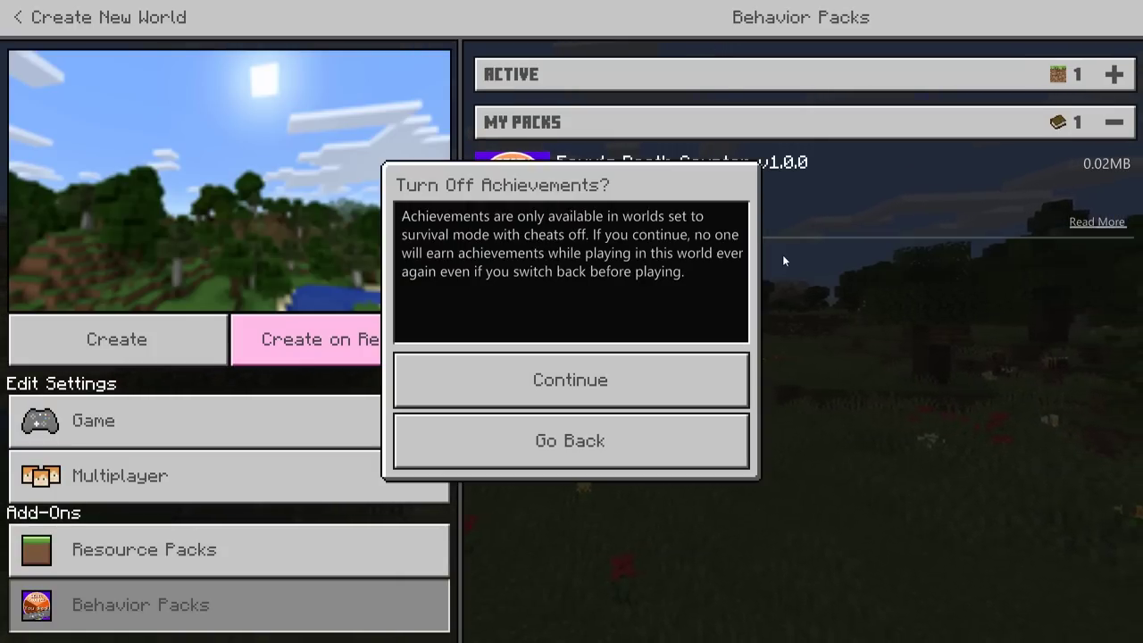
{"action": "left_click", "coordinate": [611, 374]}
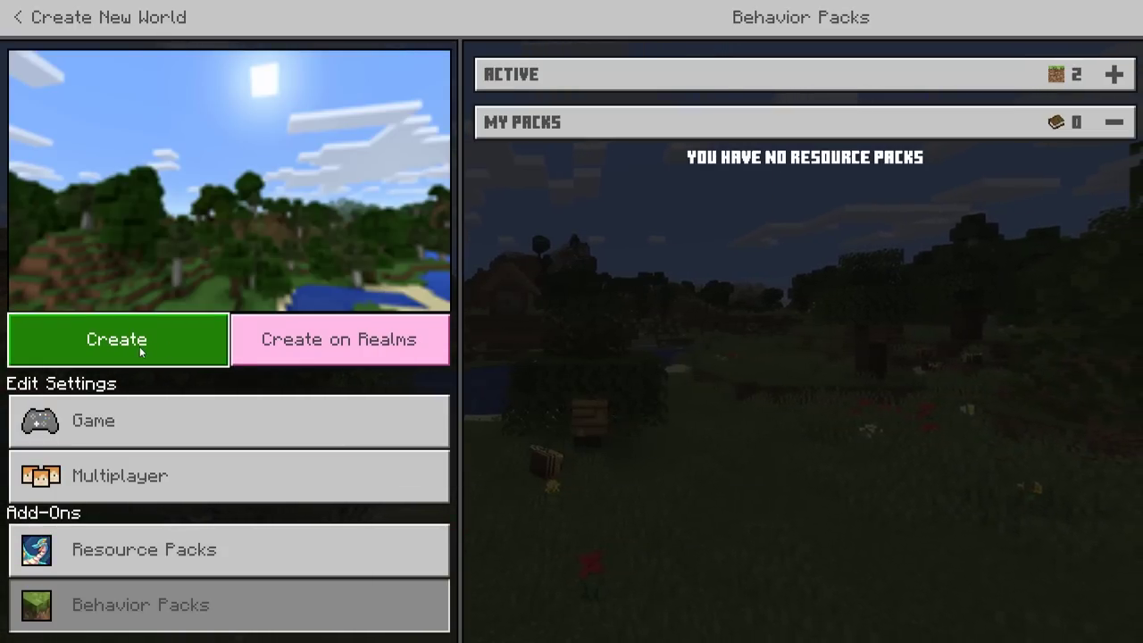
{"action": "left_click", "coordinate": [141, 352]}
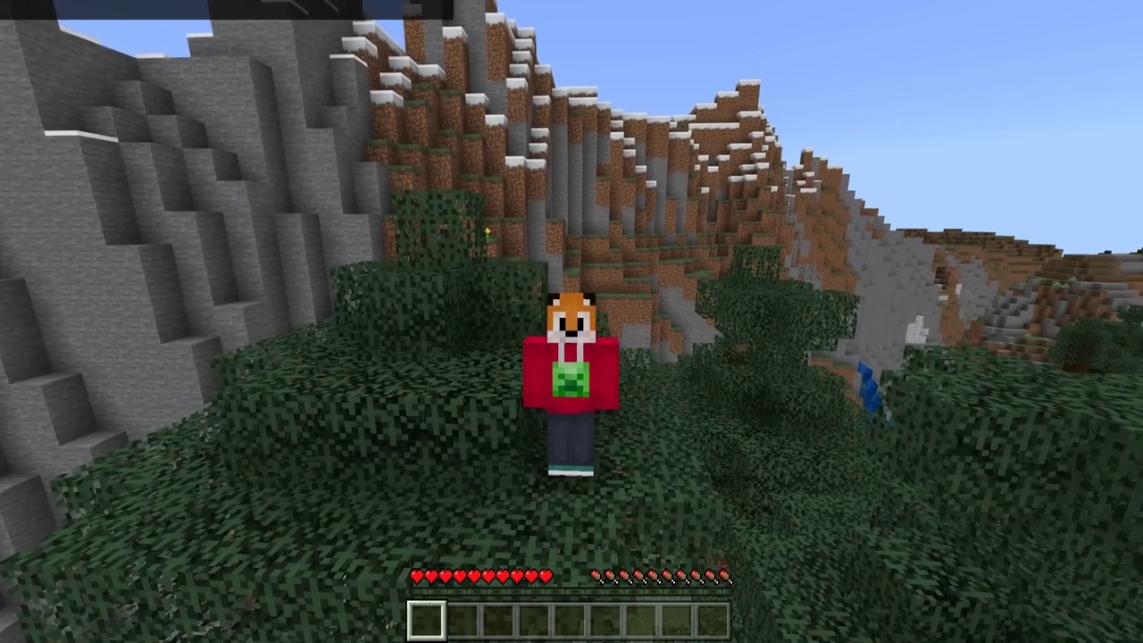
Toggle the camera views, then save and quit the world
{"action": "key", "text": "F5"}
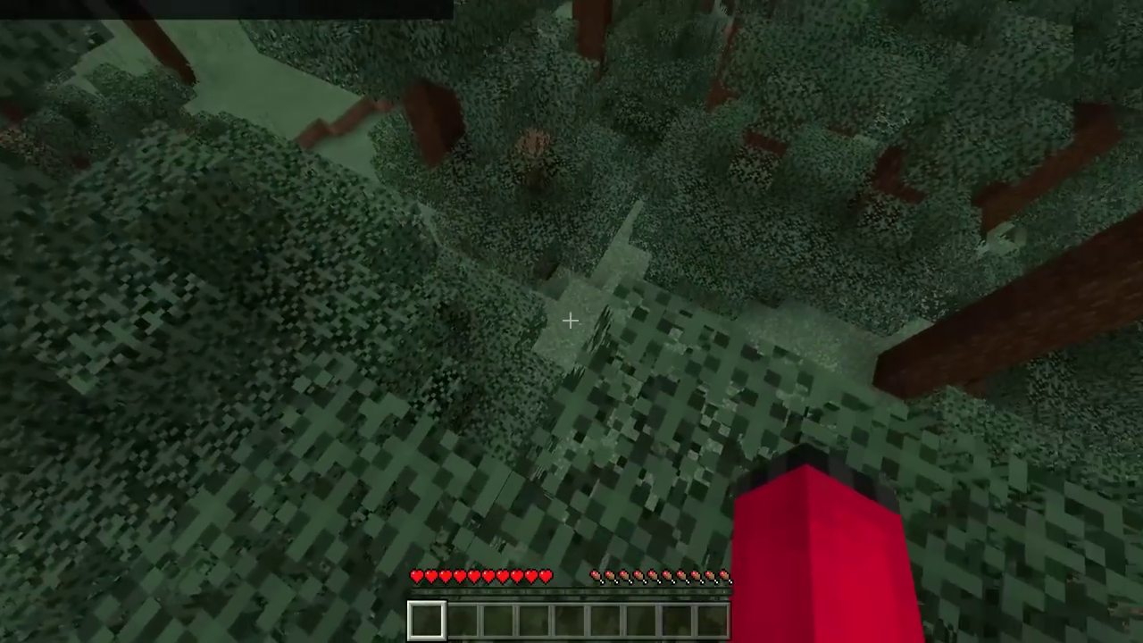
{"action": "key", "text": "F5"}
{"action": "key", "text": "F5"}
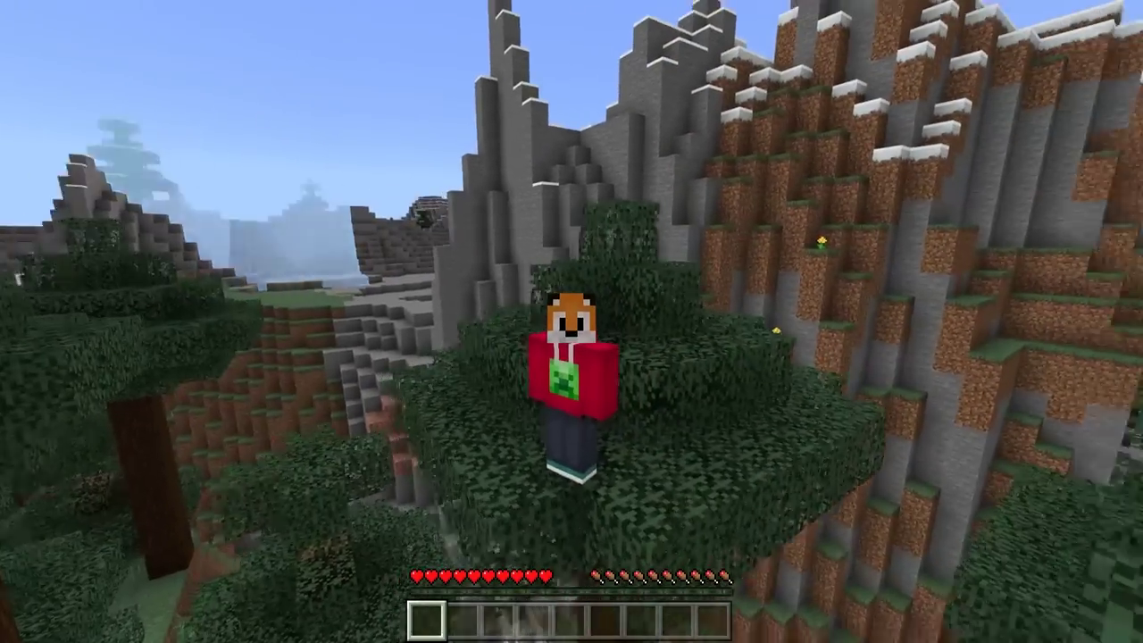
{"action": "key", "text": "Escape"}
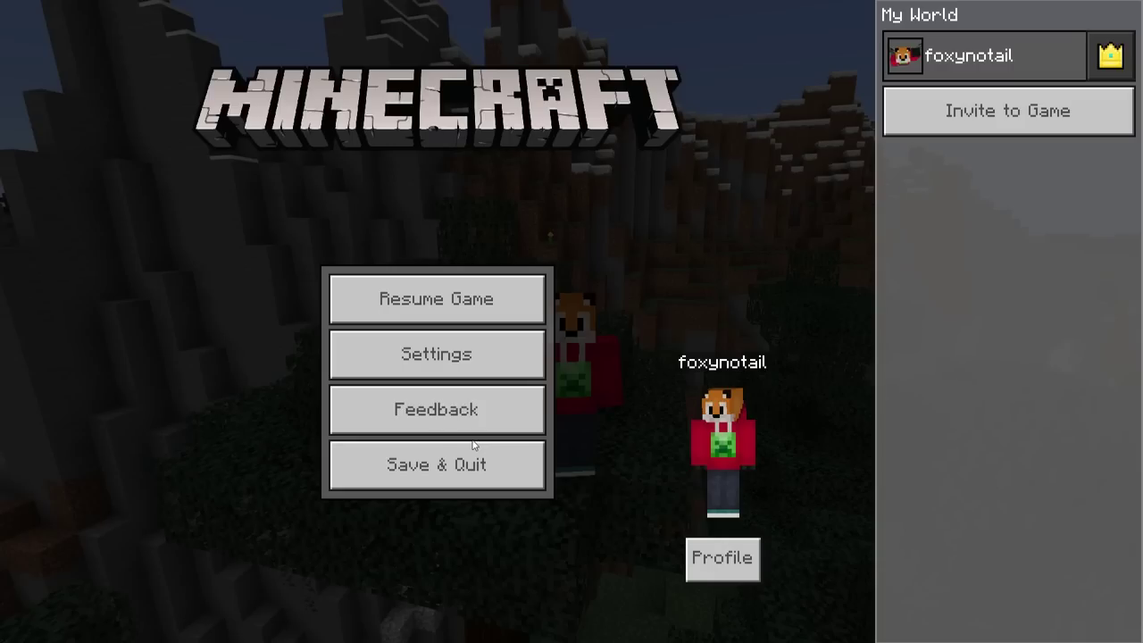
{"action": "left_click", "coordinate": [436, 464]}
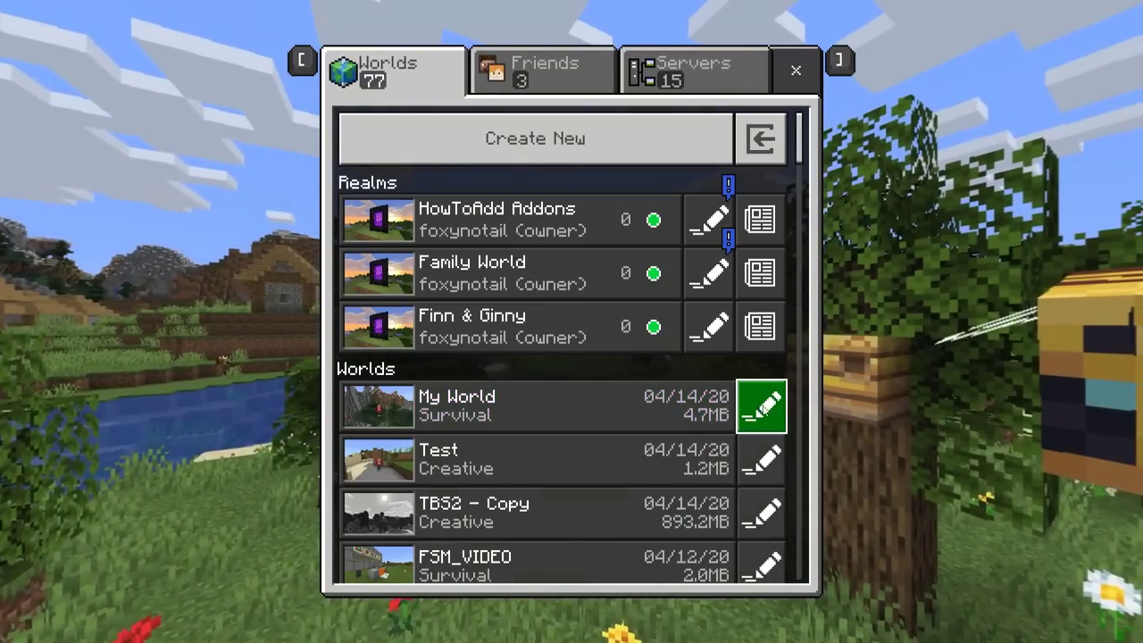
Enable Activate Cheats in My World's settings and start playing it
{"action": "left_click", "coordinate": [761, 407]}
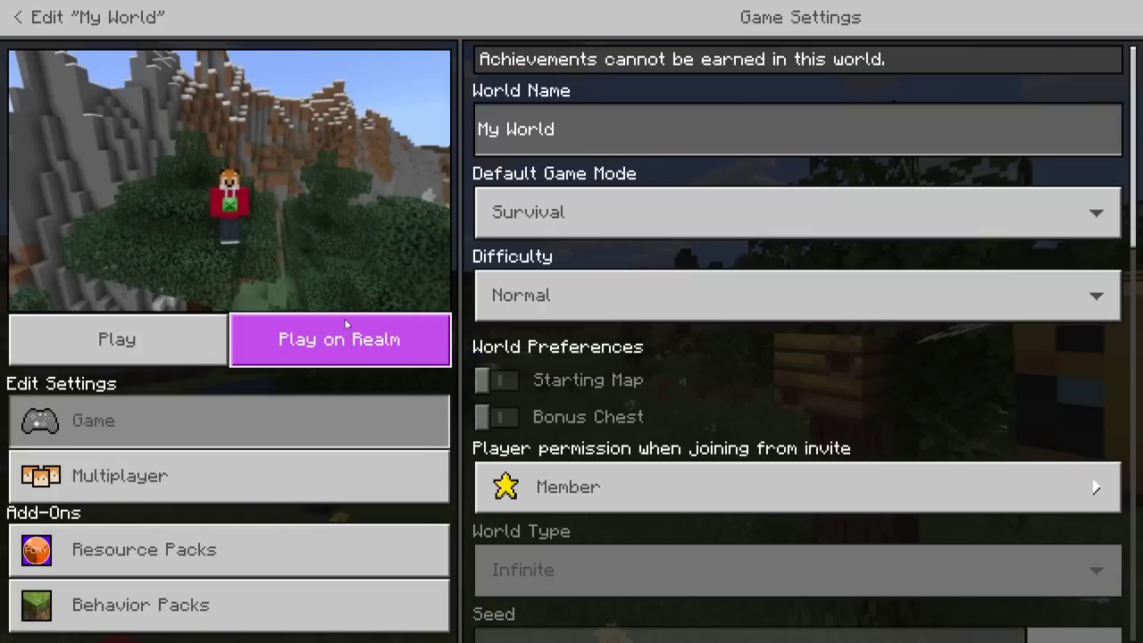
{"action": "scroll", "coordinate": [643, 375], "scroll_direction": "down", "scroll_amount": 15}
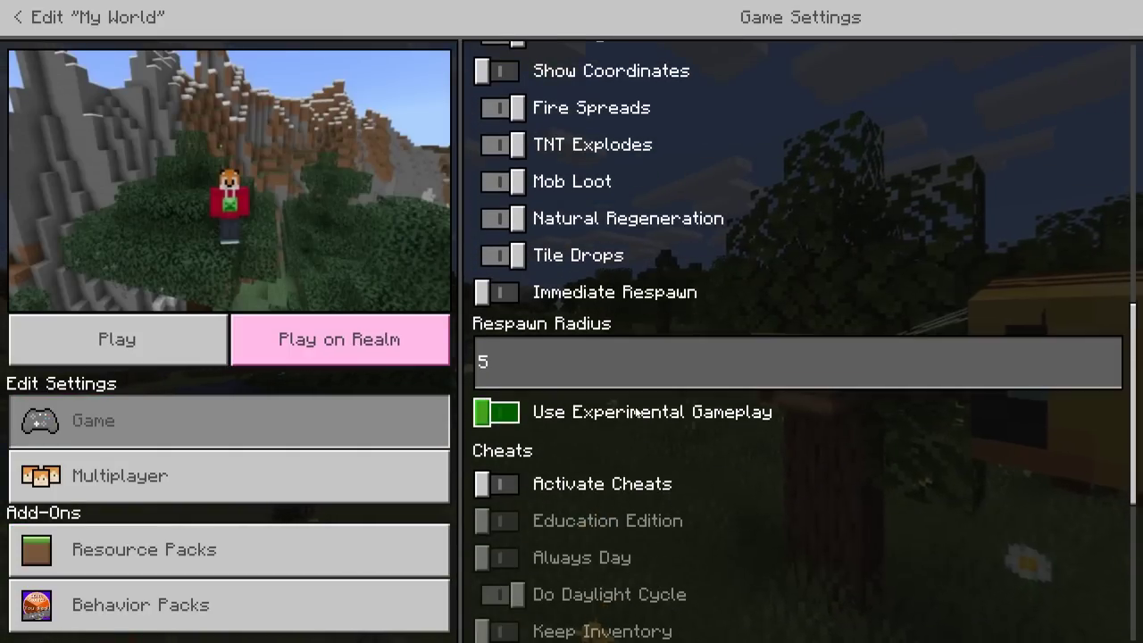
{"action": "left_click", "coordinate": [559, 313]}
{"action": "left_click", "coordinate": [116, 343]}
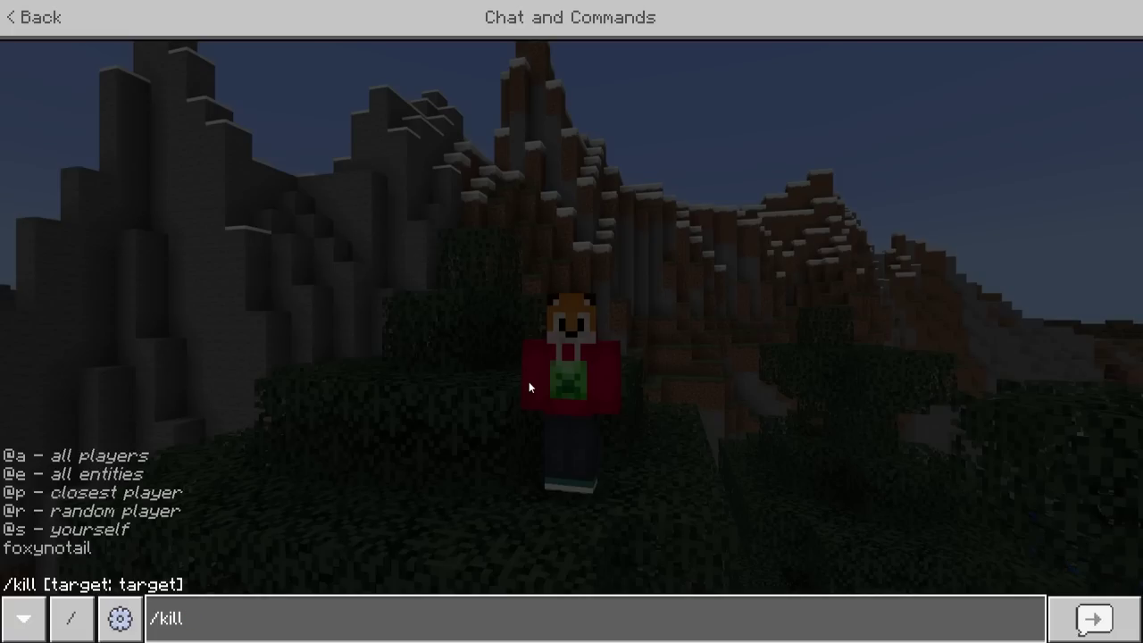
Kill the character with /kill @s, respawn, and resume play
{"action": "type", "text": "@s"}
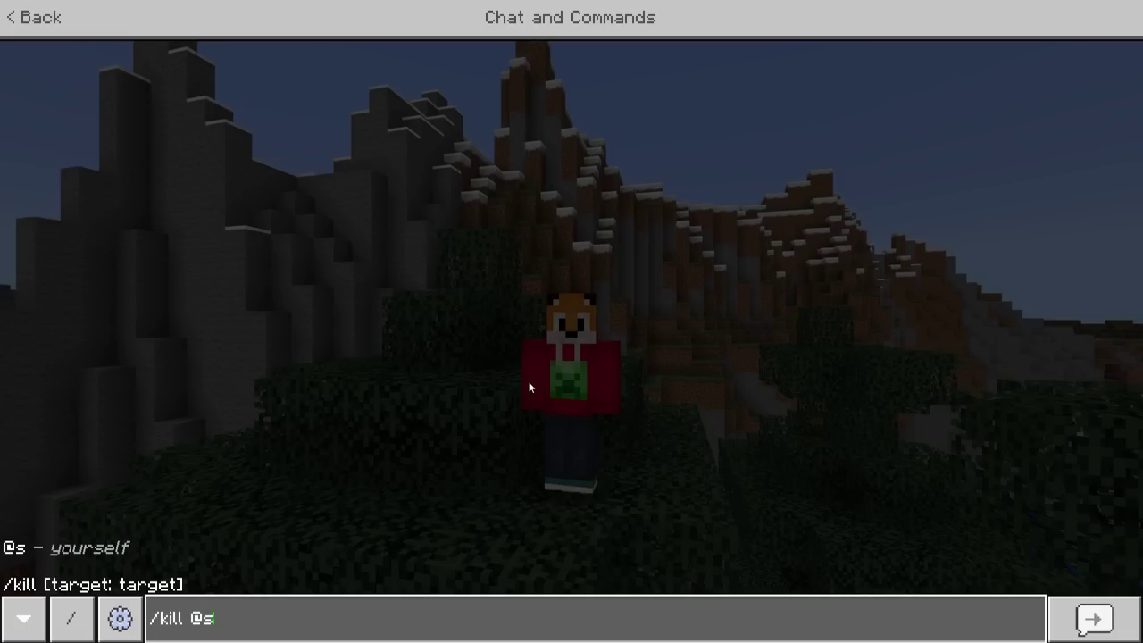
{"action": "key", "text": "Return"}
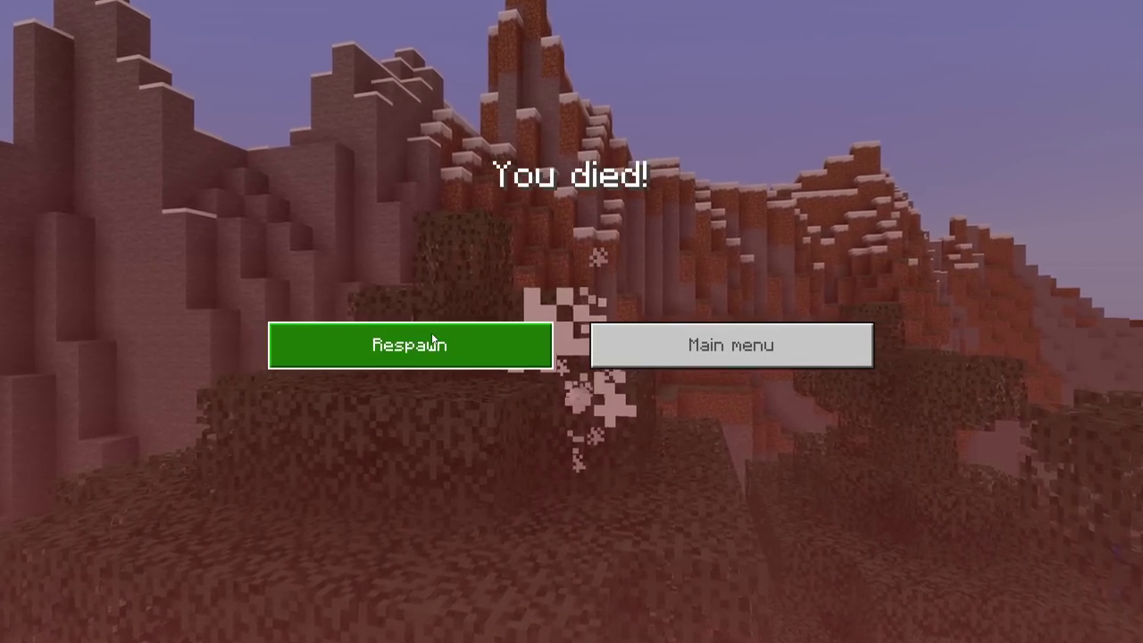
{"action": "left_click", "coordinate": [447, 346]}
{"action": "key", "text": "Escape"}
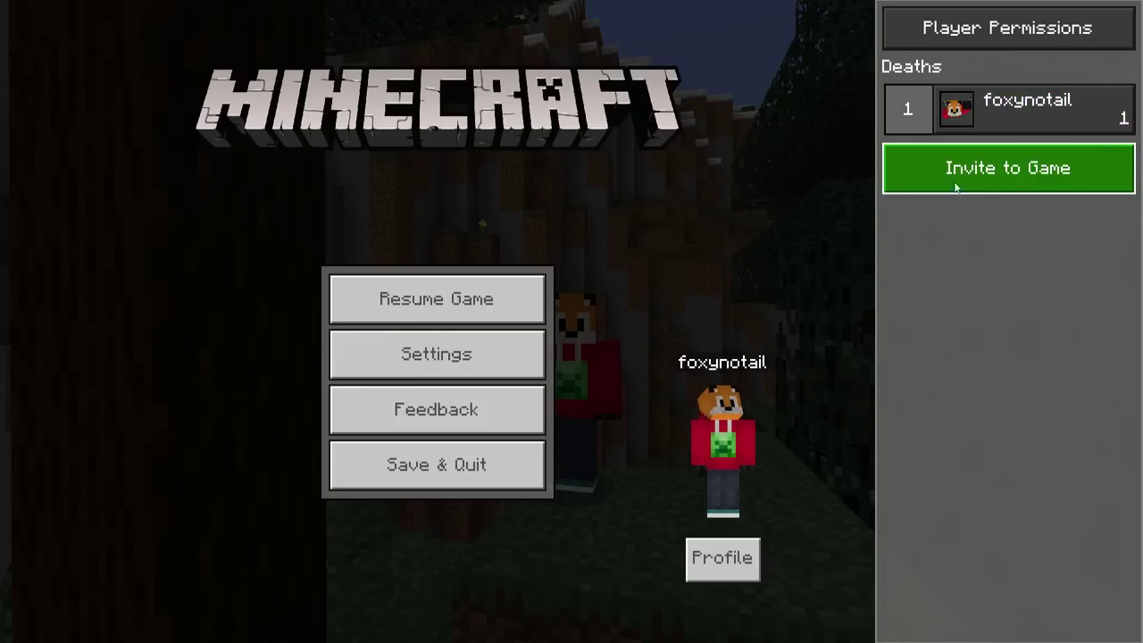
{"action": "key", "text": "Escape"}
Run /kill @s a second time, respawn, and resume play
{"action": "key", "text": "slash"}
{"action": "type", "text": "kill @s"}
{"action": "key", "text": "Return"}
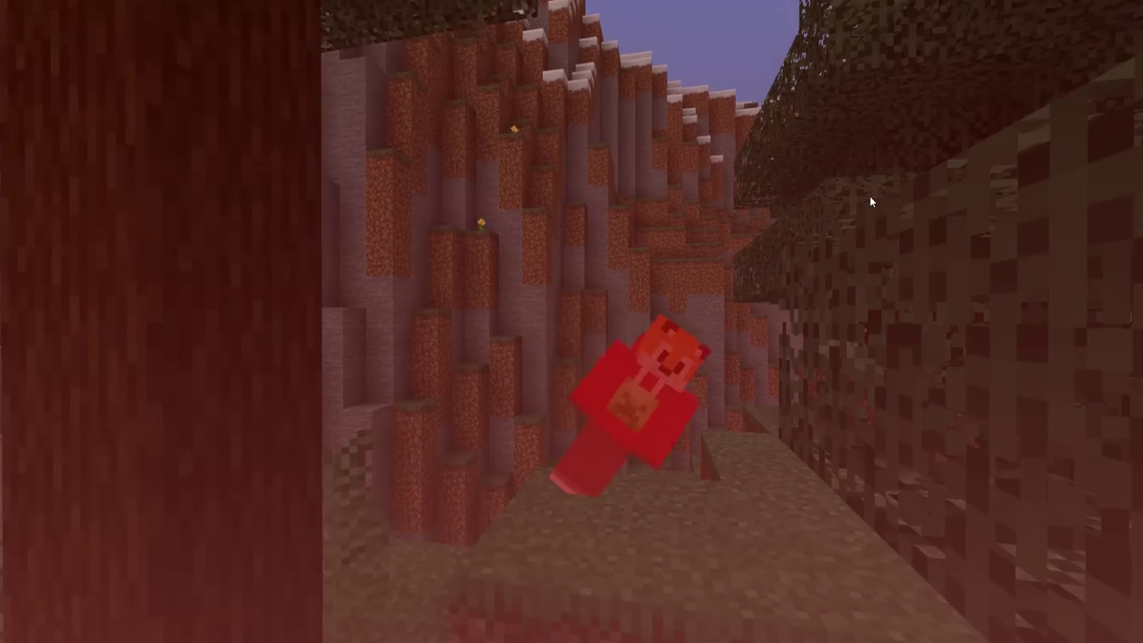
{"action": "left_click", "coordinate": [460, 346]}
{"action": "key", "text": "Escape"}
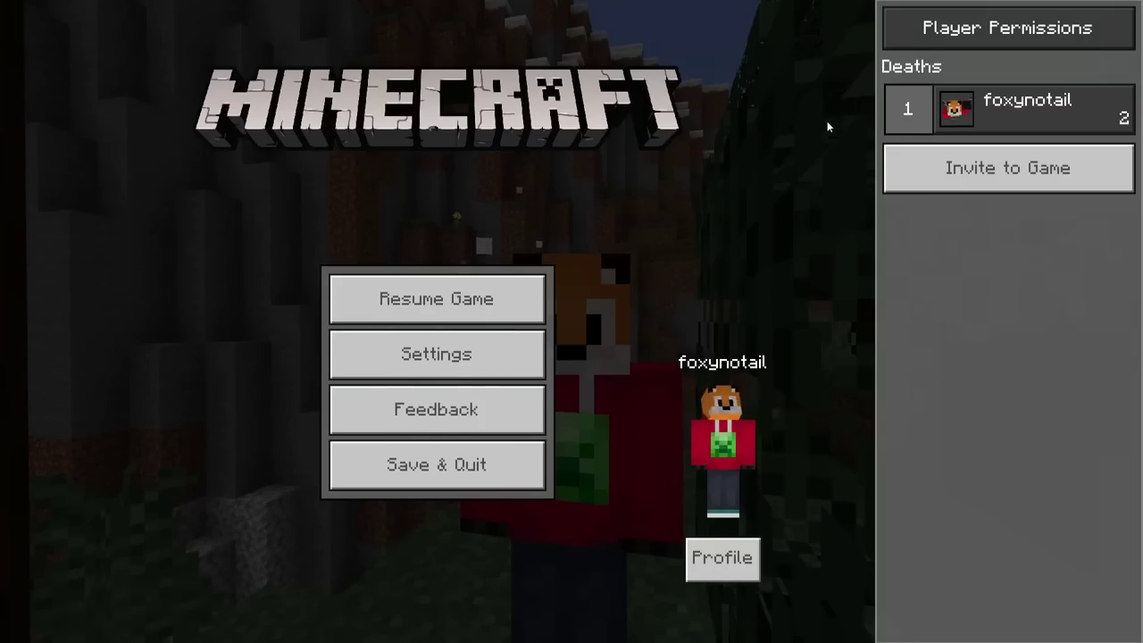
{"action": "left_click", "coordinate": [474, 320]}
Kill the character a third time with /kill @s, then pause the game
{"action": "key", "text": "slash"}
{"action": "type", "text": "kill @s"}
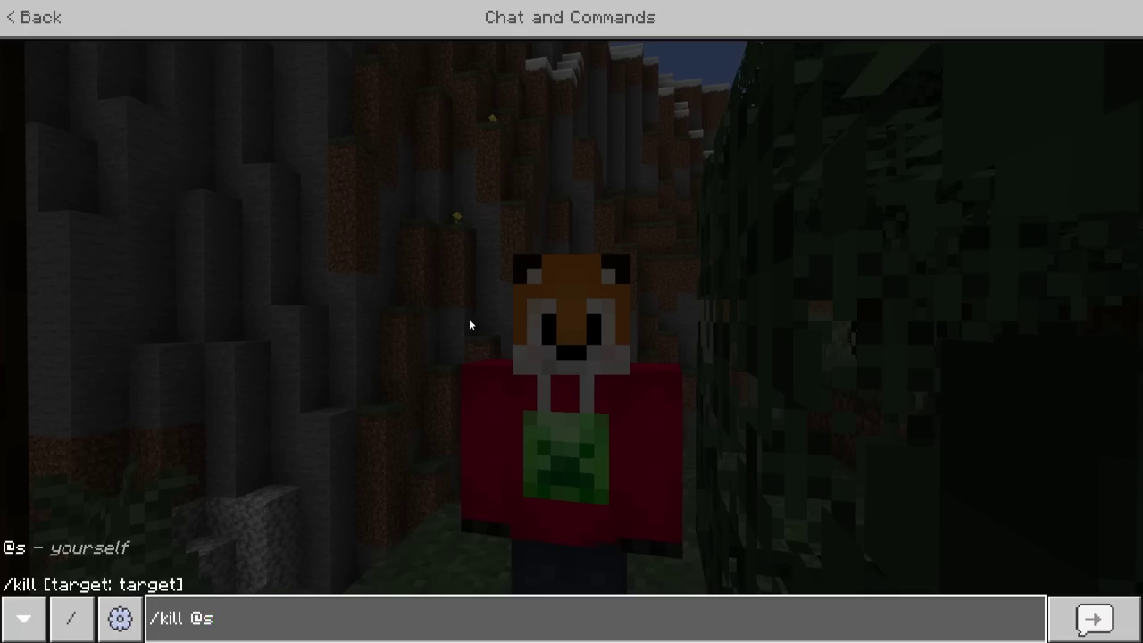
{"action": "key", "text": "Return"}
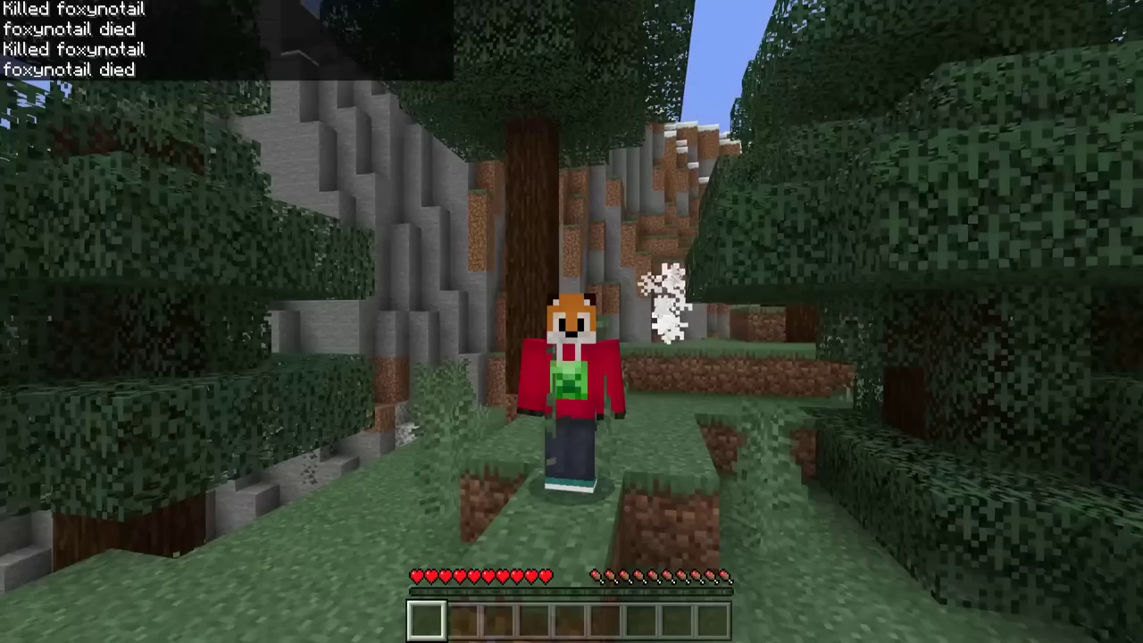
{"action": "key", "text": "Escape"}
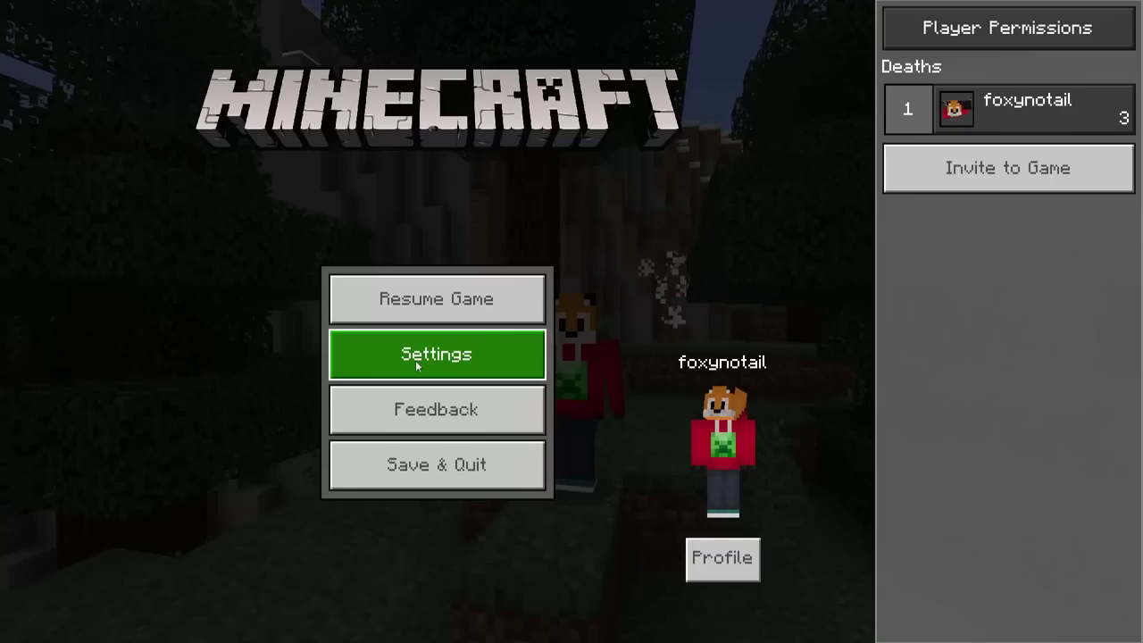
{"action": "left_click", "coordinate": [533, 319]}
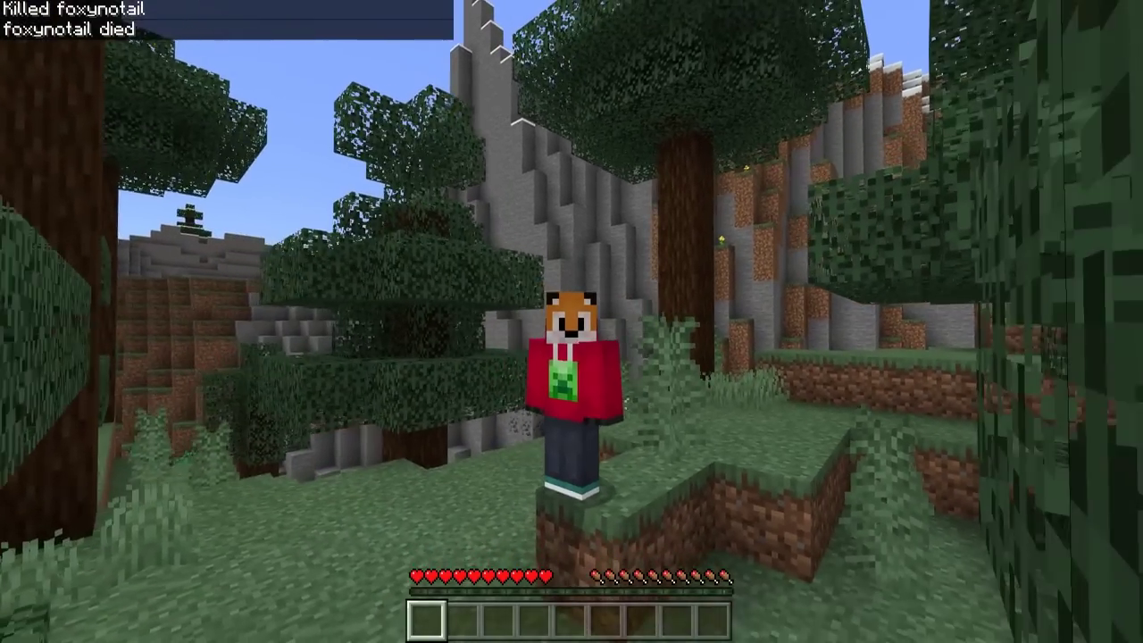
{"action": "key", "text": "Escape"}
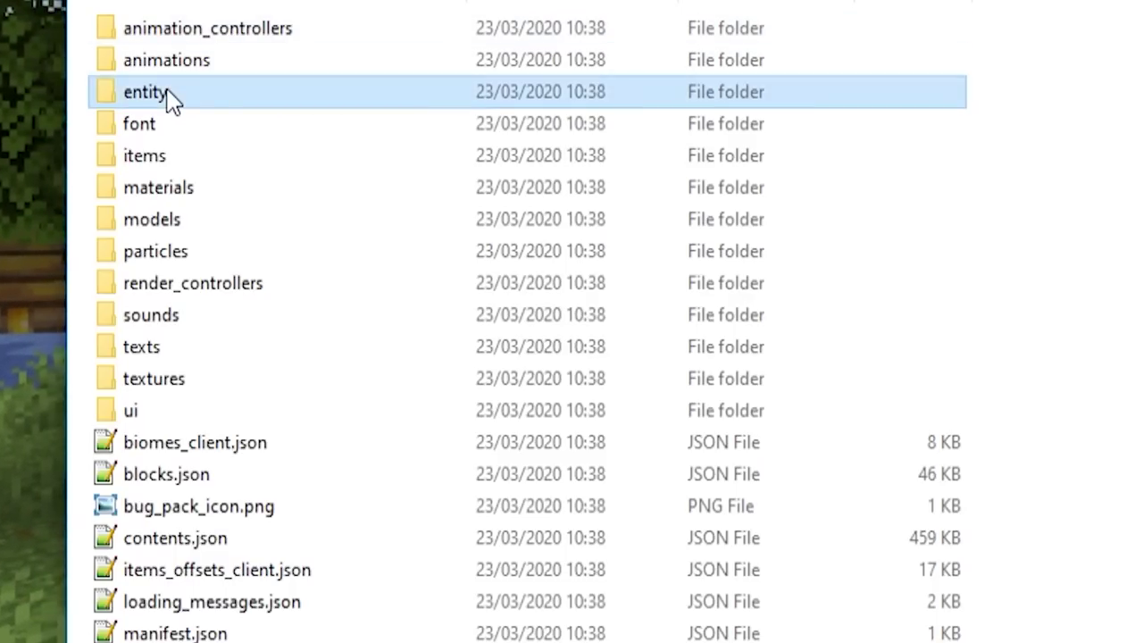
Peek into the pack's entity, animations and animation_controllers folders
{"action": "double_click", "coordinate": [170, 96]}
{"action": "key", "text": "alt+Left"}
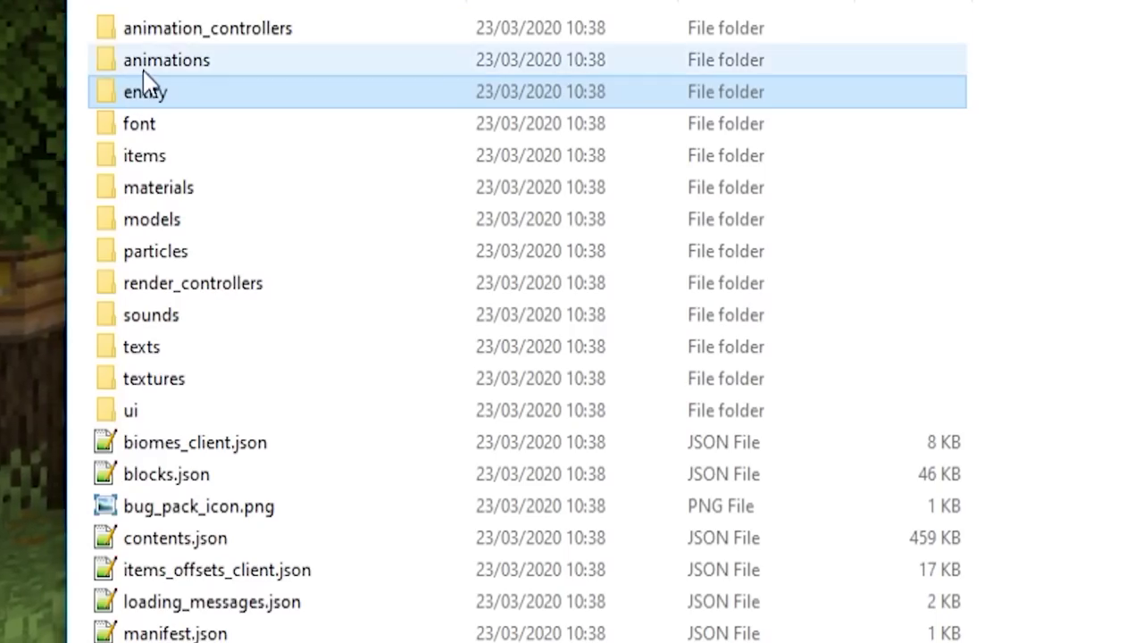
{"action": "double_click", "coordinate": [134, 56]}
{"action": "key", "text": "alt+Left"}
{"action": "double_click", "coordinate": [148, 33]}
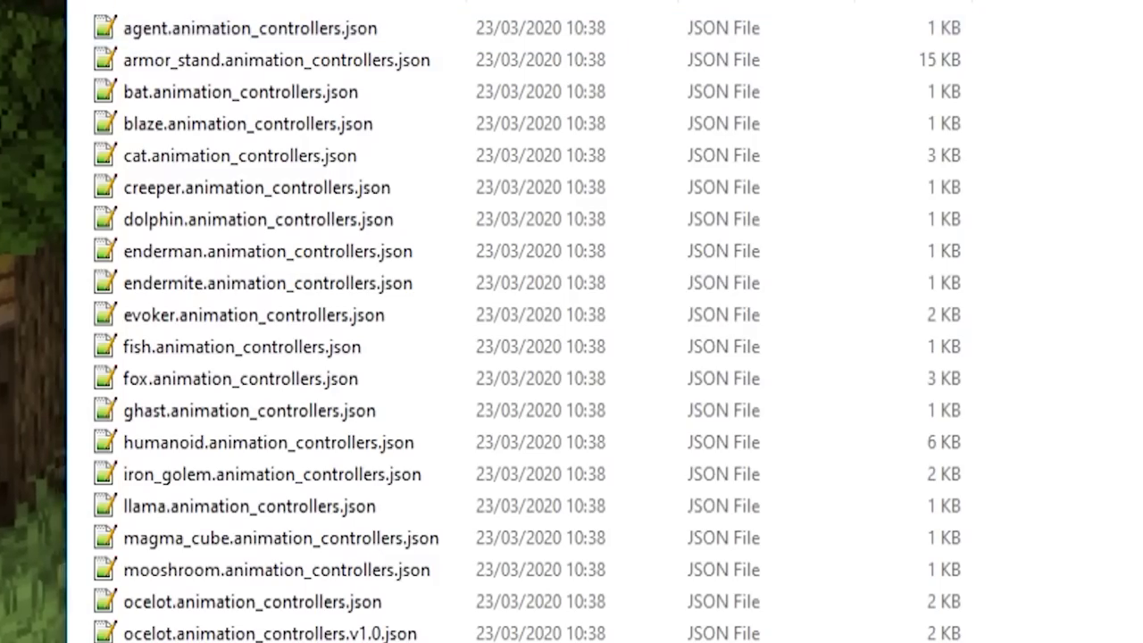
{"action": "key", "text": "alt+Left"}
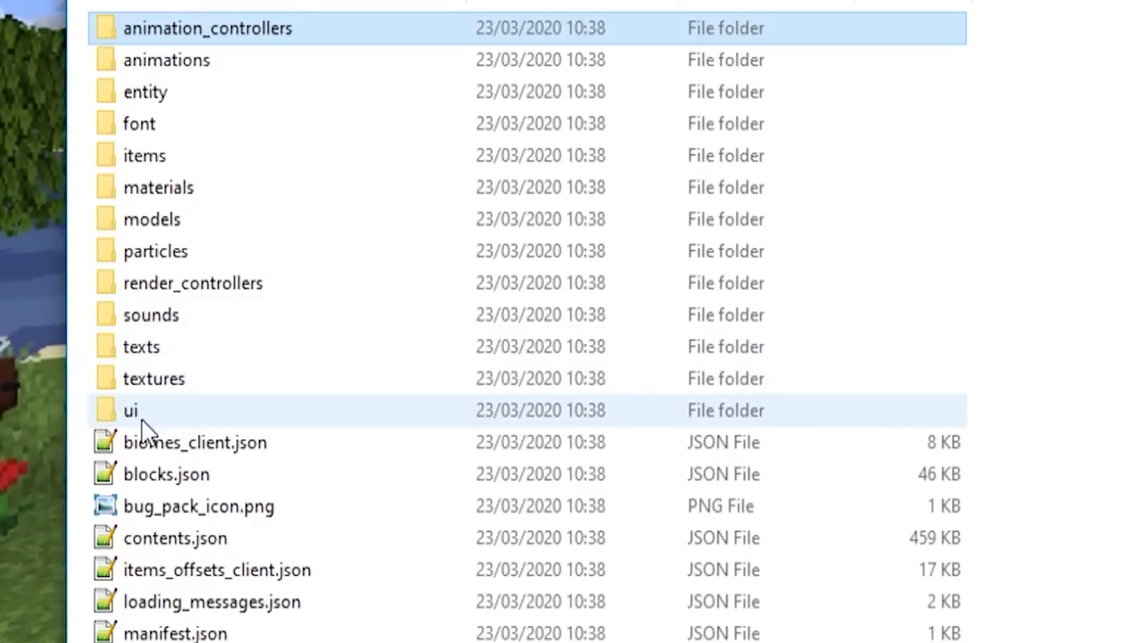
Browse the textures folder's environment, entity and blocks subfolders
{"action": "double_click", "coordinate": [154, 381]}
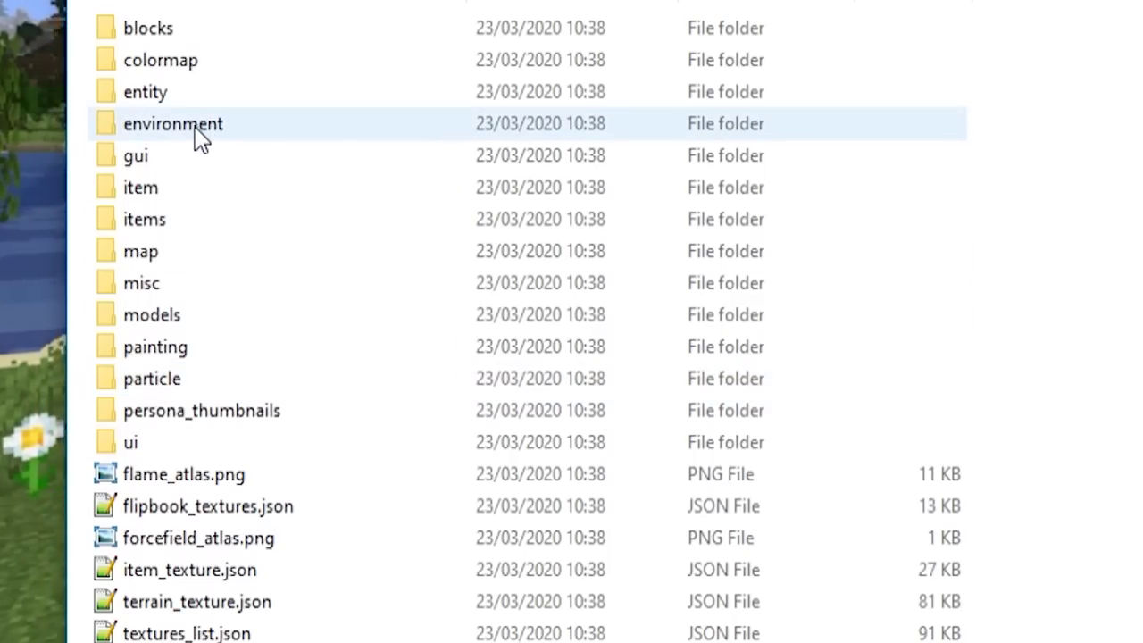
{"action": "double_click", "coordinate": [190, 125]}
{"action": "key", "text": "alt+Left"}
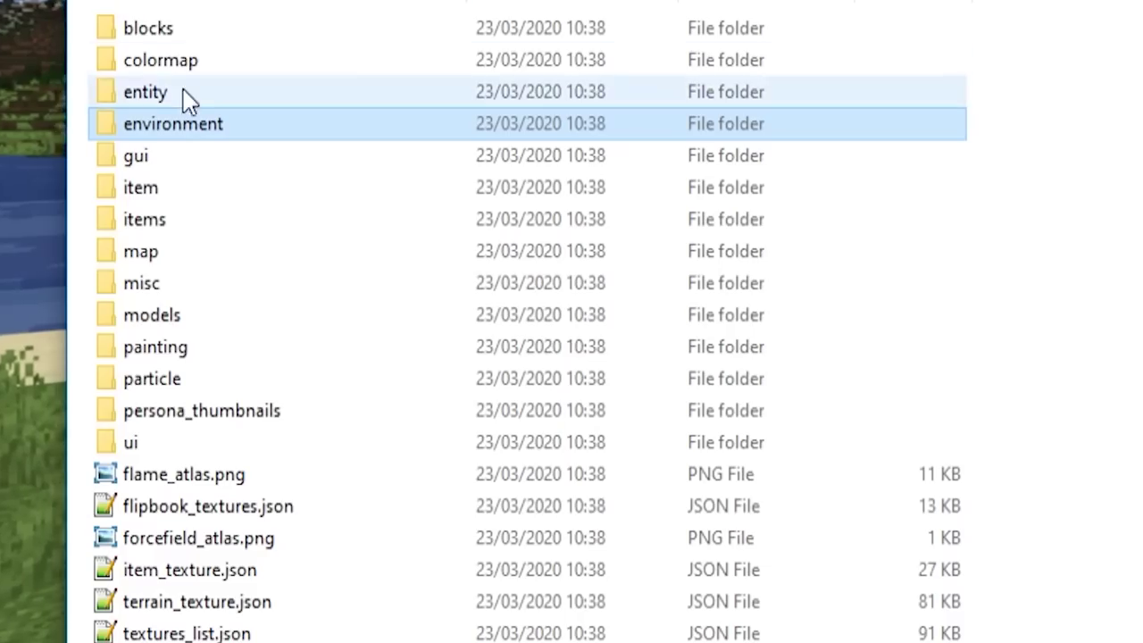
{"action": "double_click", "coordinate": [148, 92]}
{"action": "key", "text": "alt+Left"}
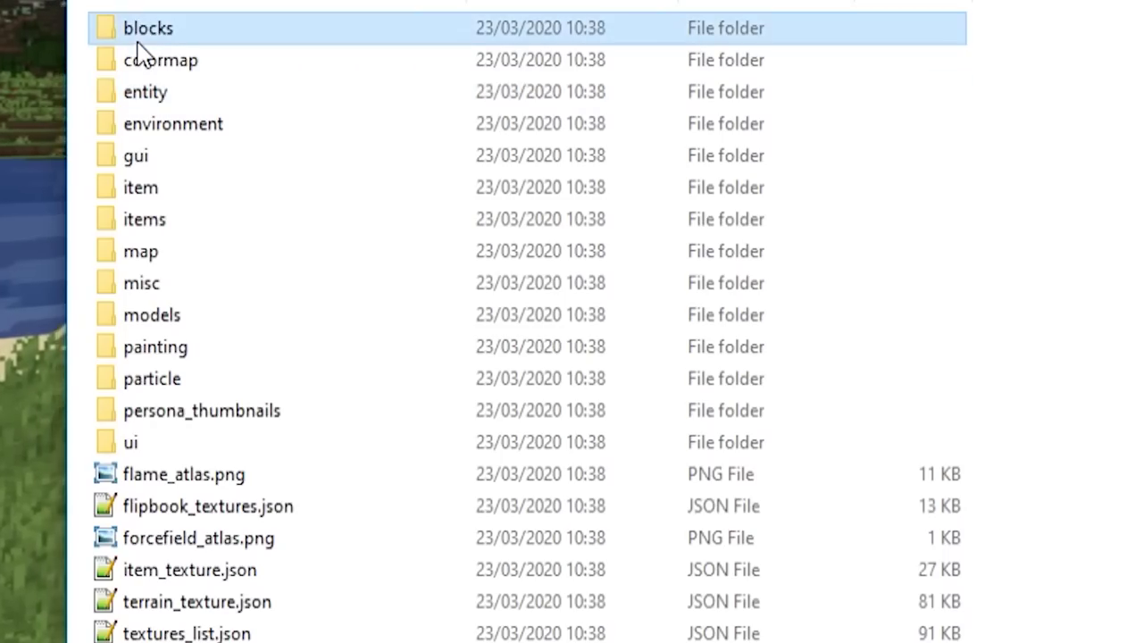
{"action": "double_click", "coordinate": [135, 43]}
{"action": "key", "text": "alt+Left"}
{"action": "key", "text": "alt+Left"}
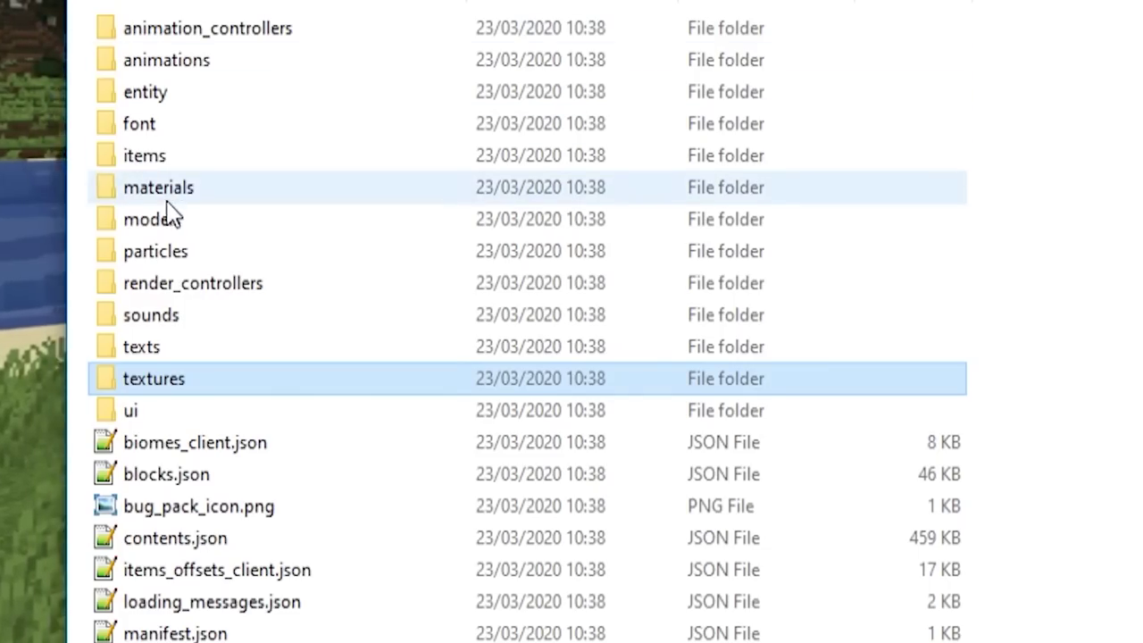
Check sounds/armor, open texts/en_GB.lang, then open the entity folder
{"action": "double_click", "coordinate": [135, 318]}
{"action": "double_click", "coordinate": [169, 72]}
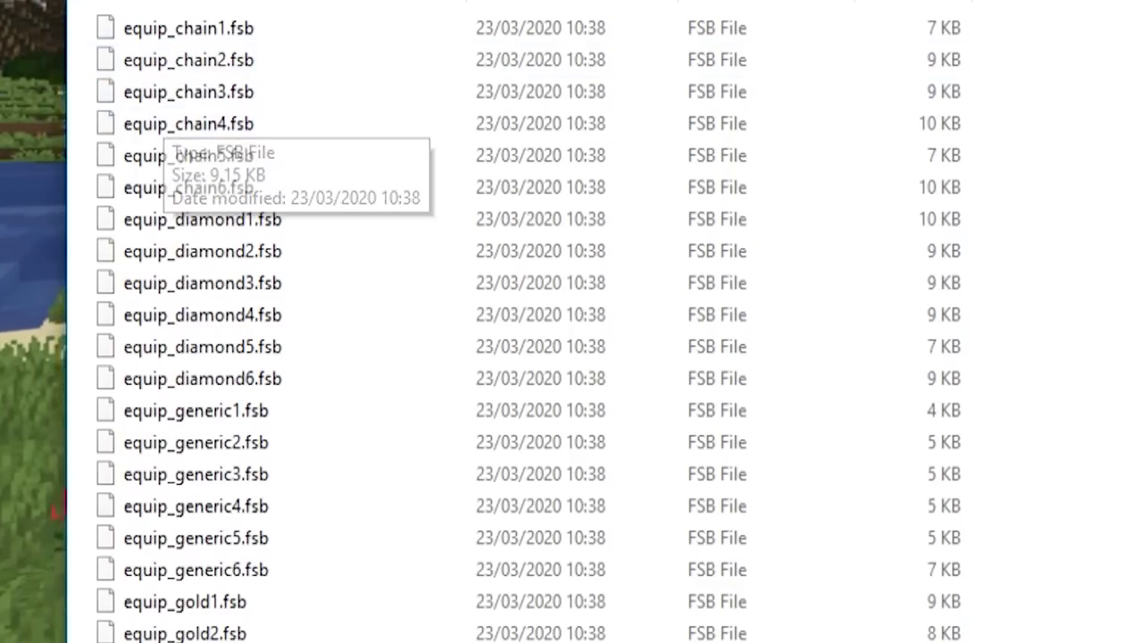
{"action": "key", "text": "alt+Left"}
{"action": "key", "text": "alt+Left"}
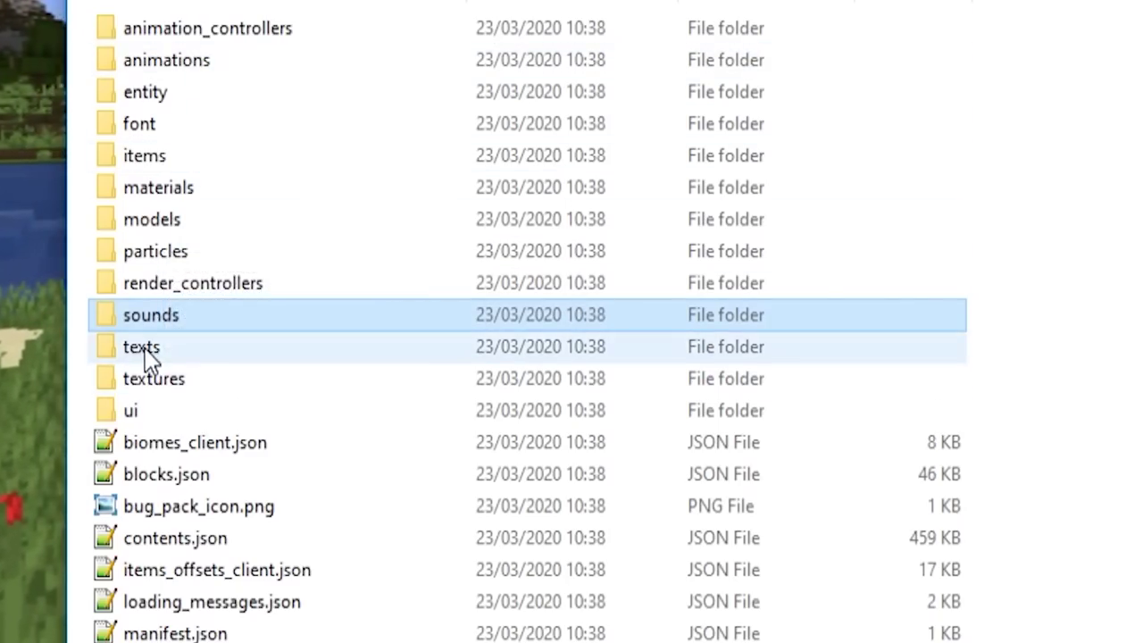
{"action": "double_click", "coordinate": [145, 350]}
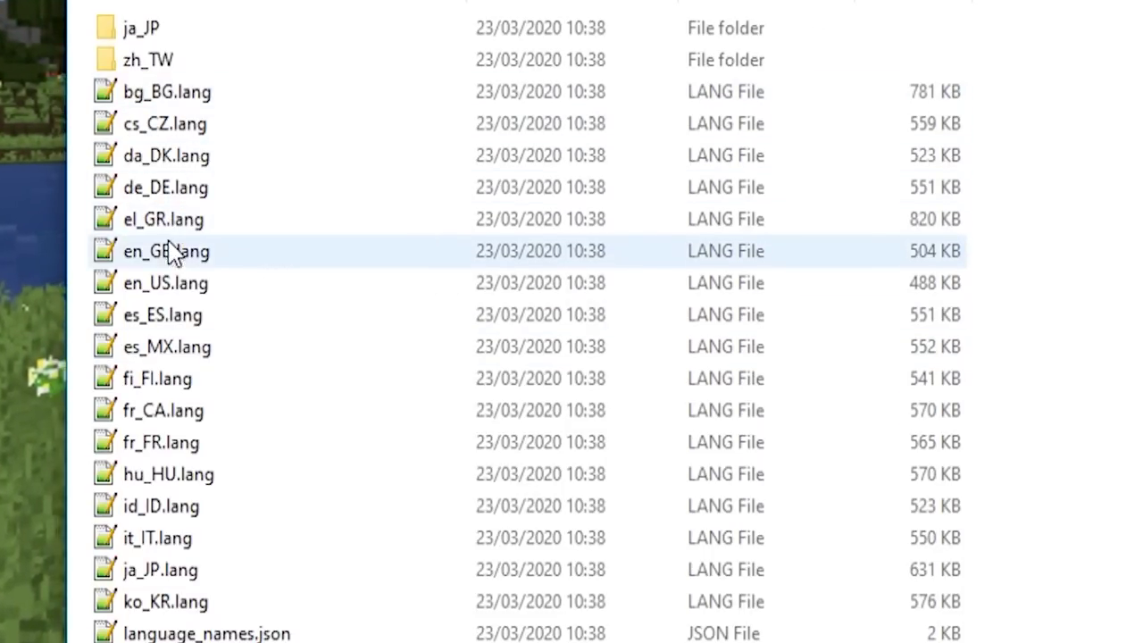
{"action": "double_click", "coordinate": [170, 254]}
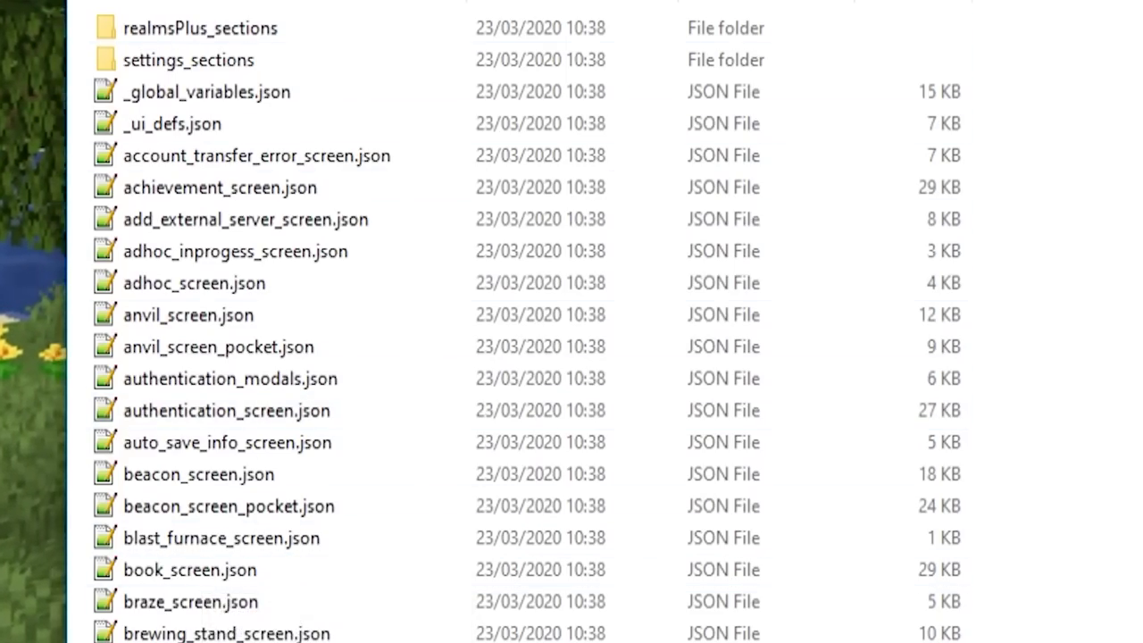
{"action": "key", "text": "alt+Left"}
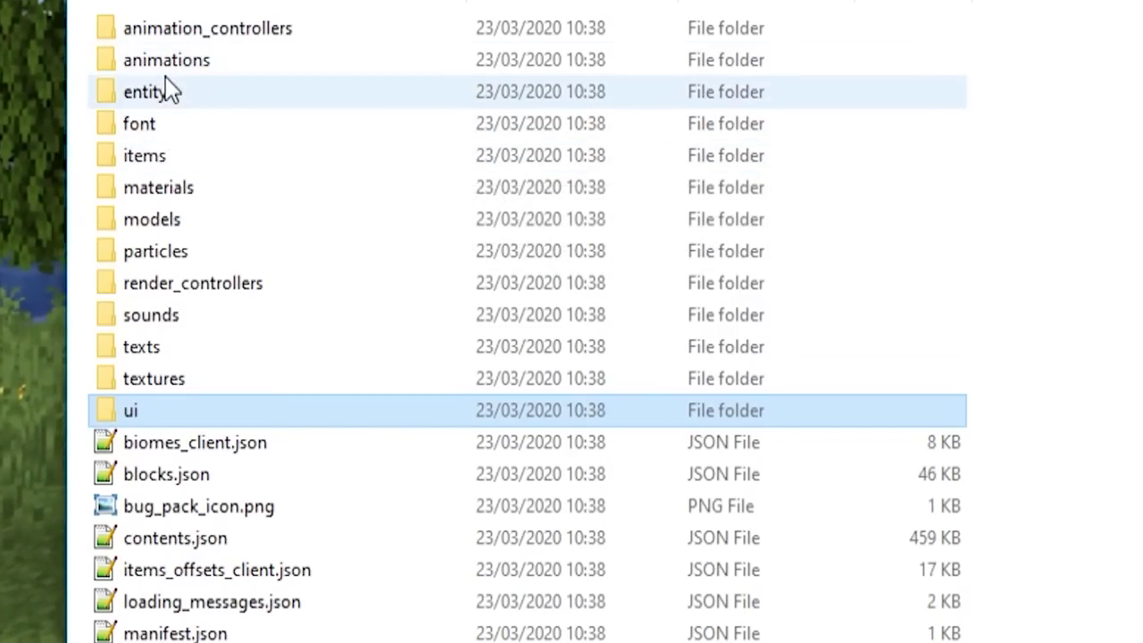
{"action": "double_click", "coordinate": [167, 91]}
Open bat.entity.json in Notepad++ and select its resting and flying animation lines 17–18
{"action": "double_click", "coordinate": [207, 170]}
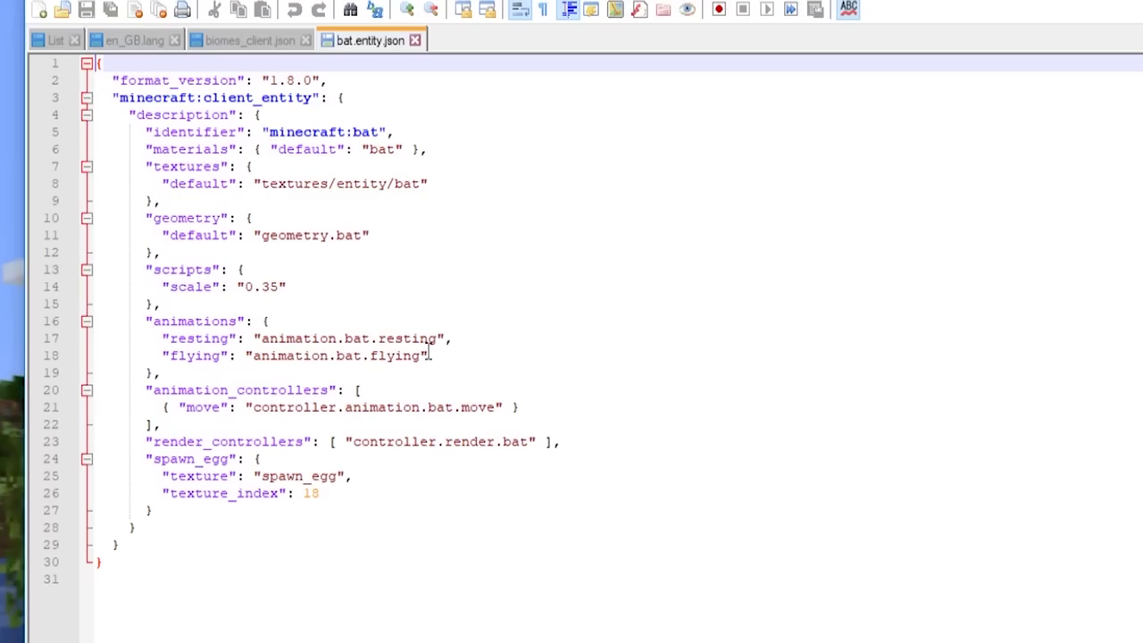
{"action": "left_click_drag", "start_coordinate": [267, 150], "coordinate": [161, 201]}
{"action": "left_click_drag", "start_coordinate": [449, 364], "coordinate": [176, 337]}
{"action": "left_click_drag", "start_coordinate": [289, 344], "coordinate": [469, 370]}
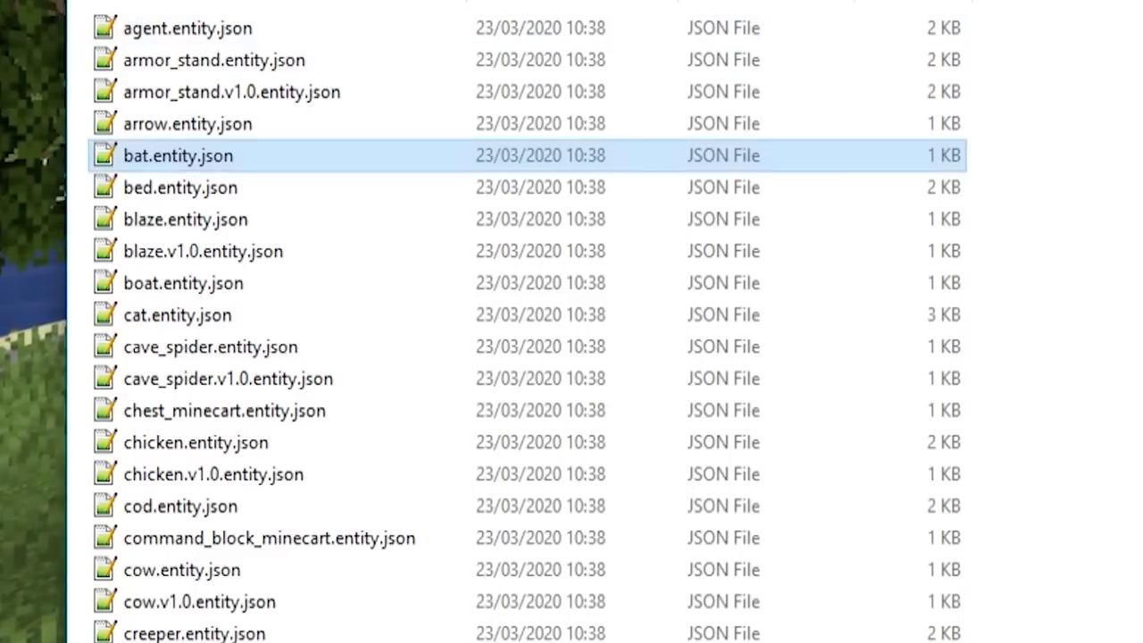
Open donkey.json from the behavior pack's entities folder in Notepad++
{"action": "key", "text": "BackSpace"}
{"action": "scroll", "coordinate": [396, 204], "scroll_direction": "down", "scroll_amount": 1}
{"action": "scroll", "coordinate": [396, 205], "scroll_direction": "up", "scroll_amount": 1}
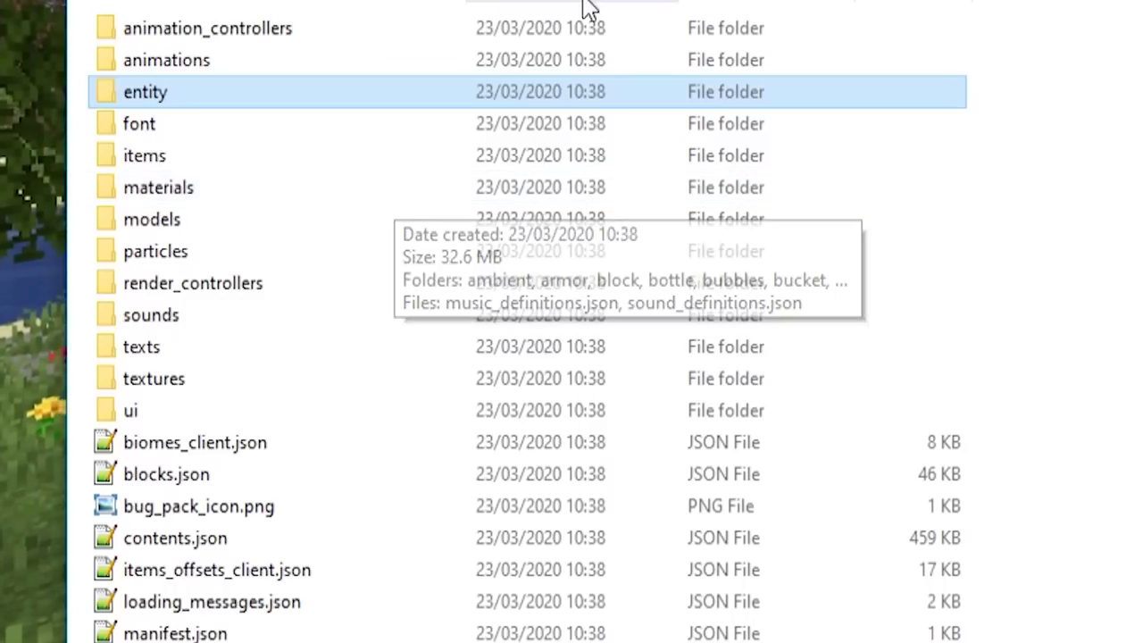
{"action": "double_click", "coordinate": [145, 93]}
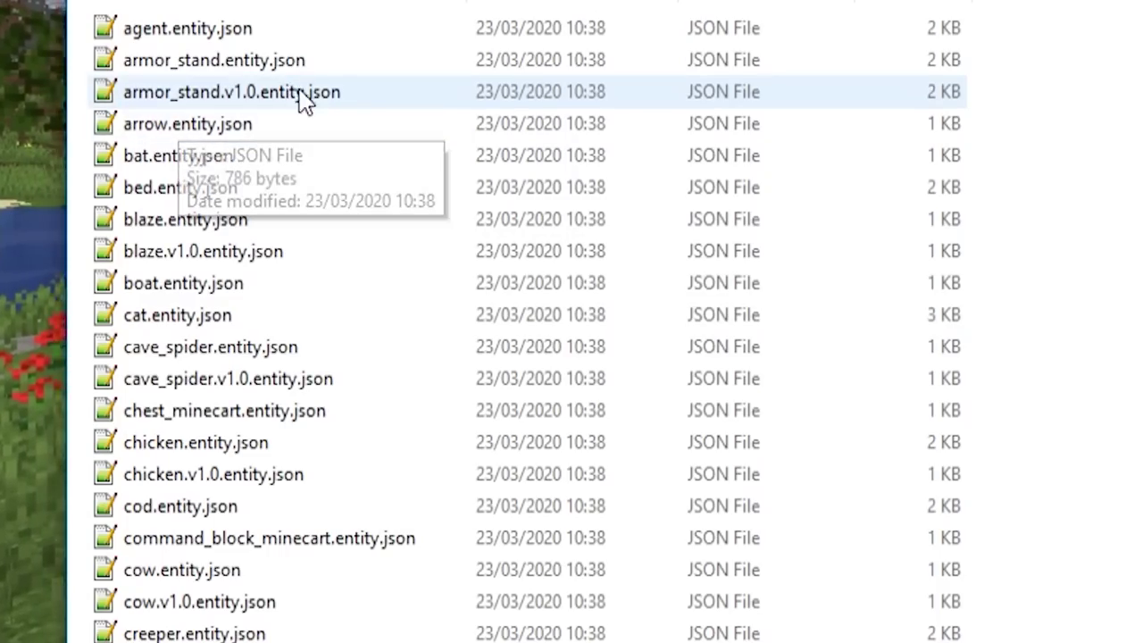
{"action": "key", "text": "BackSpace"}
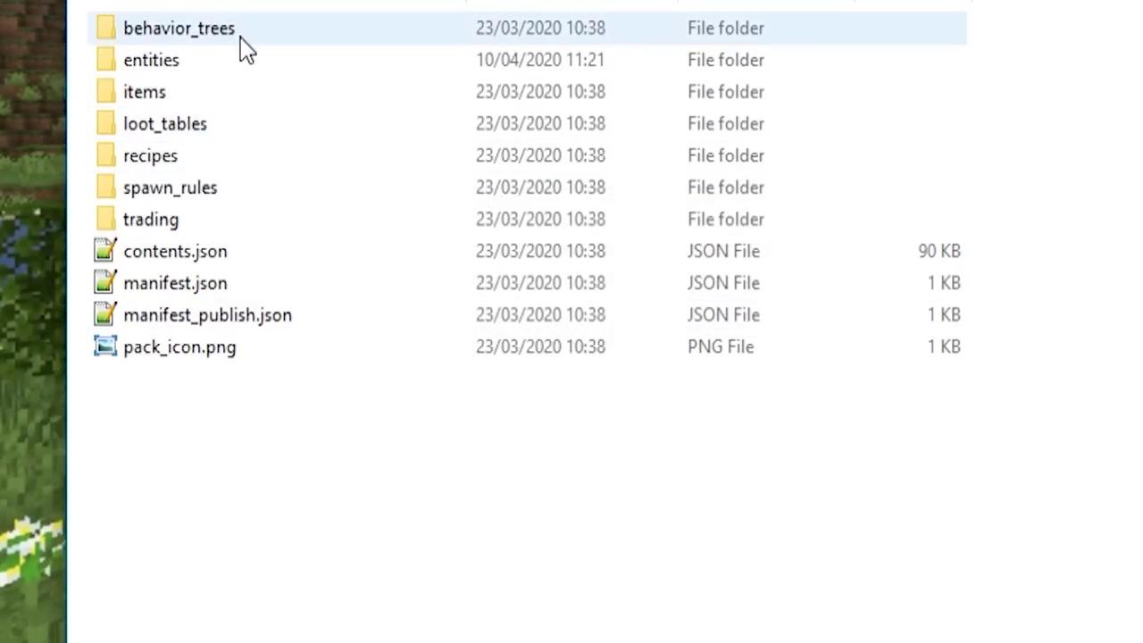
{"action": "double_click", "coordinate": [178, 67]}
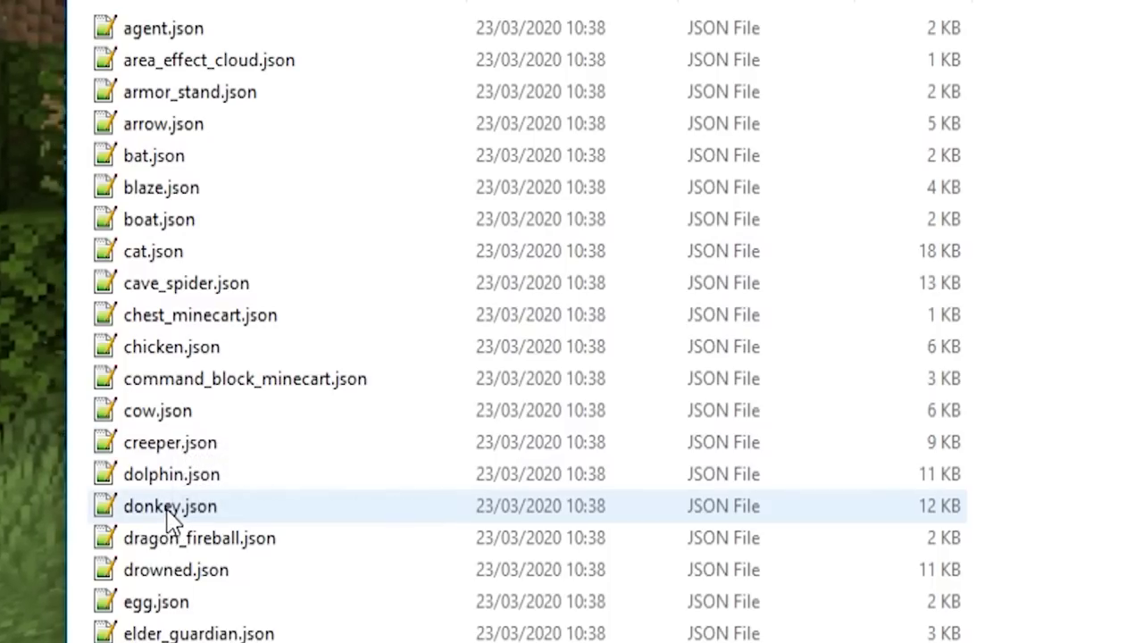
{"action": "left_click", "coordinate": [102, 511]}
{"action": "key", "text": "Return"}
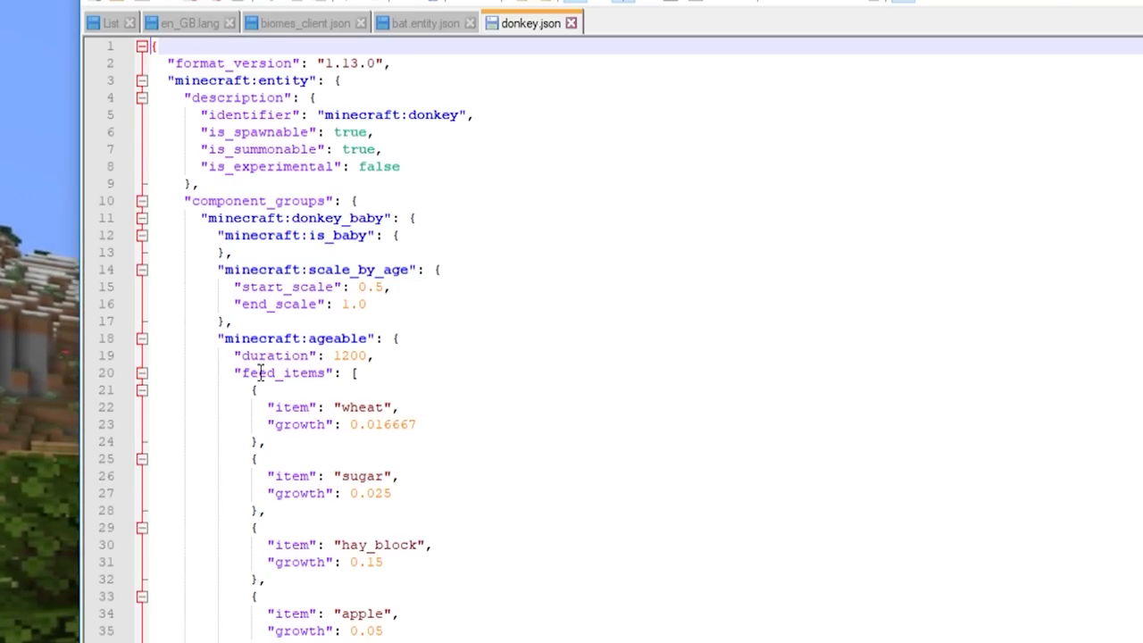
{"action": "left_click_drag", "start_coordinate": [209, 339], "coordinate": [362, 338]}
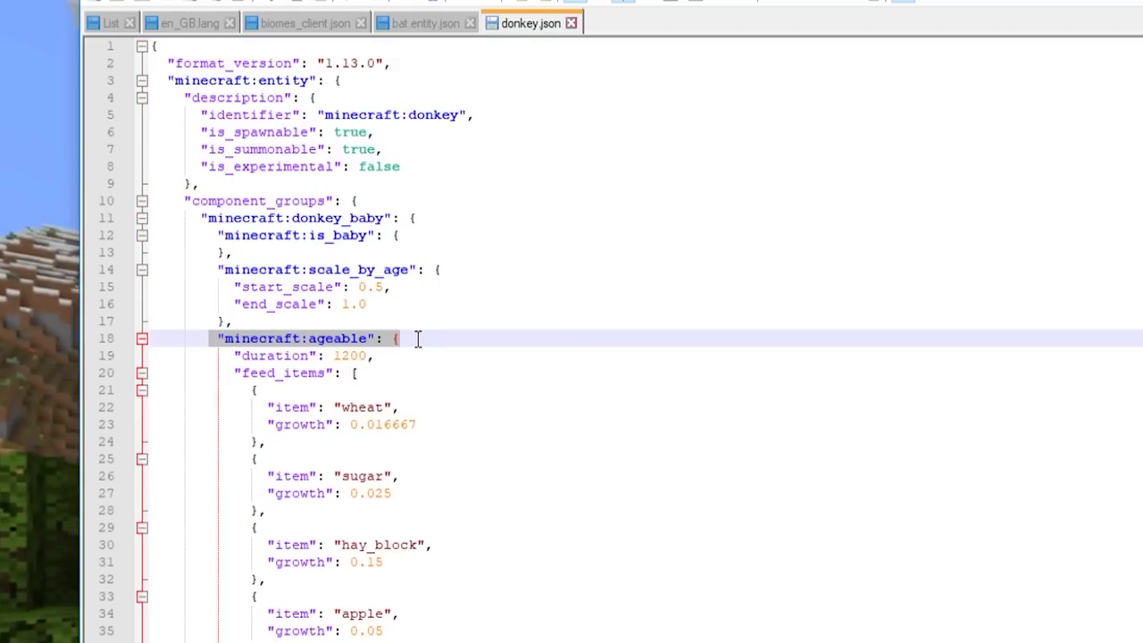
{"action": "left_click", "coordinate": [360, 406]}
{"action": "left_click", "coordinate": [374, 477]}
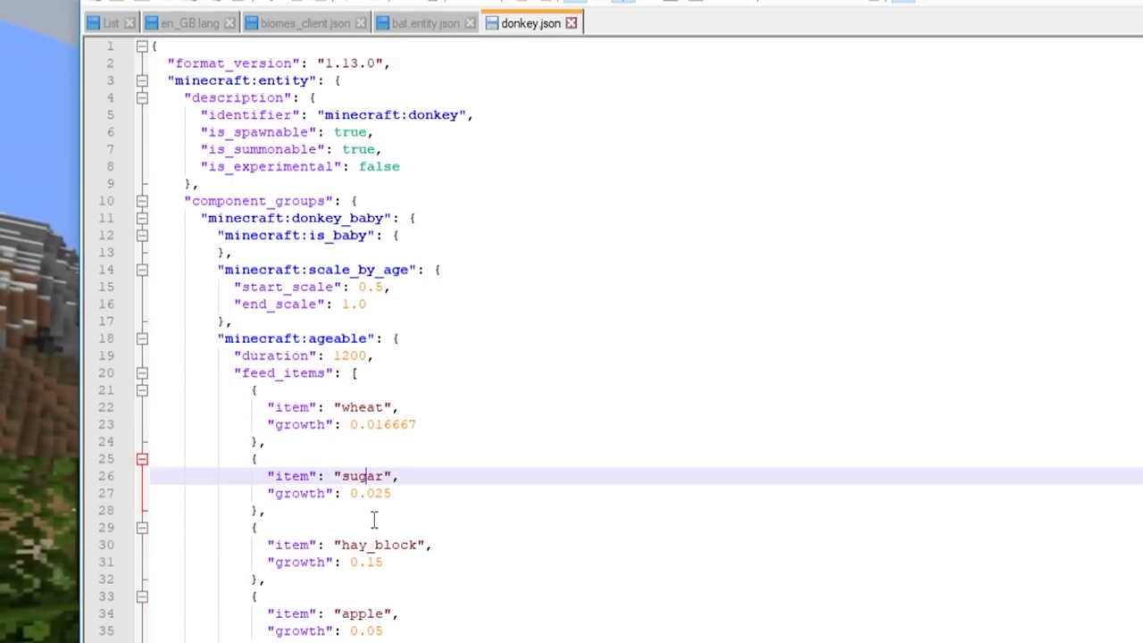
{"action": "left_click", "coordinate": [374, 547]}
{"action": "left_click", "coordinate": [367, 616]}
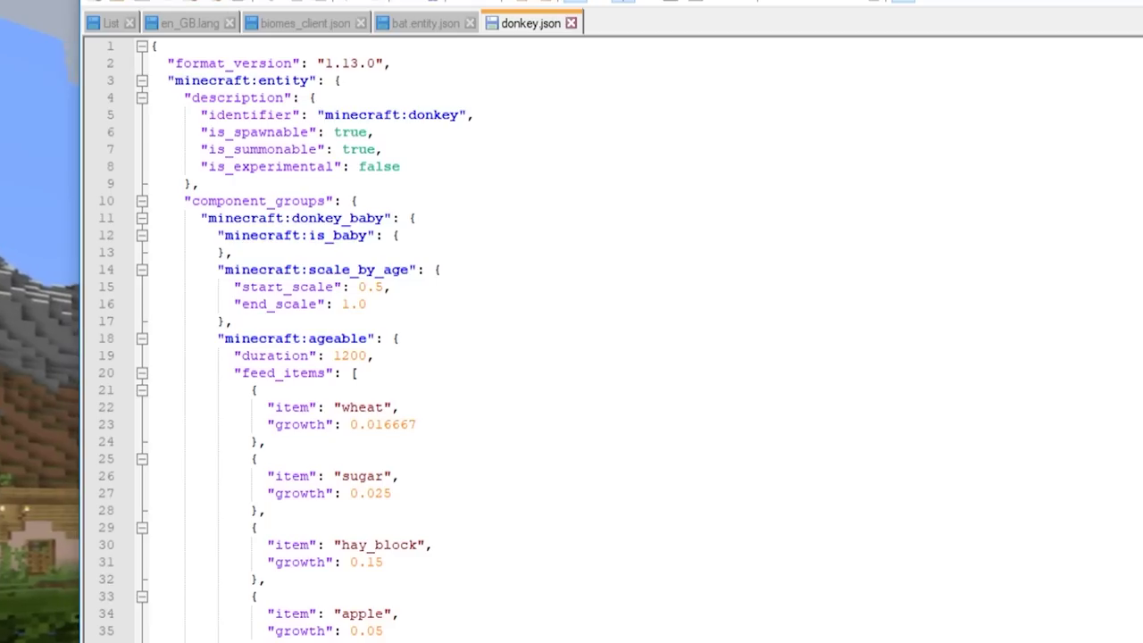
{"action": "scroll", "coordinate": [454, 545], "scroll_direction": "down", "scroll_amount": 17}
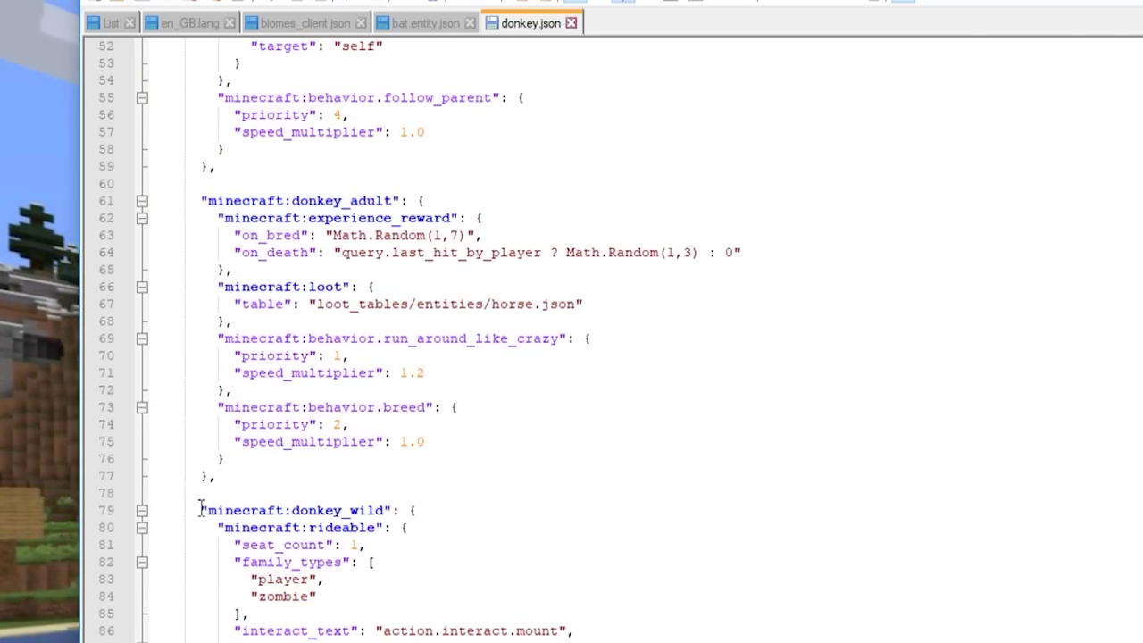
{"action": "left_click_drag", "start_coordinate": [223, 533], "coordinate": [430, 538]}
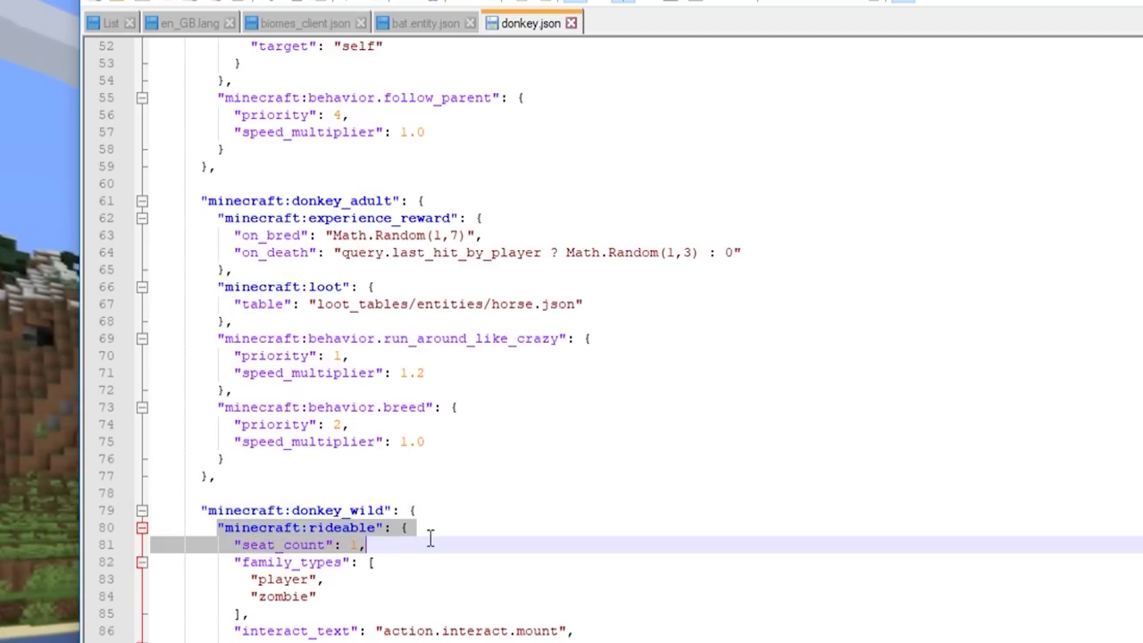
{"action": "scroll", "coordinate": [437, 544], "scroll_direction": "down", "scroll_amount": 20}
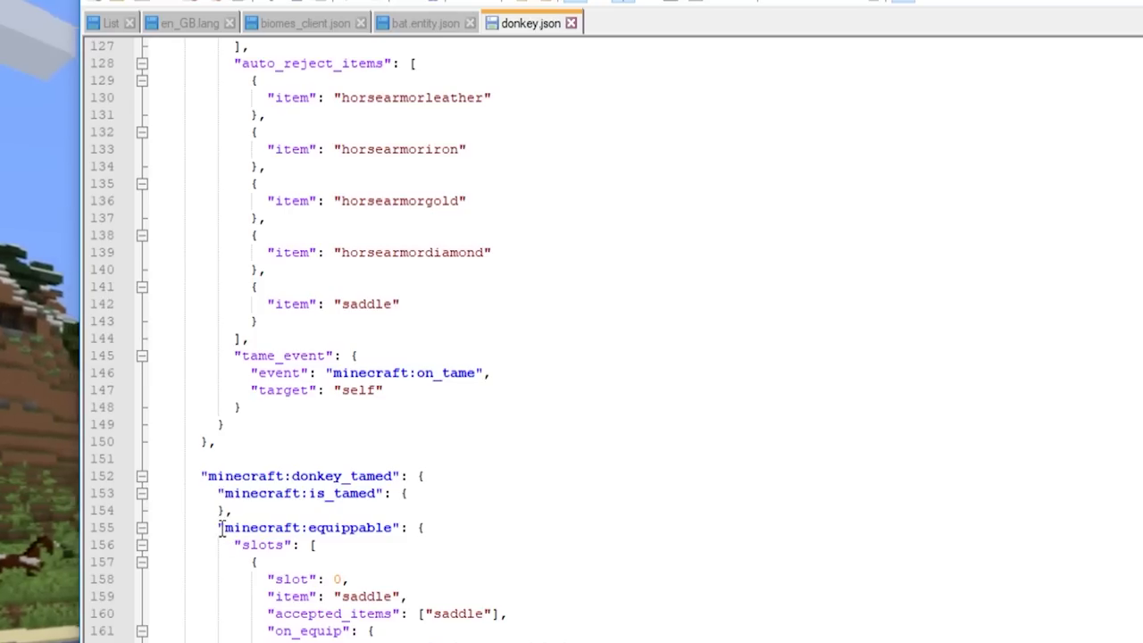
{"action": "left_click", "coordinate": [426, 615]}
{"action": "scroll", "coordinate": [433, 612], "scroll_direction": "down", "scroll_amount": 11}
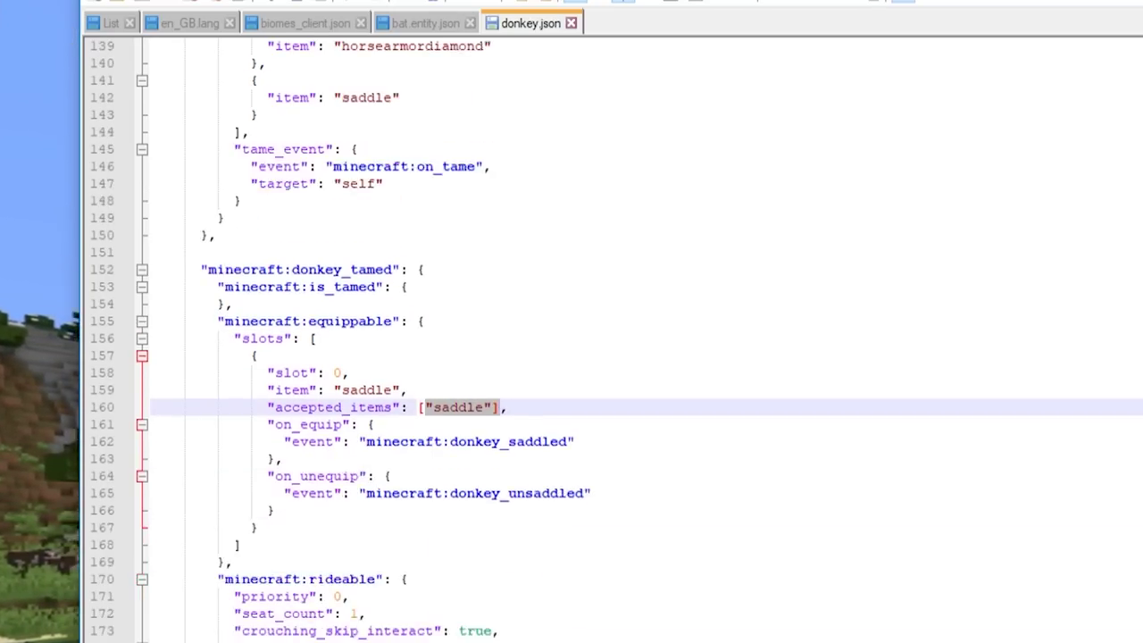
{"action": "scroll", "coordinate": [433, 613], "scroll_direction": "down", "scroll_amount": 10}
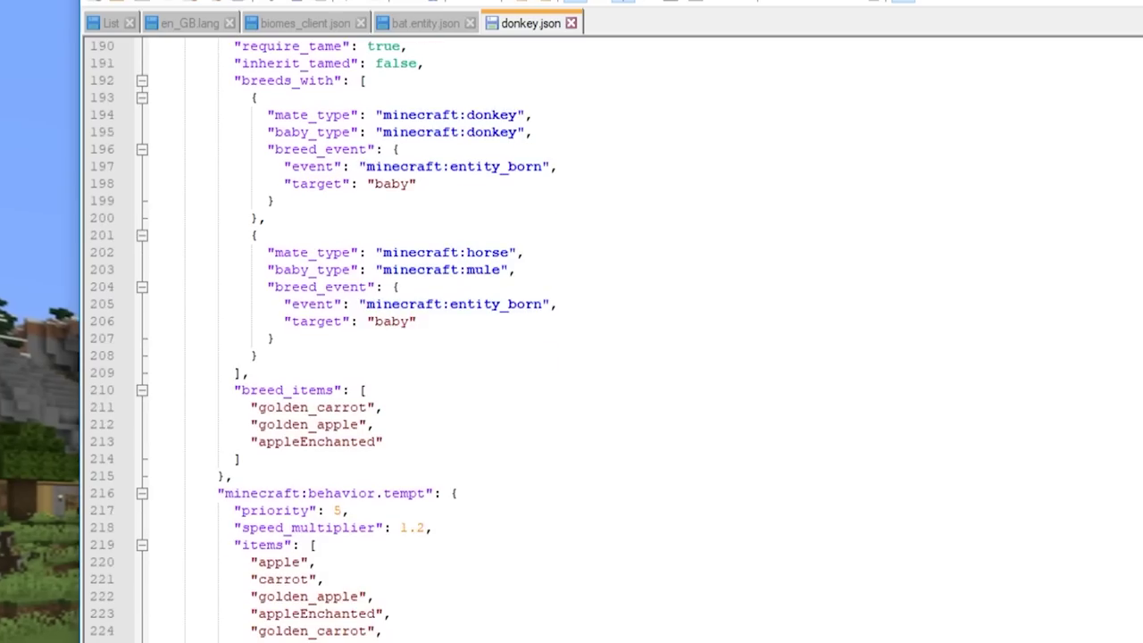
{"action": "scroll", "coordinate": [348, 89], "scroll_direction": "up", "scroll_amount": 13}
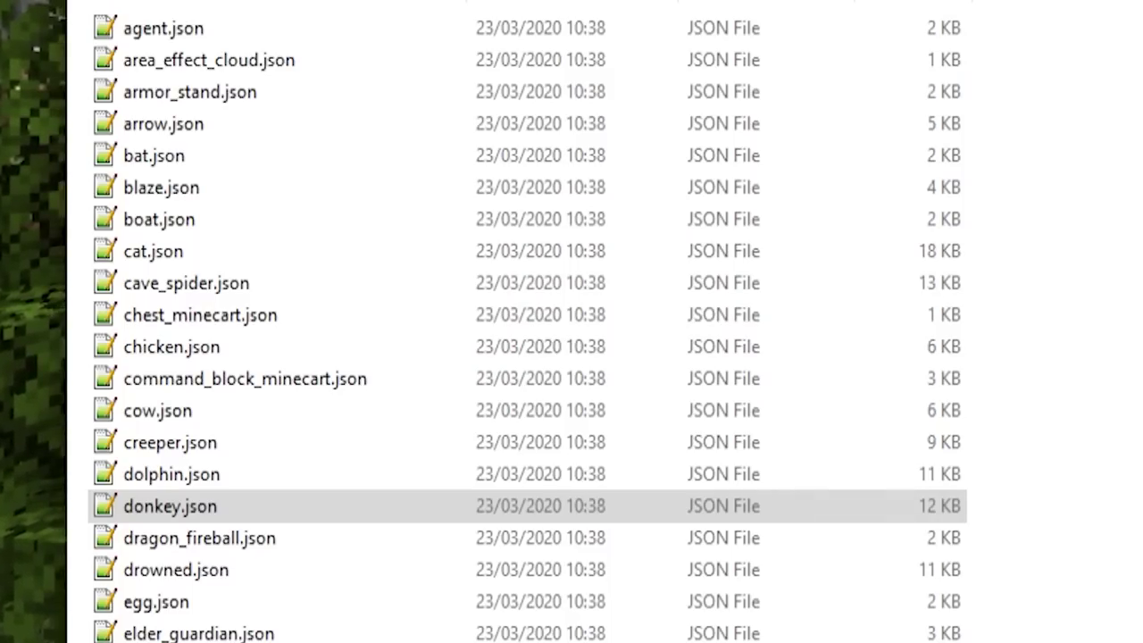
Browse the behavior pack's loot_tables equipment folder and its items folder
{"action": "key", "text": "BackSpace"}
{"action": "double_click", "coordinate": [193, 130]}
{"action": "left_click", "coordinate": [188, 97]}
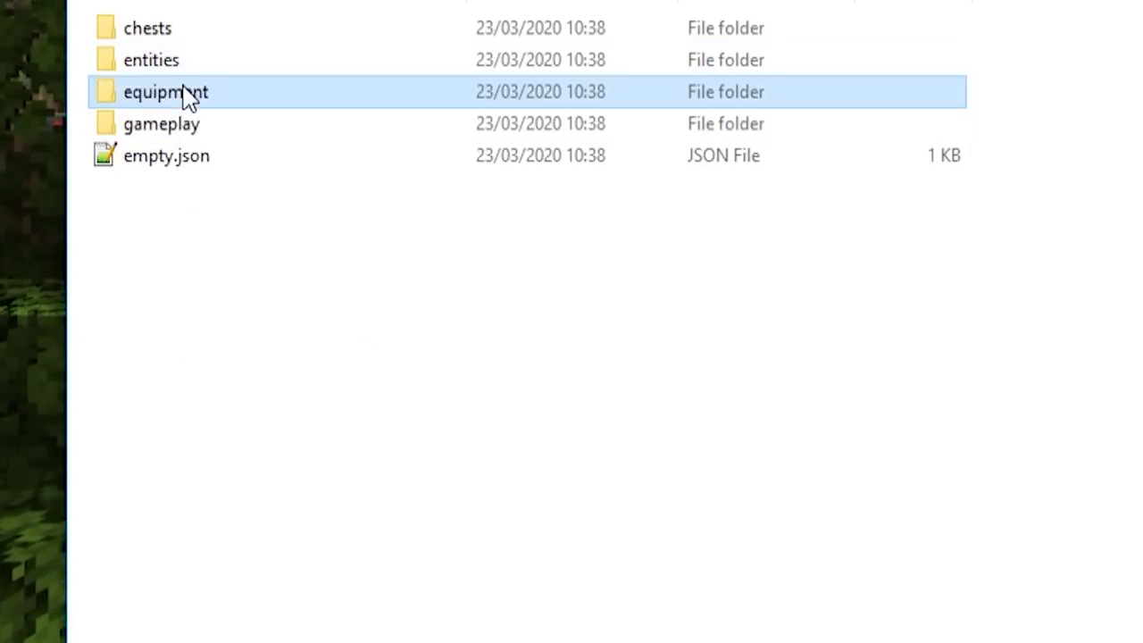
{"action": "double_click", "coordinate": [187, 95]}
{"action": "key", "text": "BackSpace"}
{"action": "key", "text": "BackSpace"}
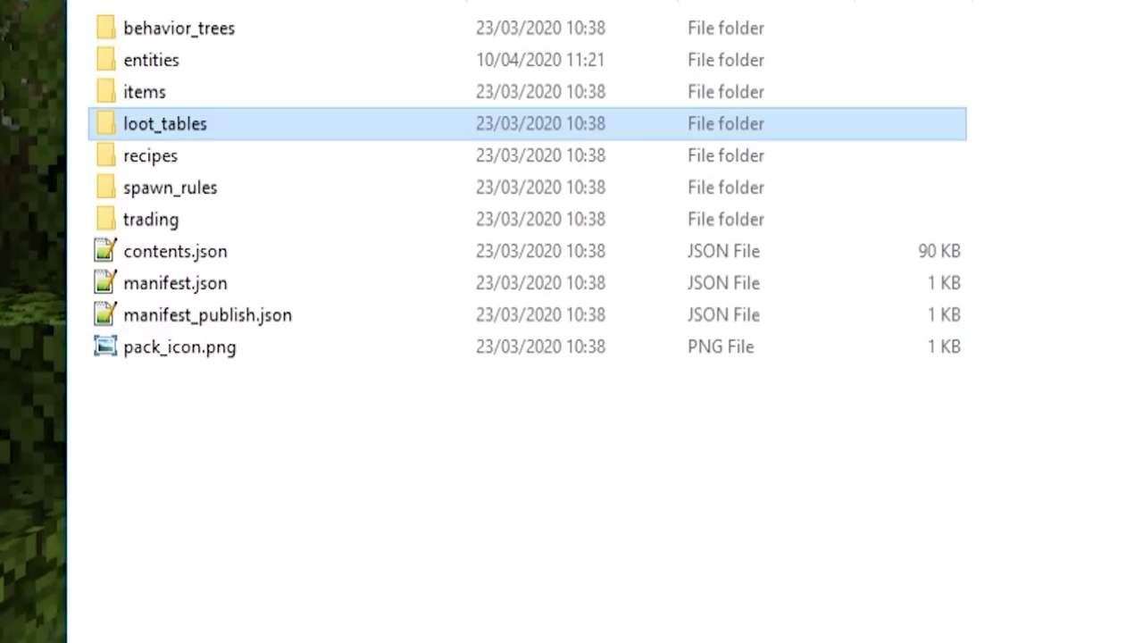
{"action": "left_click", "coordinate": [163, 94]}
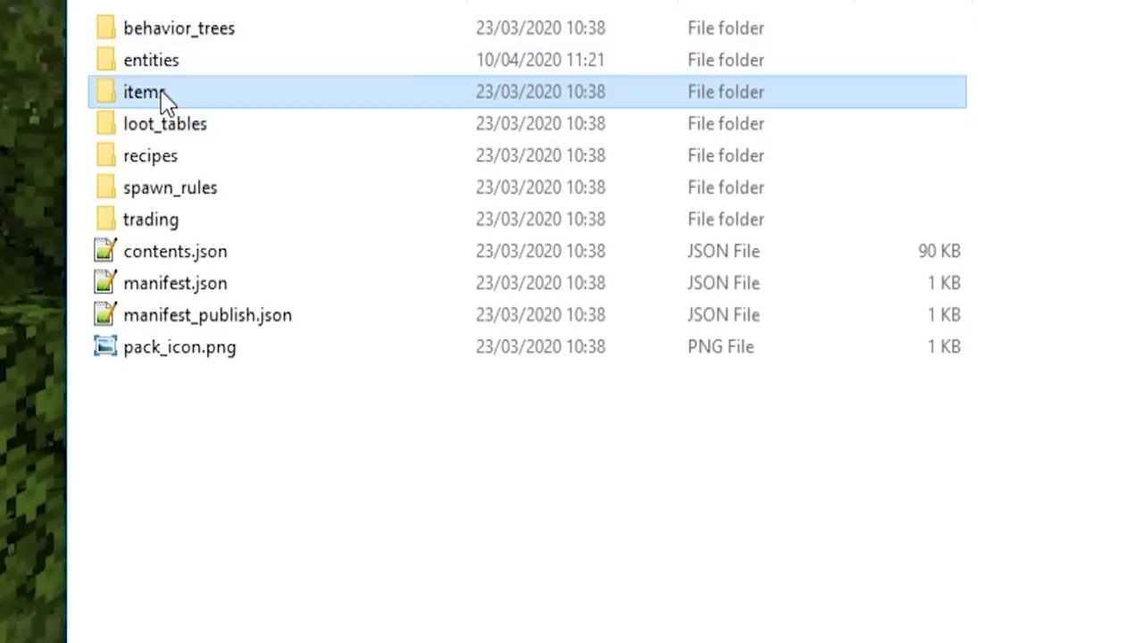
{"action": "double_click", "coordinate": [163, 94]}
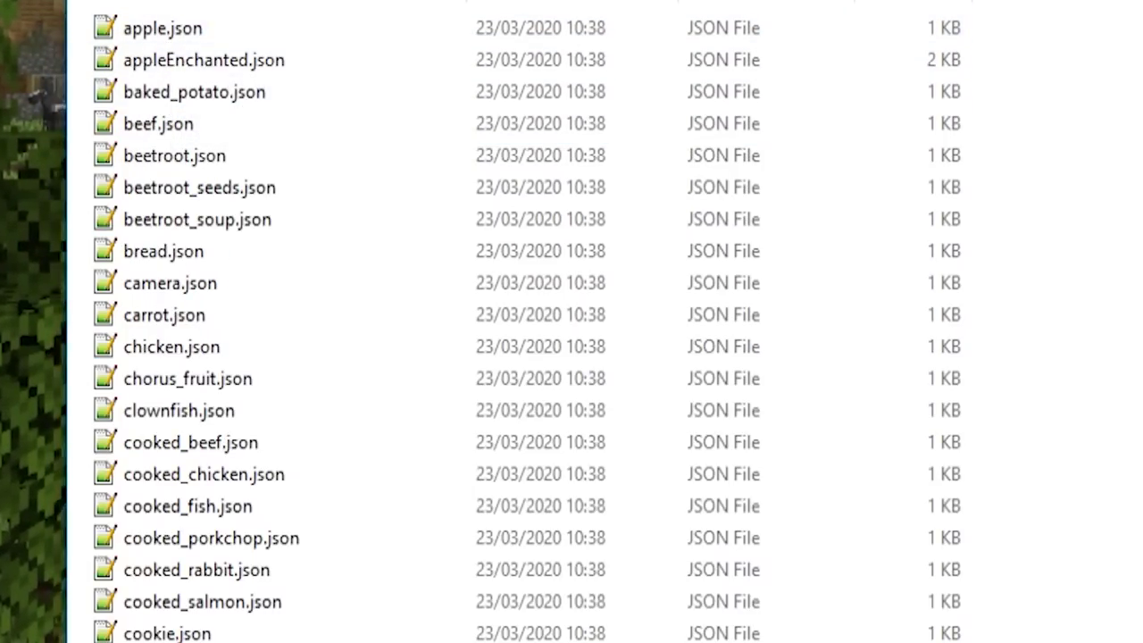
Look through the vanilla pack's recipes folder, then open cow.json from spawn_rules
{"action": "key", "text": "alt+Up"}
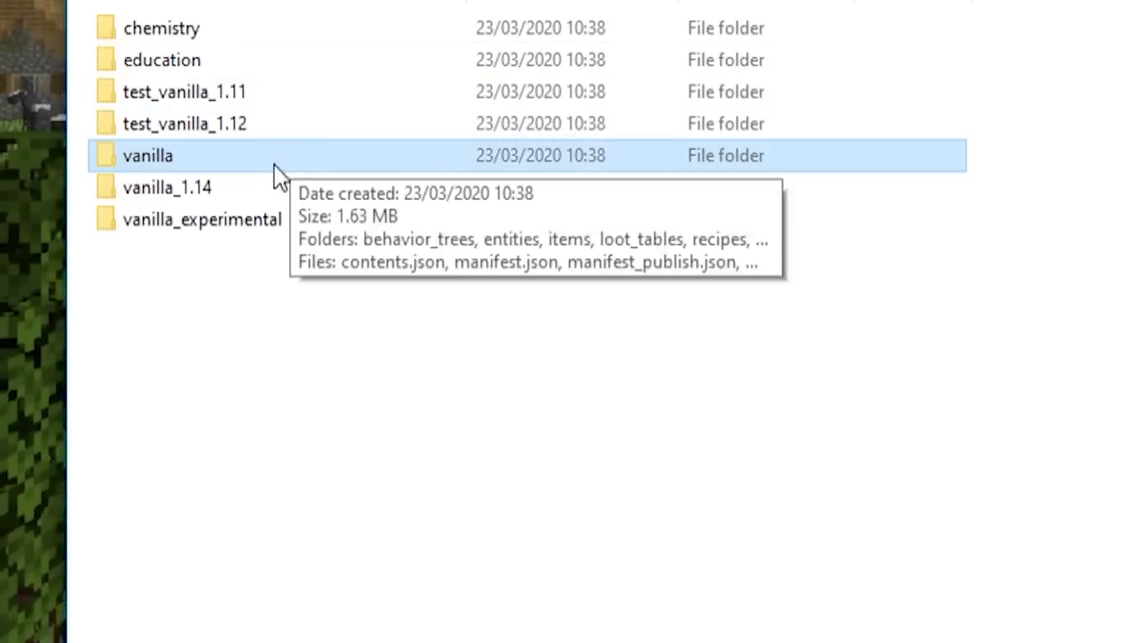
{"action": "double_click", "coordinate": [108, 163]}
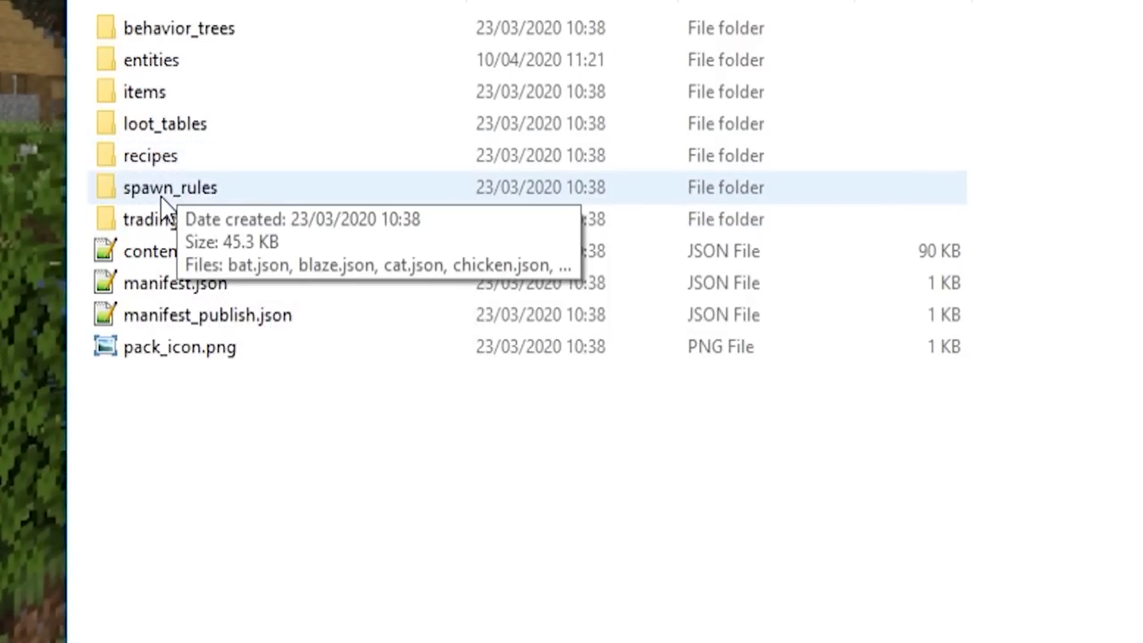
{"action": "double_click", "coordinate": [109, 159]}
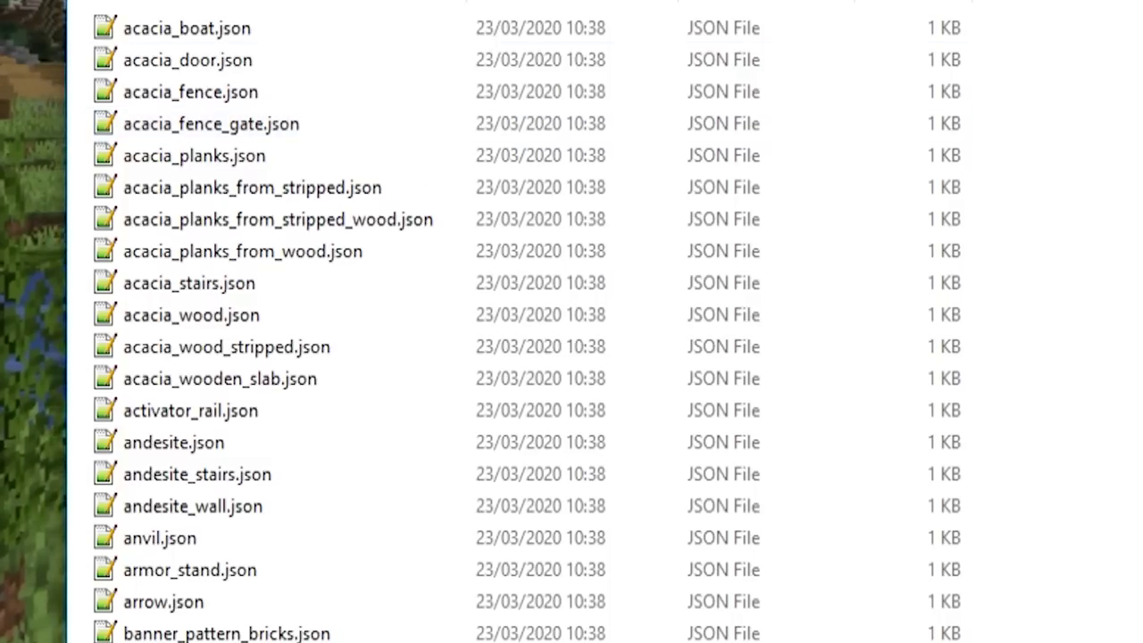
{"action": "key", "text": "alt+Up"}
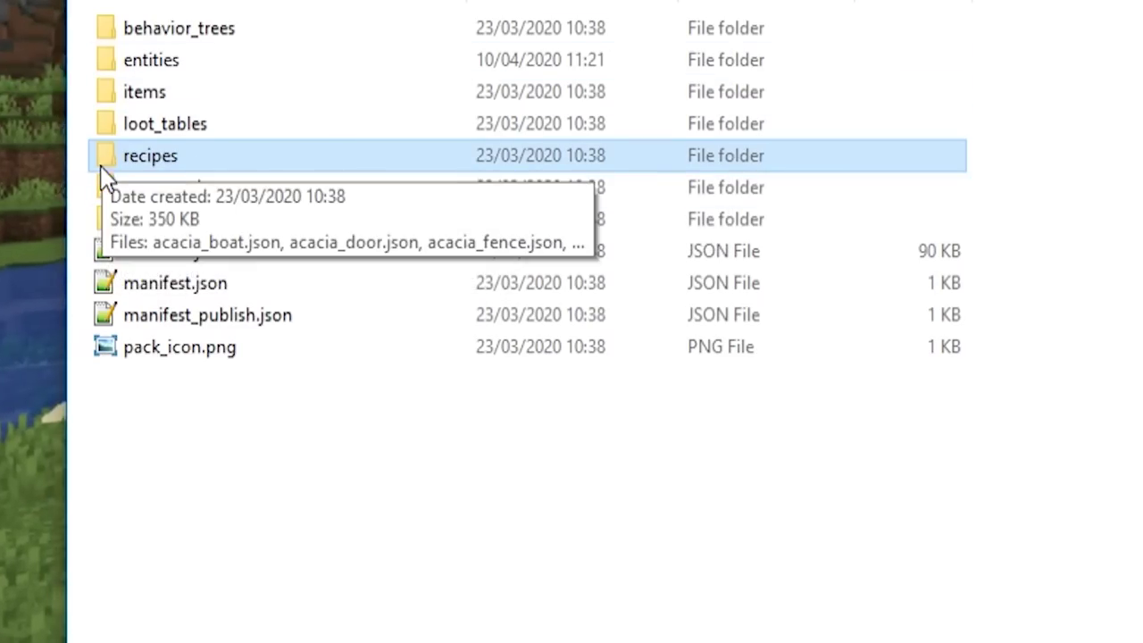
{"action": "double_click", "coordinate": [112, 190]}
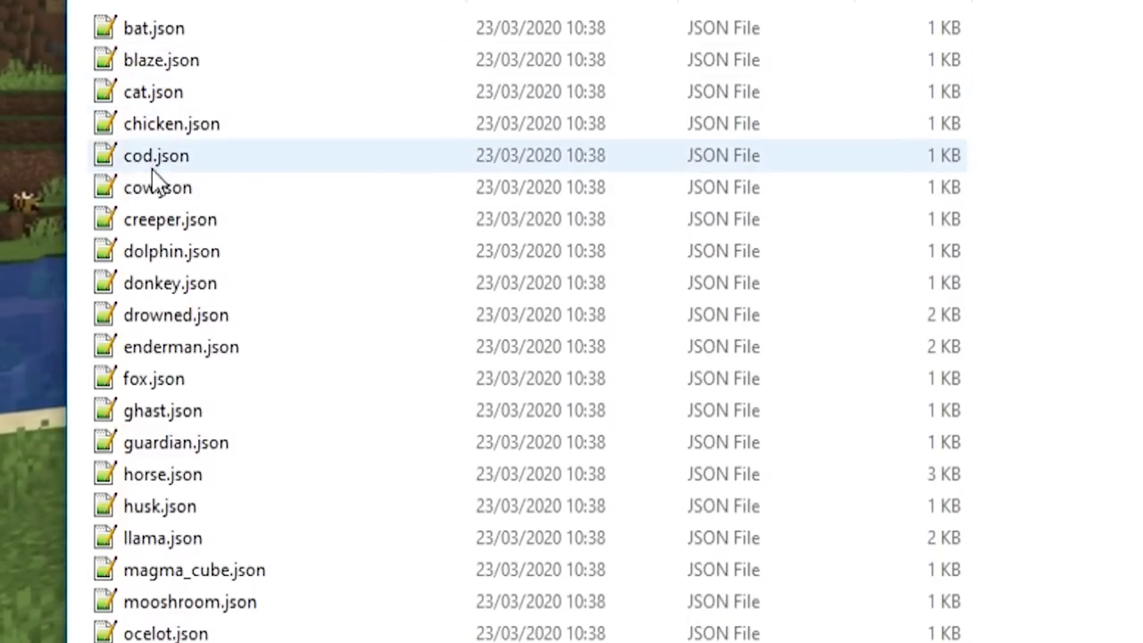
{"action": "left_click", "coordinate": [156, 197]}
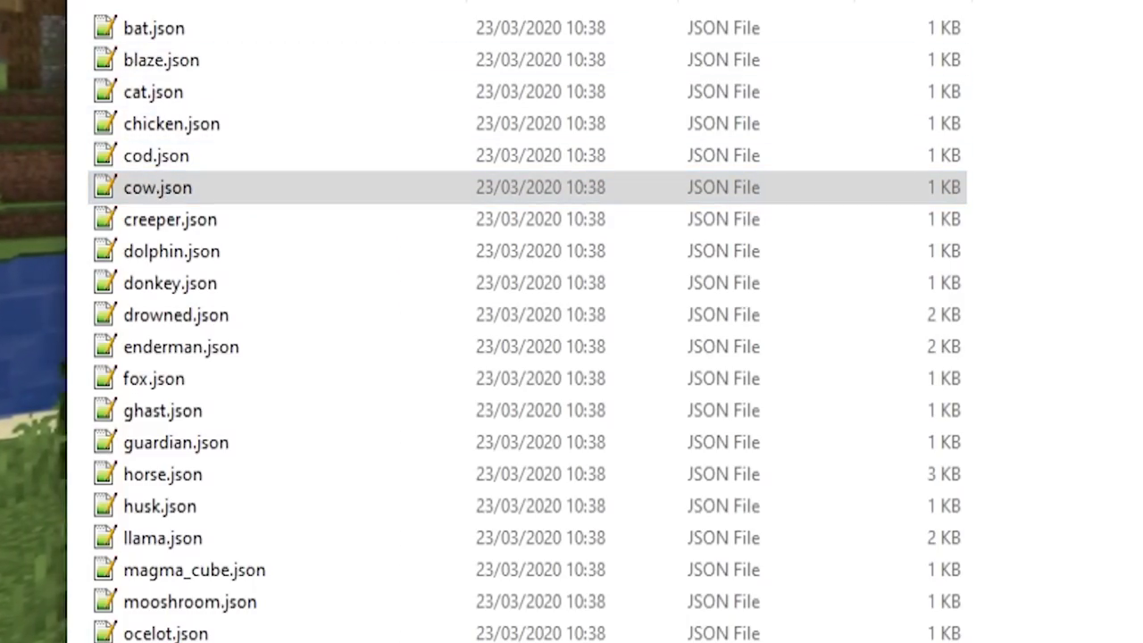
{"action": "double_click", "coordinate": [157, 188]}
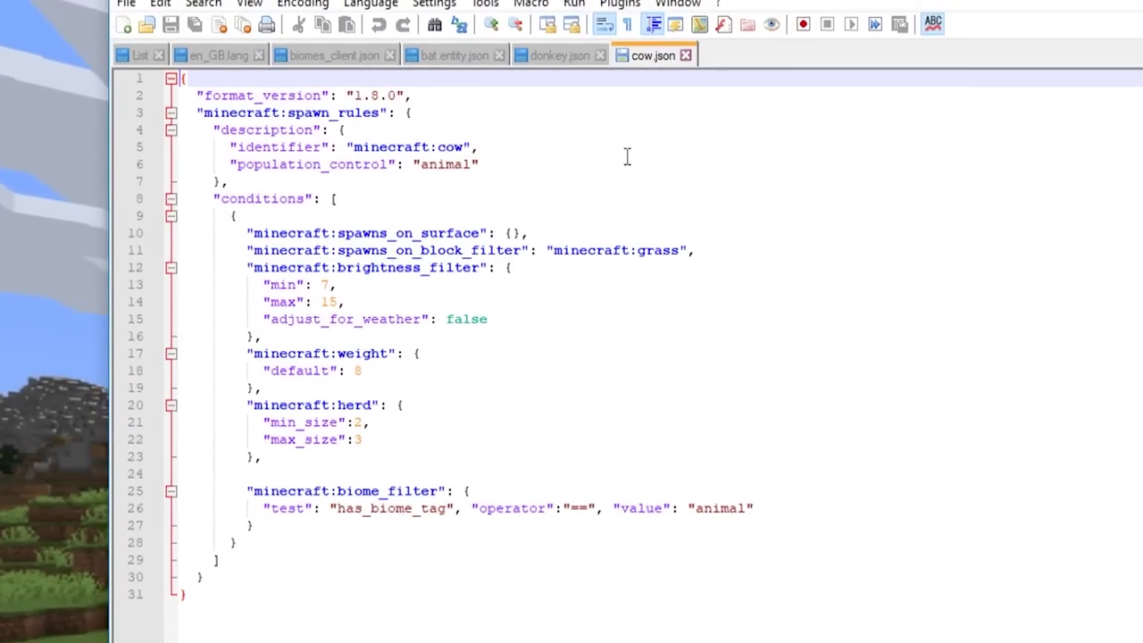
{"action": "left_click_drag", "start_coordinate": [248, 233], "coordinate": [610, 227]}
{"action": "left_click_drag", "start_coordinate": [245, 250], "coordinate": [744, 257]}
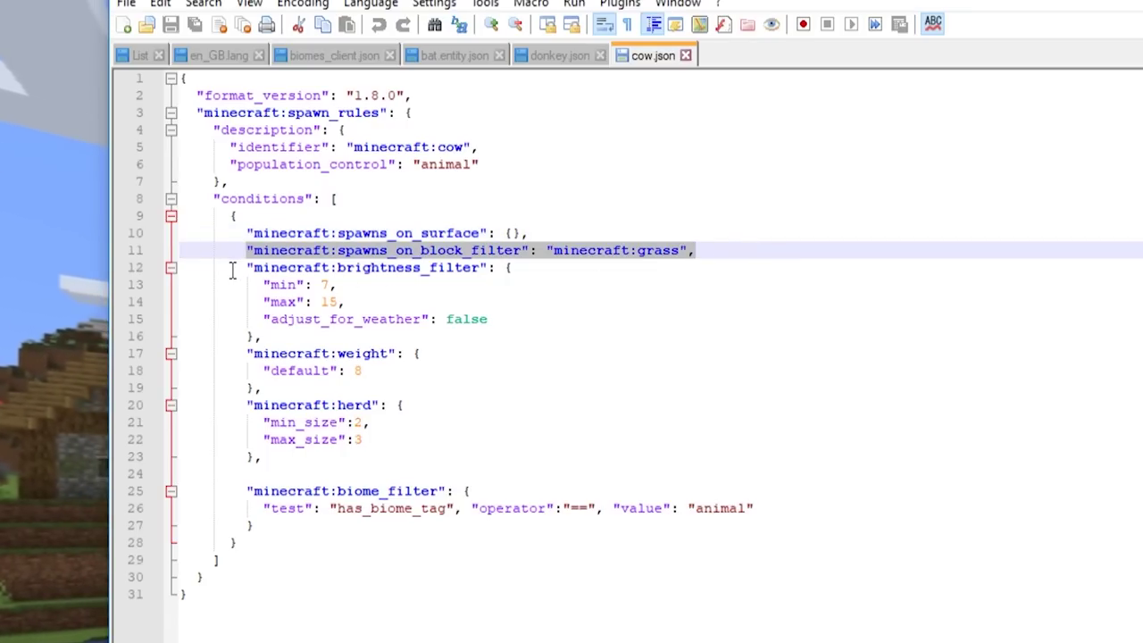
{"action": "left_click_drag", "start_coordinate": [231, 270], "coordinate": [436, 273]}
{"action": "left_click", "coordinate": [325, 285]}
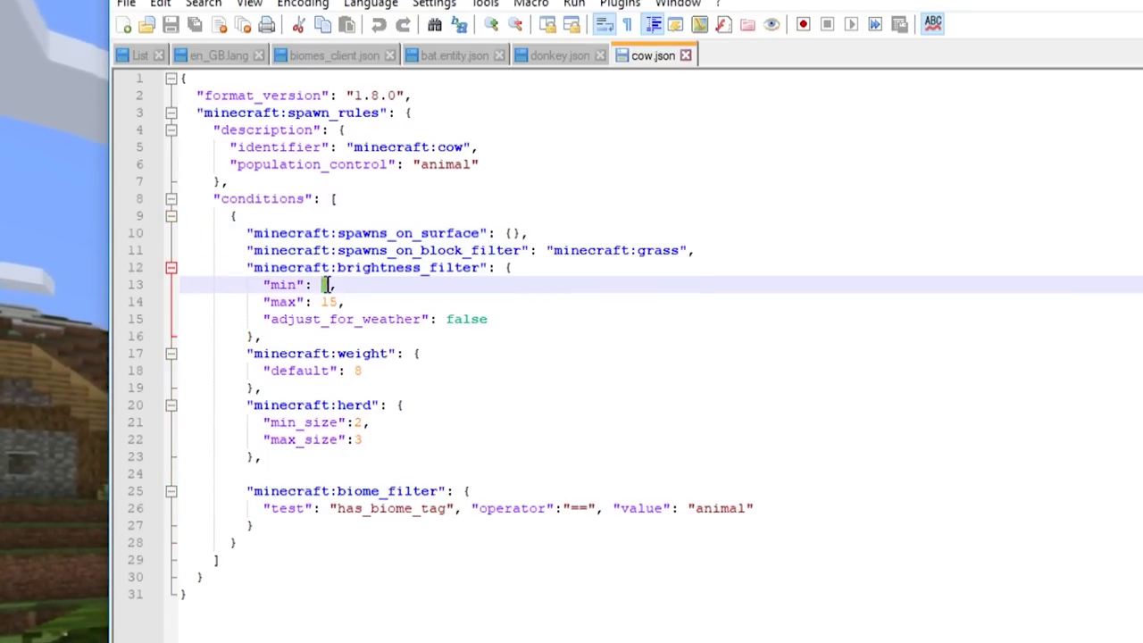
{"action": "double_click", "coordinate": [327, 302]}
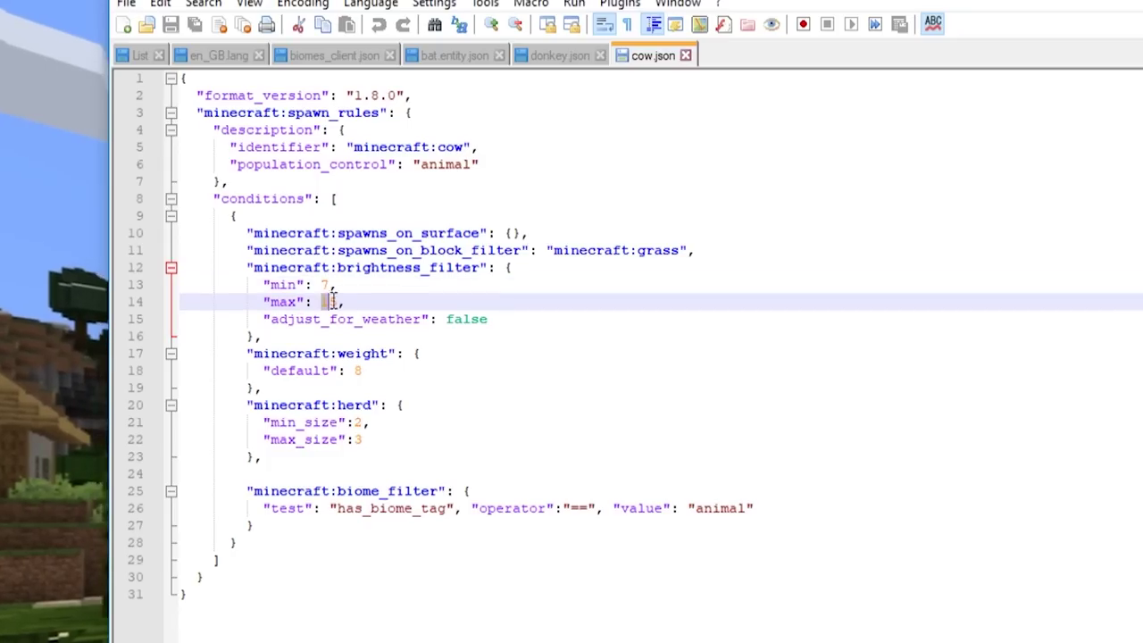
{"action": "left_click_drag", "start_coordinate": [502, 327], "coordinate": [339, 384]}
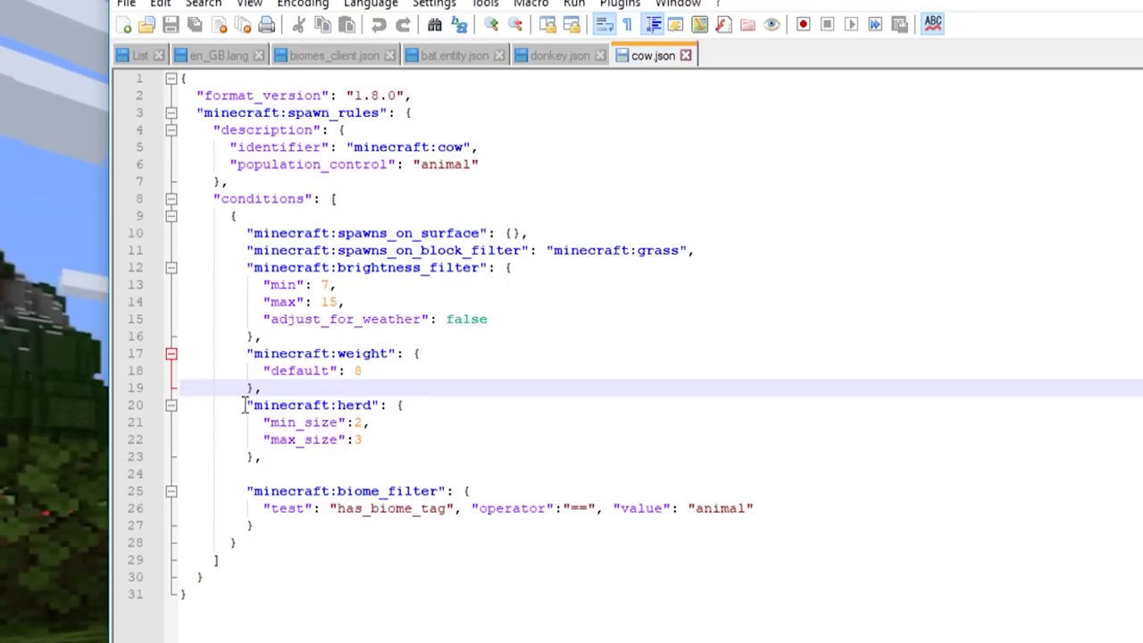
{"action": "left_click_drag", "start_coordinate": [244, 406], "coordinate": [289, 462]}
{"action": "left_click", "coordinate": [294, 460]}
{"action": "left_click_drag", "start_coordinate": [288, 531], "coordinate": [241, 492]}
{"action": "left_click", "coordinate": [263, 518]}
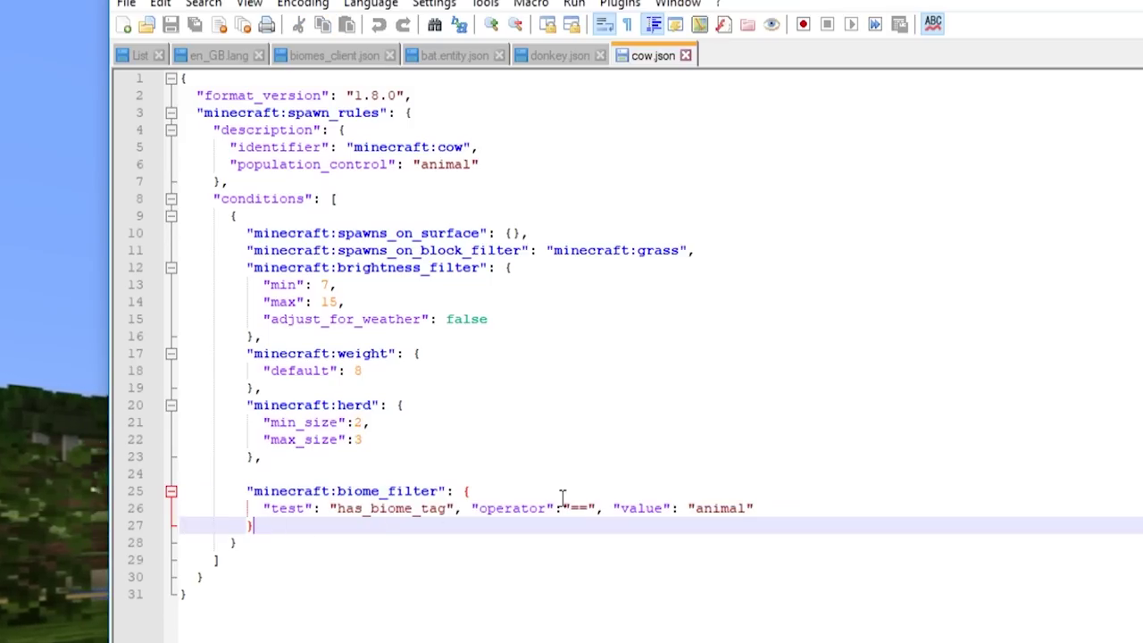
{"action": "left_click", "coordinate": [706, 509]}
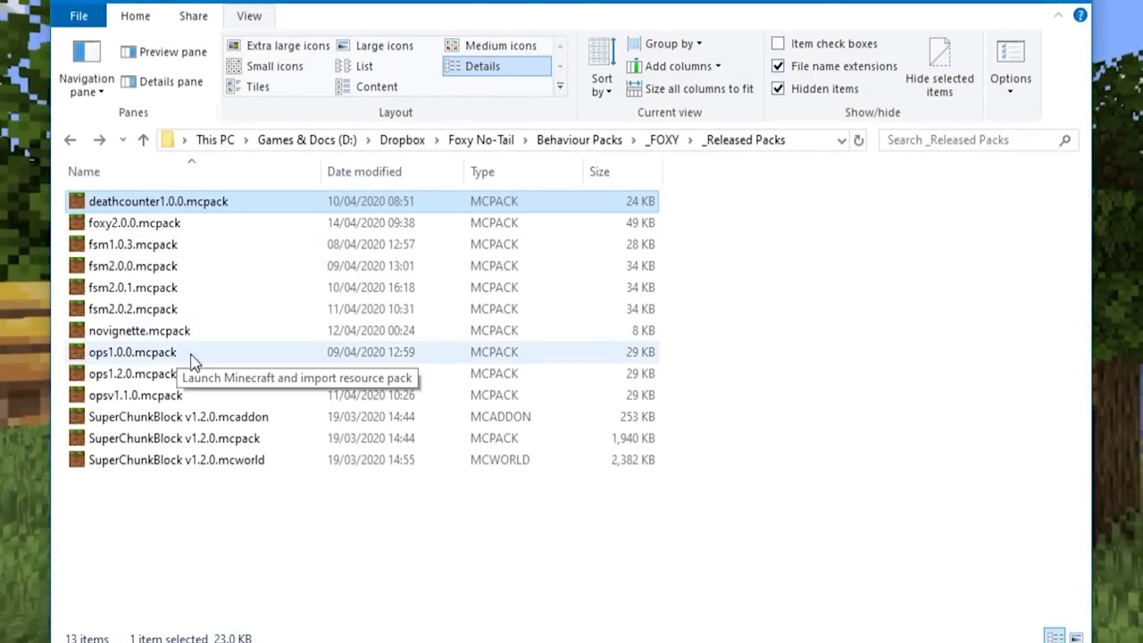
Open SuperChunkBlock v1.2.0.mcworld as an archive with 7-Zip's Open archive
{"action": "left_click", "coordinate": [243, 518]}
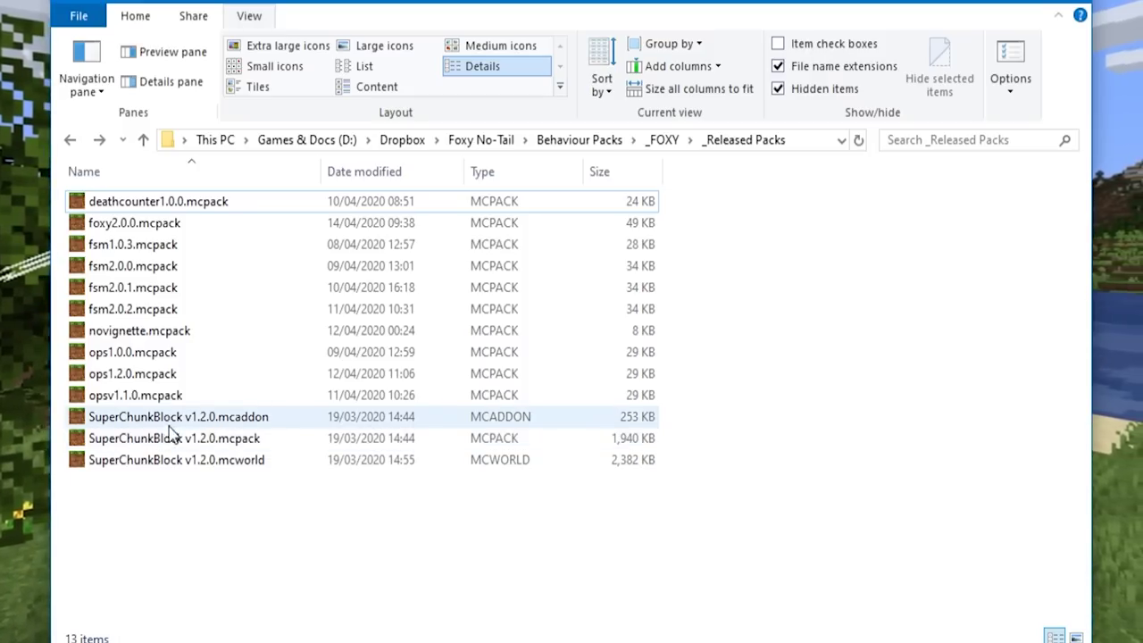
{"action": "right_click", "coordinate": [175, 460]}
{"action": "mouse_move", "coordinate": [352, 71]}
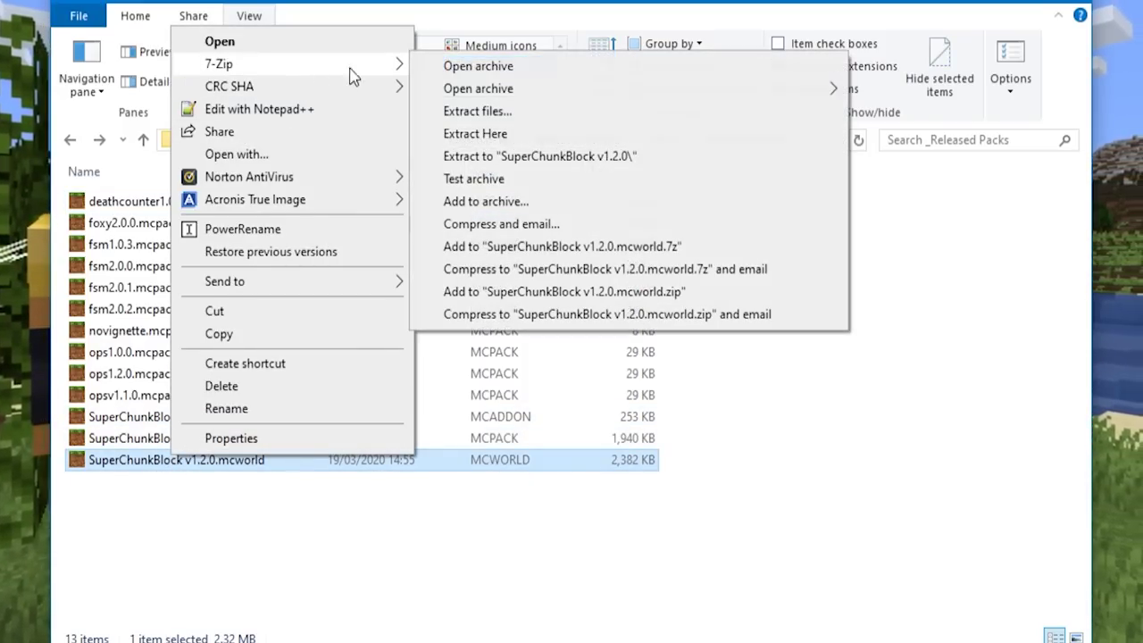
{"action": "left_click", "coordinate": [487, 68]}
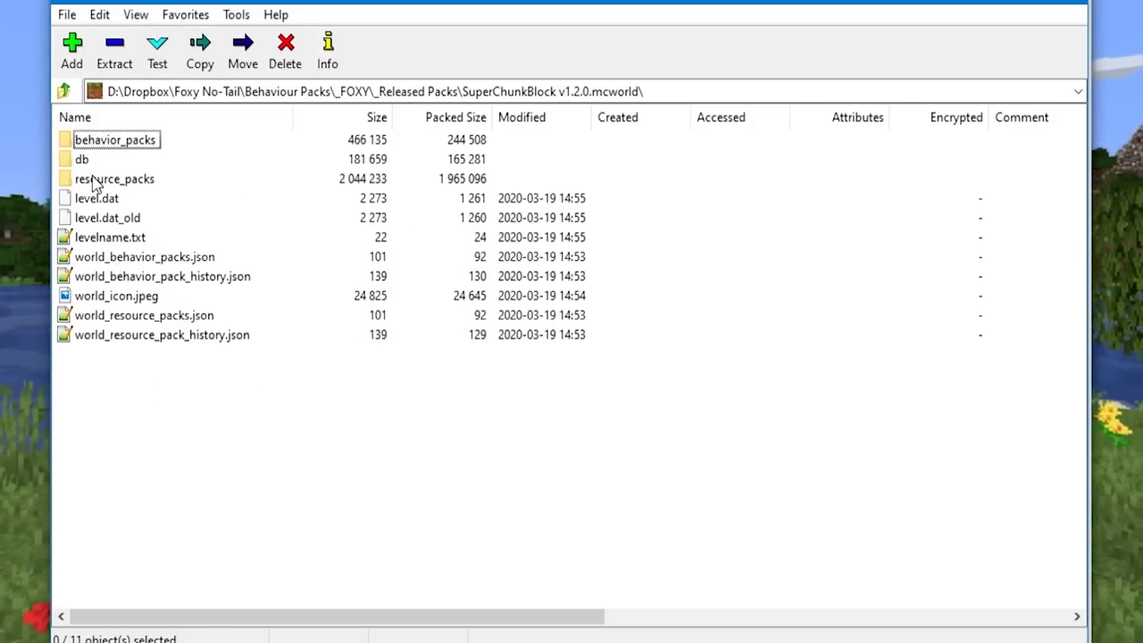
Inspect the world's resource_packs and behavior_packs folders in 7-Zip, then import the .mcworld into Minecraft
{"action": "double_click", "coordinate": [97, 181]}
{"action": "double_click", "coordinate": [89, 147]}
{"action": "left_click", "coordinate": [65, 92]}
{"action": "left_click", "coordinate": [65, 91]}
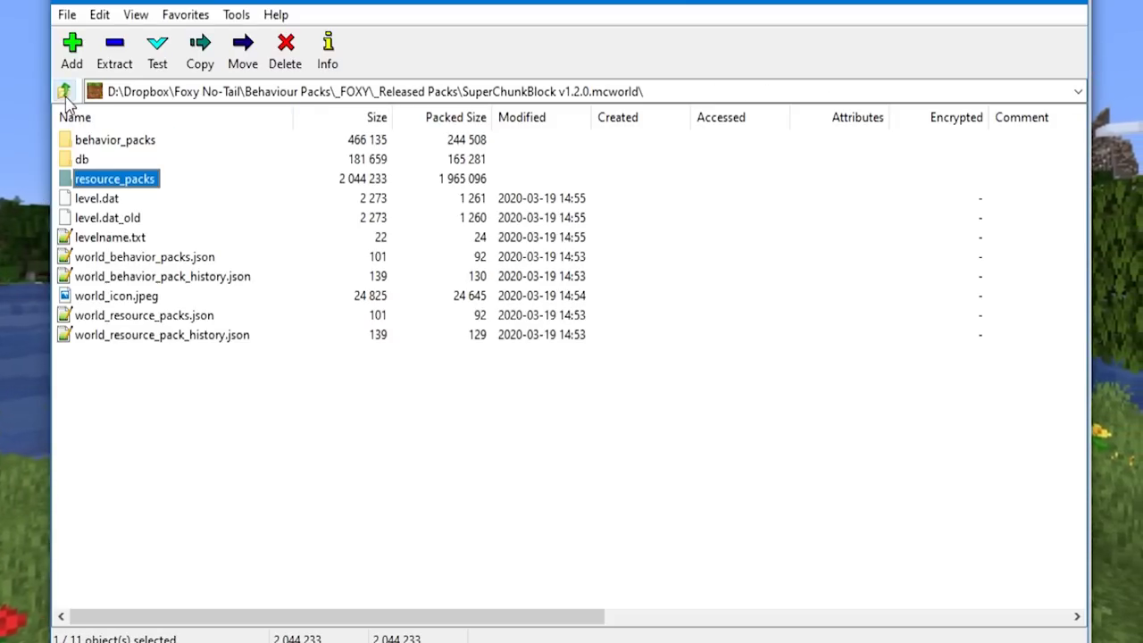
{"action": "double_click", "coordinate": [96, 143]}
{"action": "double_click", "coordinate": [93, 141]}
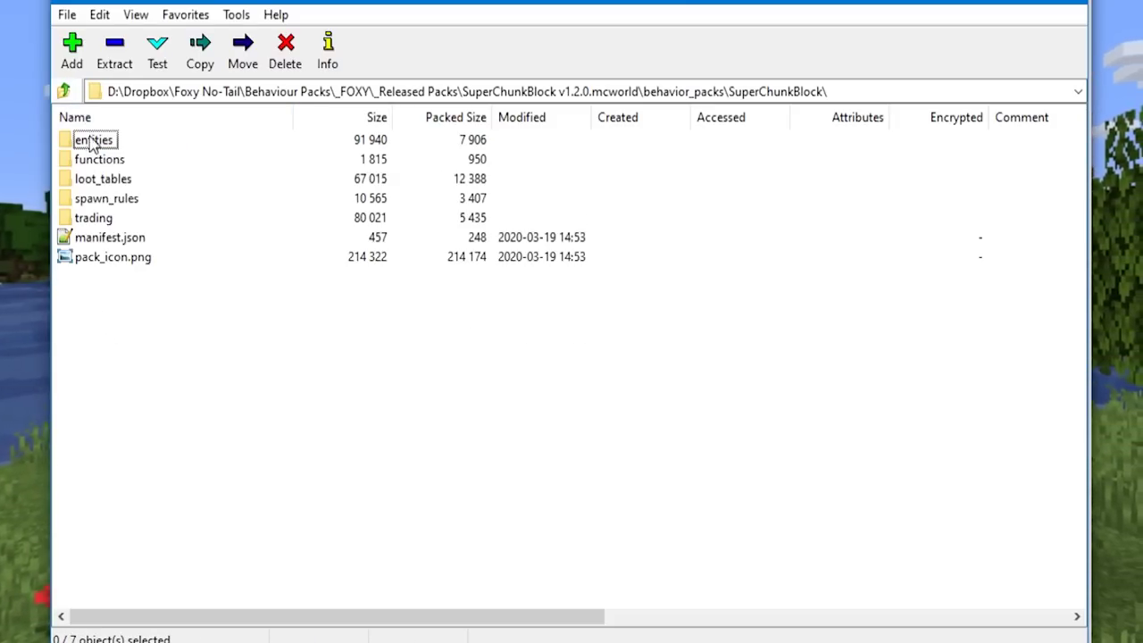
{"action": "left_click", "coordinate": [64, 91]}
{"action": "left_click", "coordinate": [65, 91]}
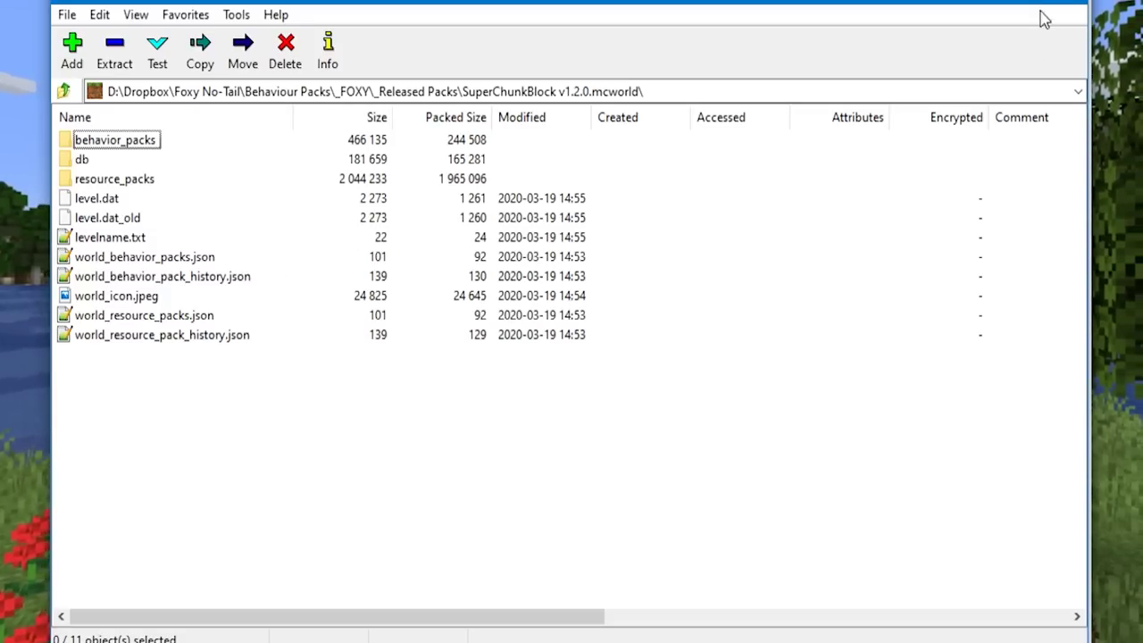
{"action": "left_click", "coordinate": [1046, 7]}
{"action": "double_click", "coordinate": [153, 460]}
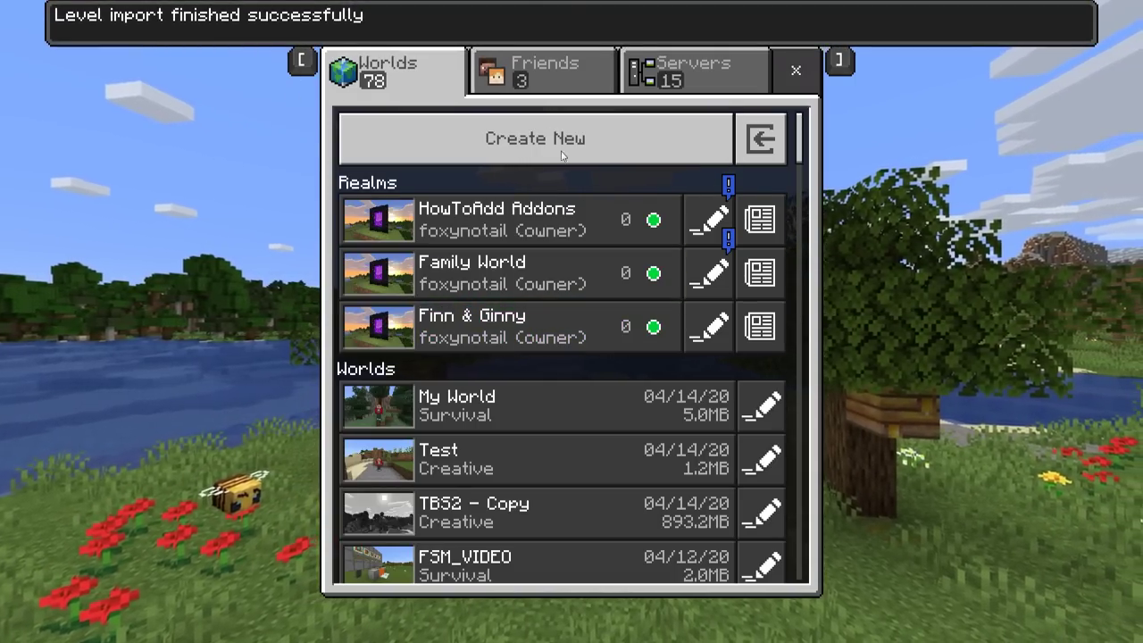
Refresh the worlds list and open the SuperChunkBlock v1.1.0 world's settings
{"action": "key", "text": "Escape"}
{"action": "left_click", "coordinate": [569, 357]}
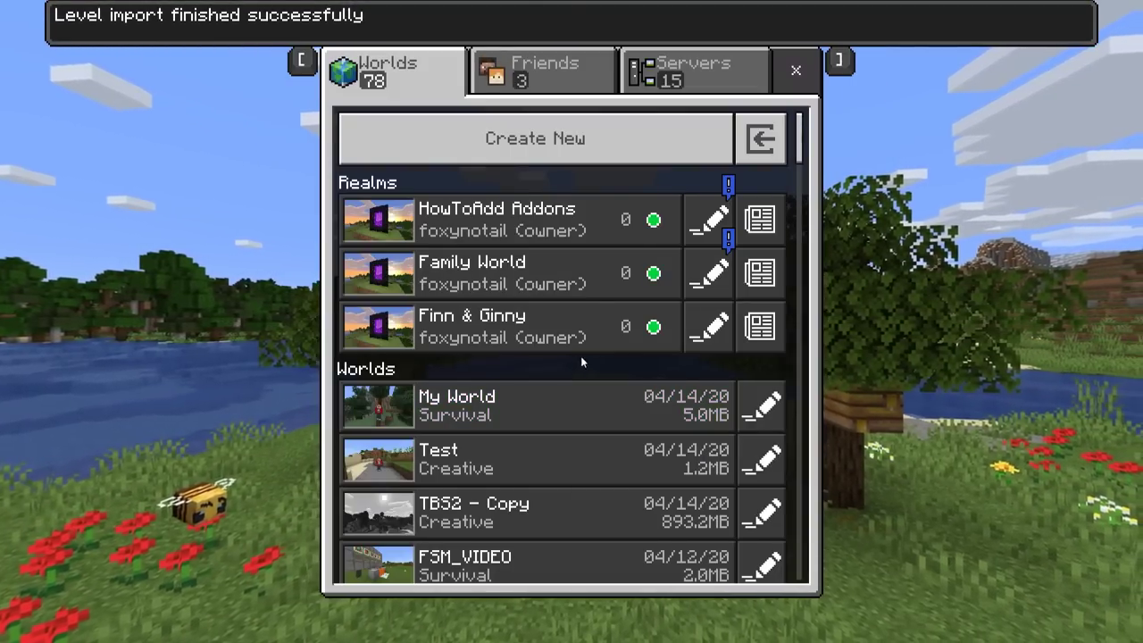
{"action": "scroll", "coordinate": [582, 362], "scroll_direction": "down", "scroll_amount": 10}
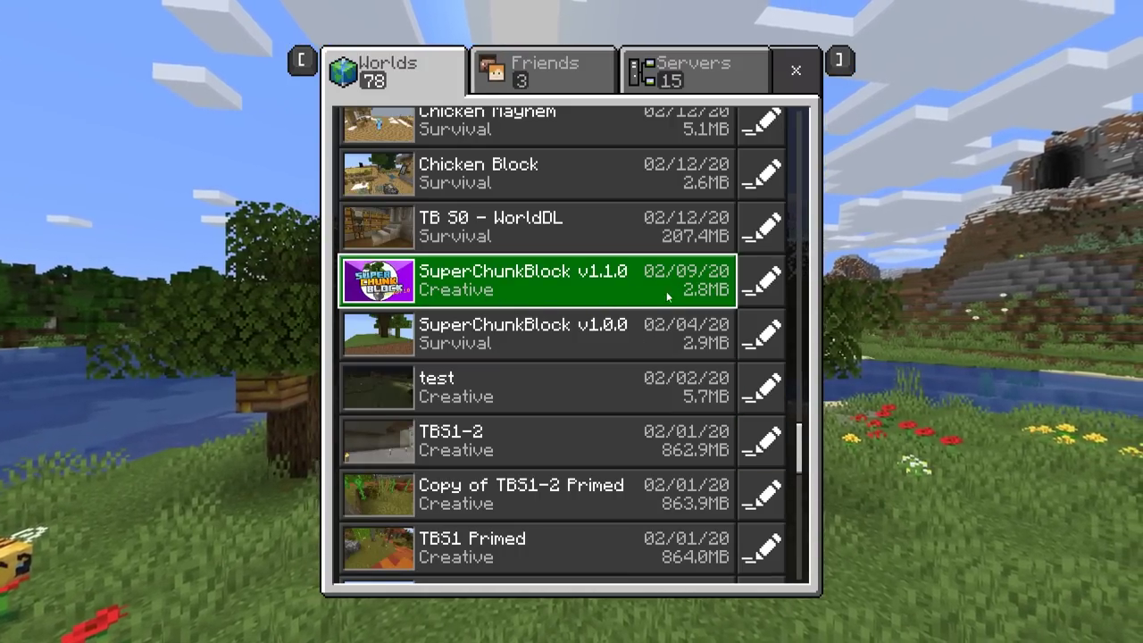
{"action": "left_click", "coordinate": [761, 280]}
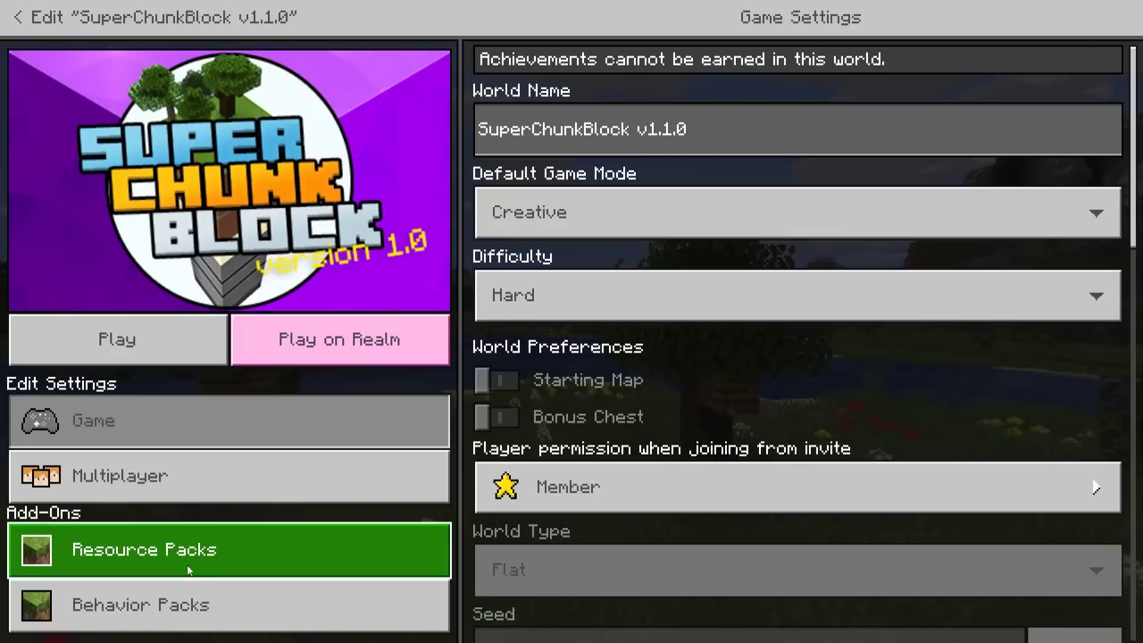
Confirm the SuperChunkBlock behaviour and resource packs are listed as active, then go back
{"action": "left_click", "coordinate": [214, 594]}
{"action": "left_click", "coordinate": [590, 87]}
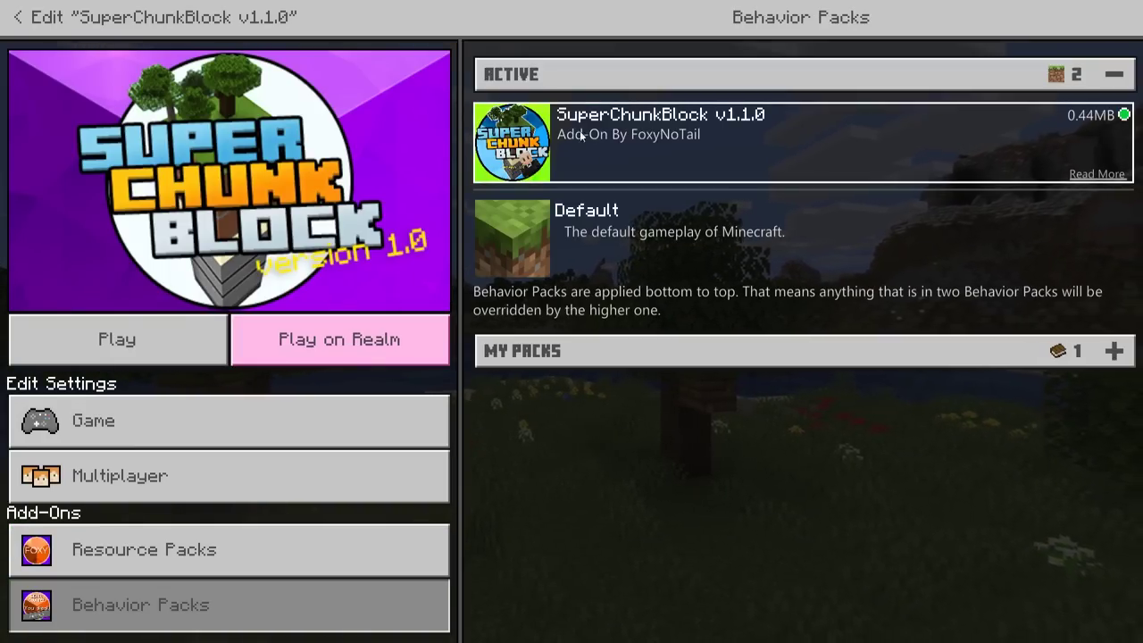
{"action": "left_click", "coordinate": [278, 546]}
{"action": "left_click", "coordinate": [590, 74]}
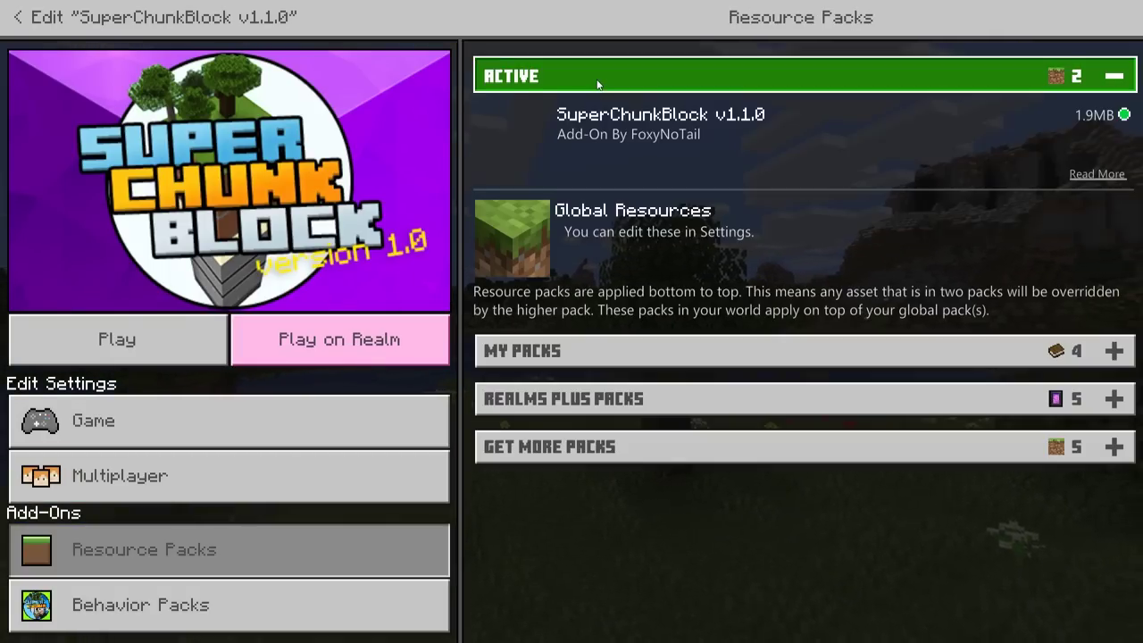
{"action": "left_click", "coordinate": [20, 17]}
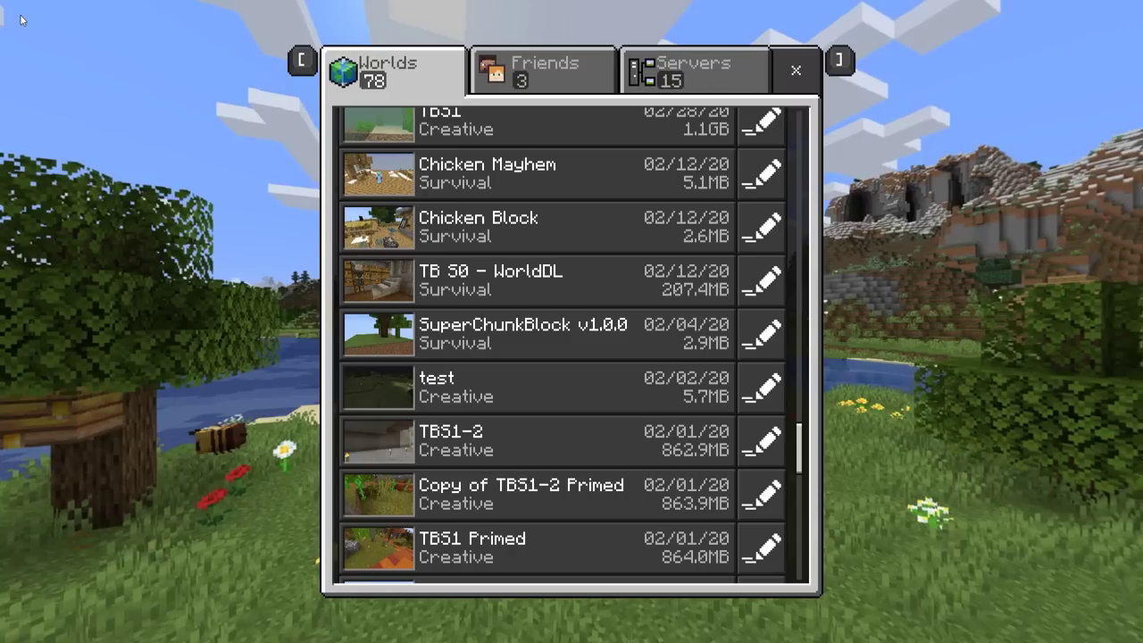
Scroll the worlds list to the top, glance at Servers, then launch SuperChunkBlock v1.1.0 and walk forward
{"action": "scroll", "coordinate": [678, 305], "scroll_direction": "up", "scroll_amount": 5}
{"action": "left_click_drag", "start_coordinate": [822, 424], "coordinate": [820, 143]}
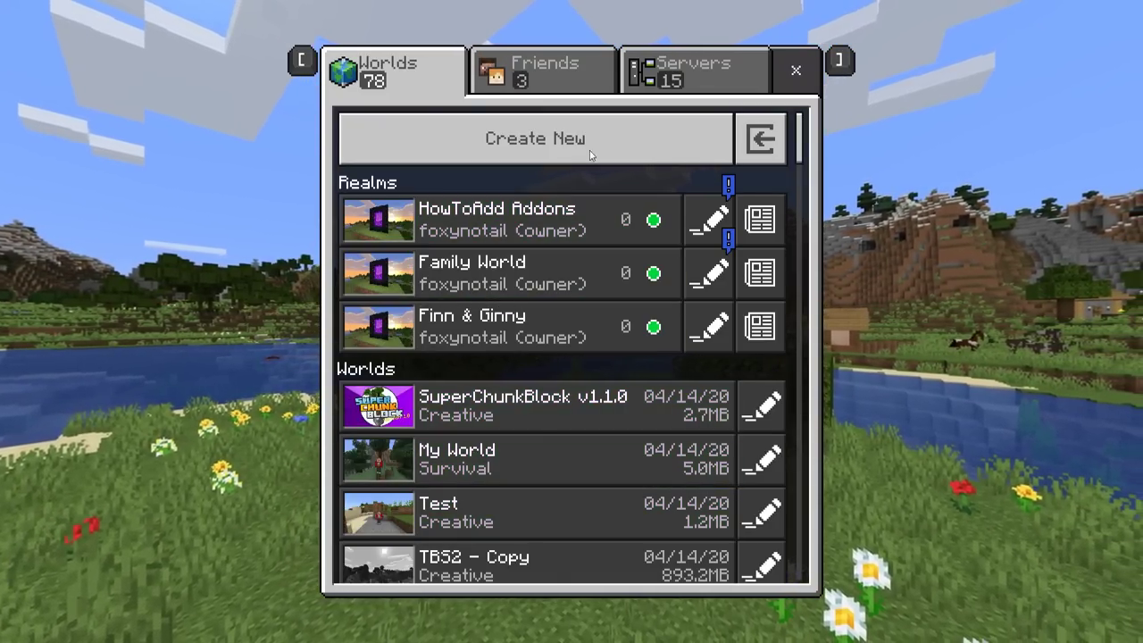
{"action": "key", "text": "bracketright"}
{"action": "key", "text": "bracketright"}
{"action": "scroll", "coordinate": [561, 438], "scroll_direction": "down", "scroll_amount": 5}
{"action": "scroll", "coordinate": [561, 431], "scroll_direction": "up", "scroll_amount": 5}
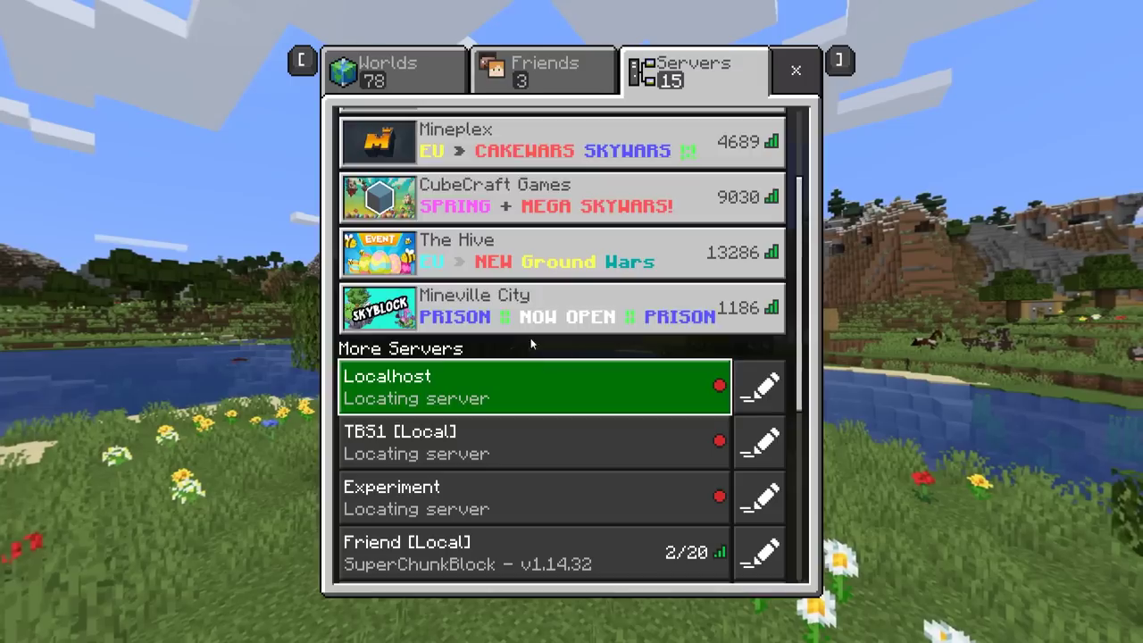
{"action": "left_click", "coordinate": [417, 70]}
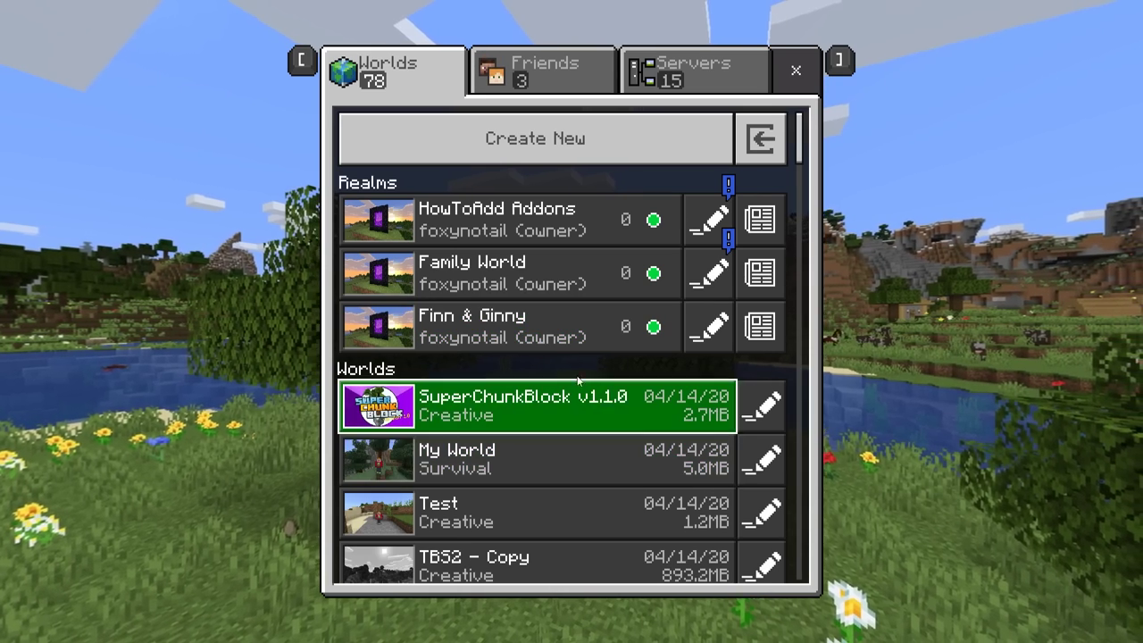
{"action": "left_click", "coordinate": [523, 403]}
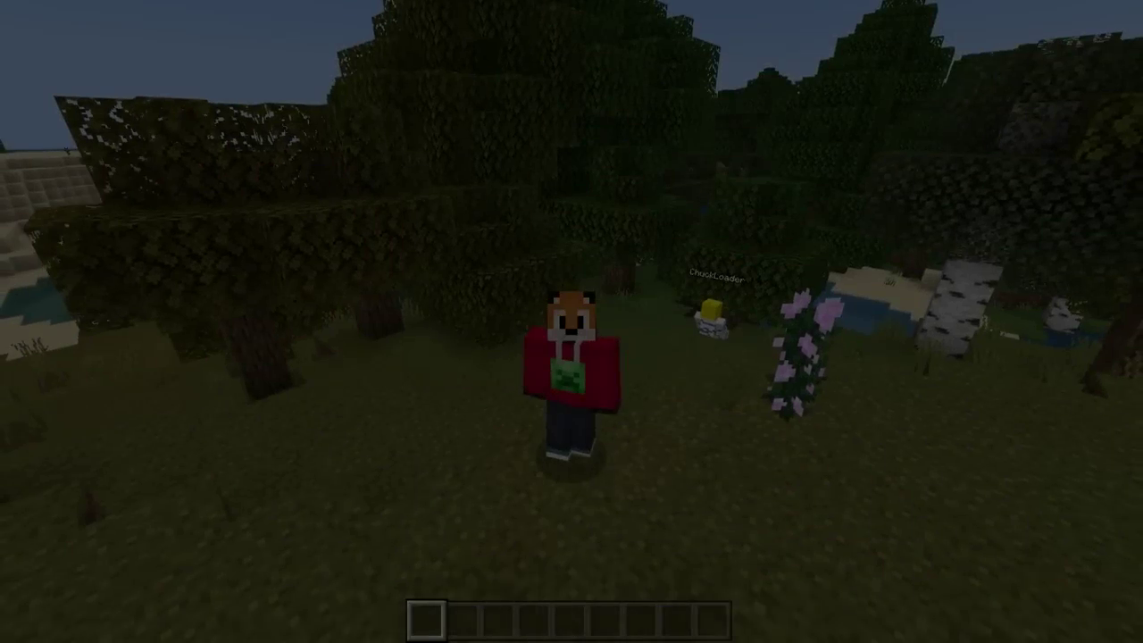
{"action": "key", "text": "w"}
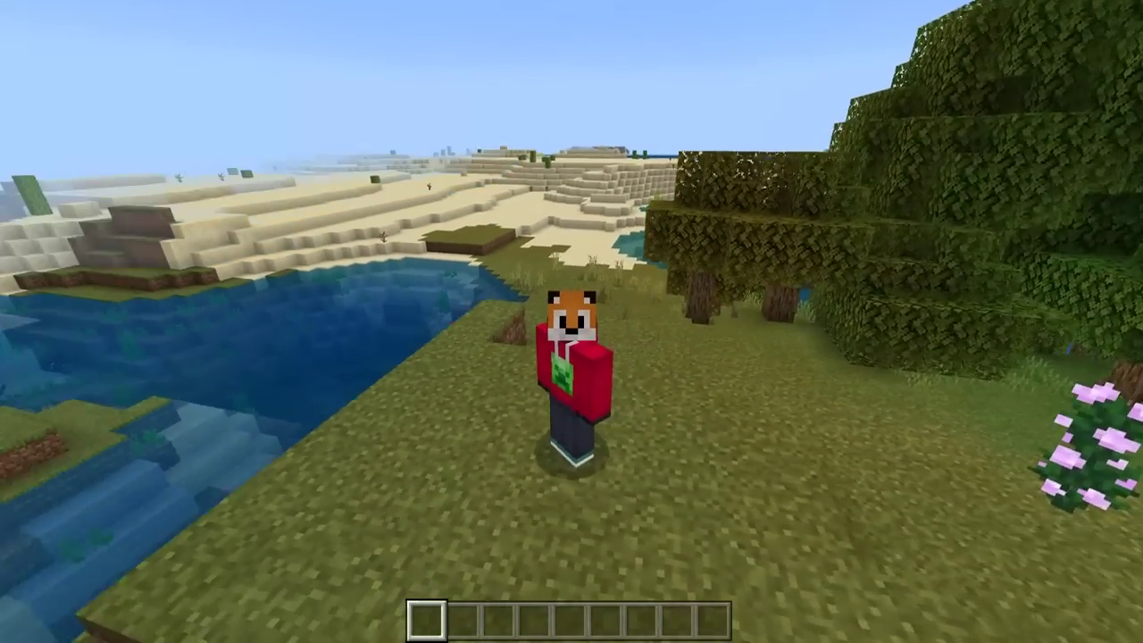